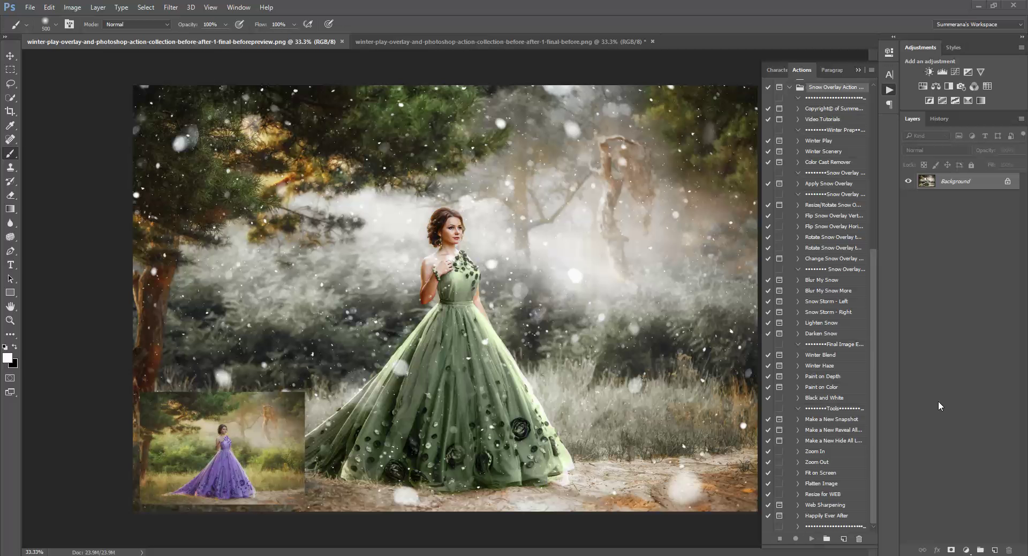
Show the purple-dress forest original photo and select the Move tool
click(393, 41)
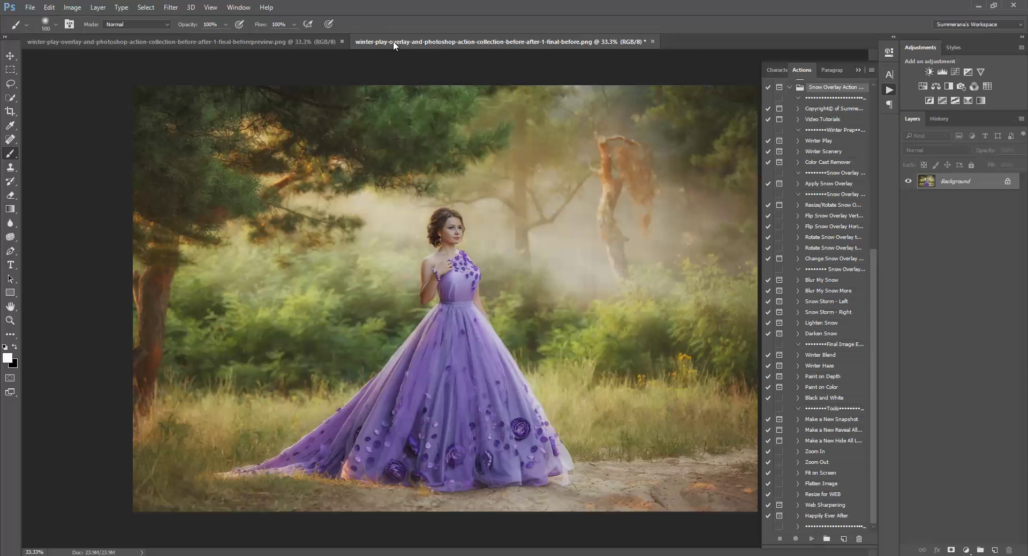
click(10, 56)
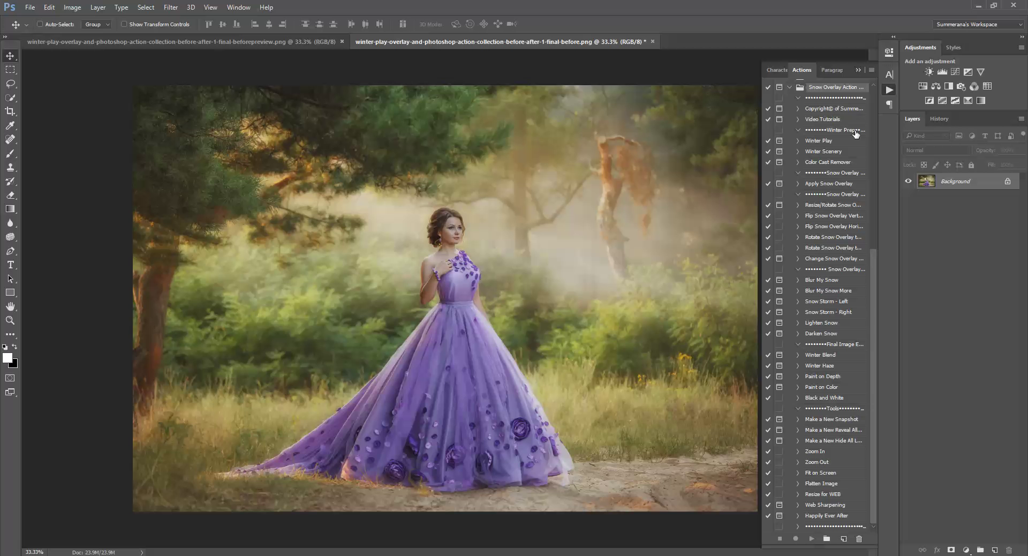
Run the Winter Play action on the forest photo
click(818, 142)
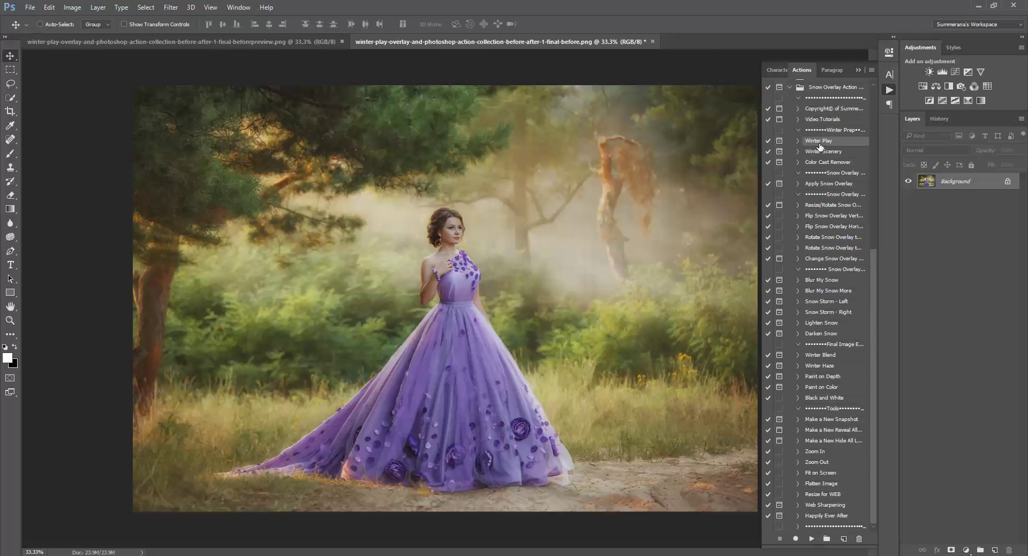
click(812, 539)
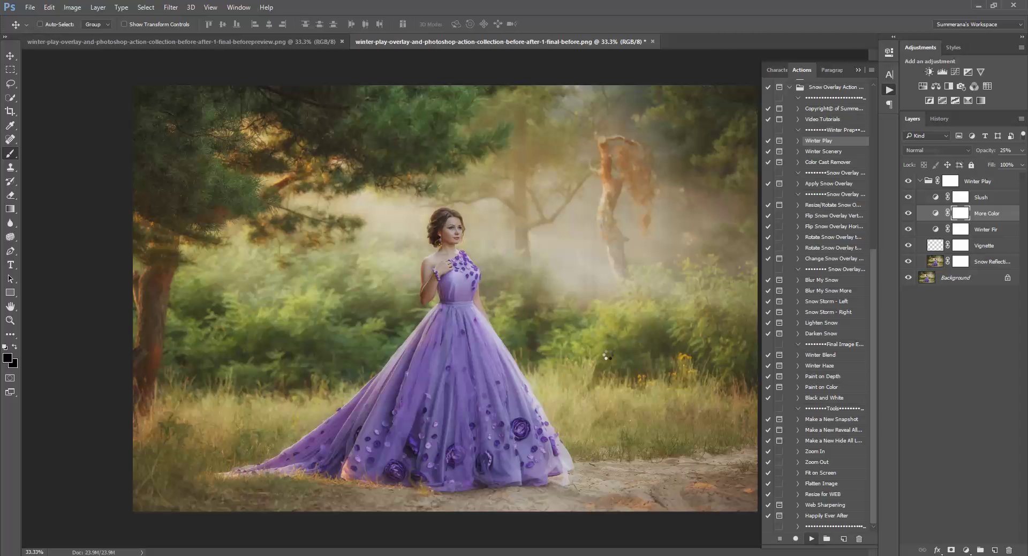
click(509, 228)
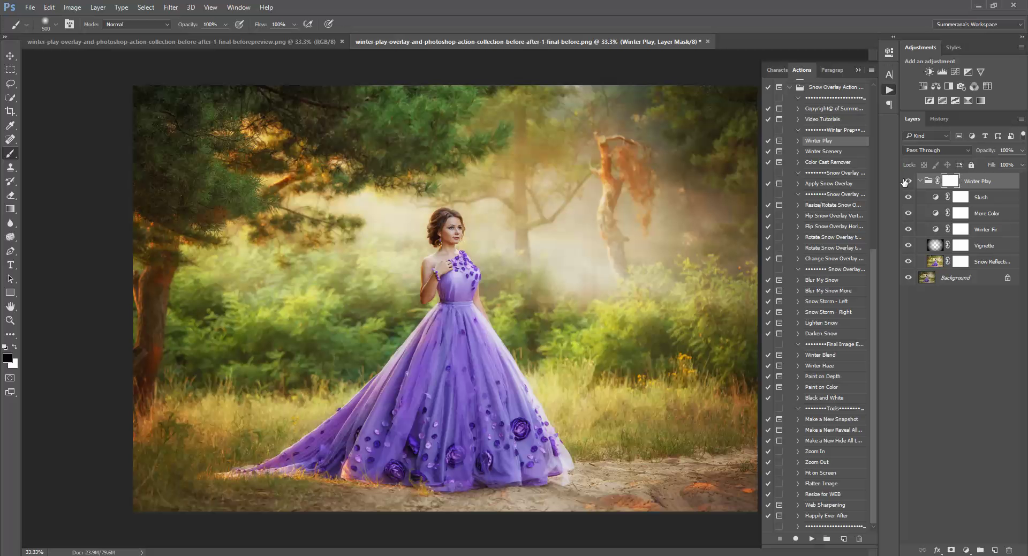
In the Winter Play group, raise Slush opacity to 51% and hide More Color
click(920, 182)
click(920, 182)
click(996, 184)
click(1023, 164)
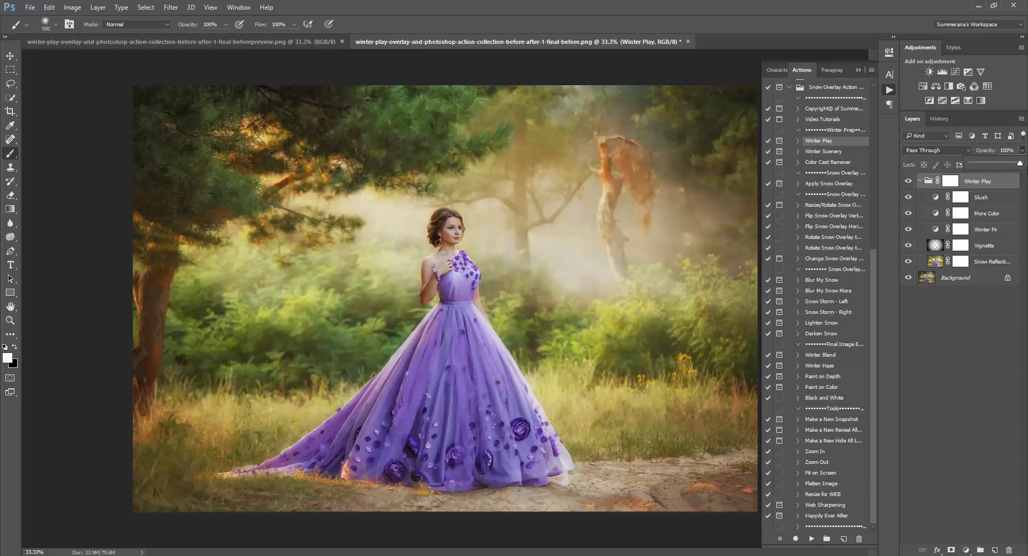
click(986, 215)
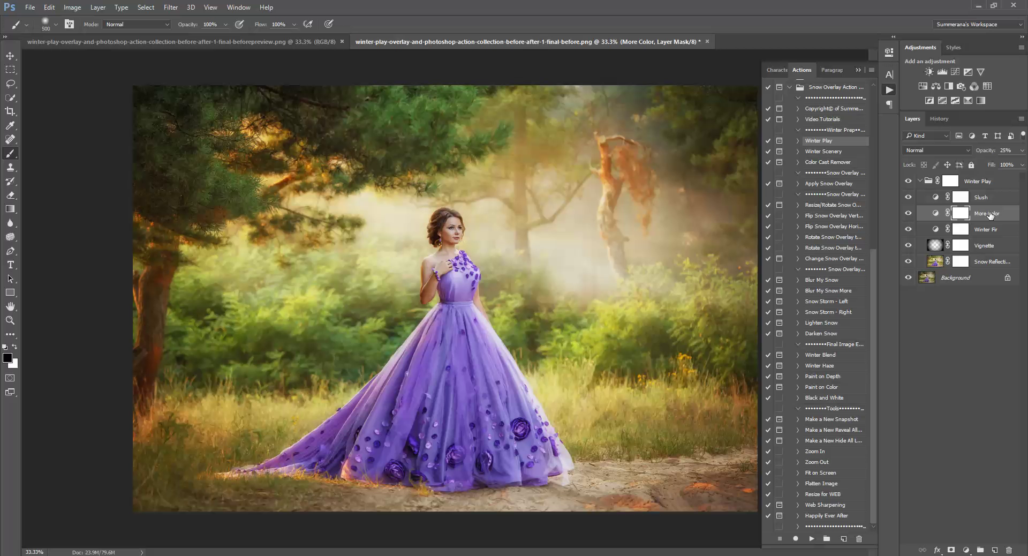
click(989, 236)
click(989, 199)
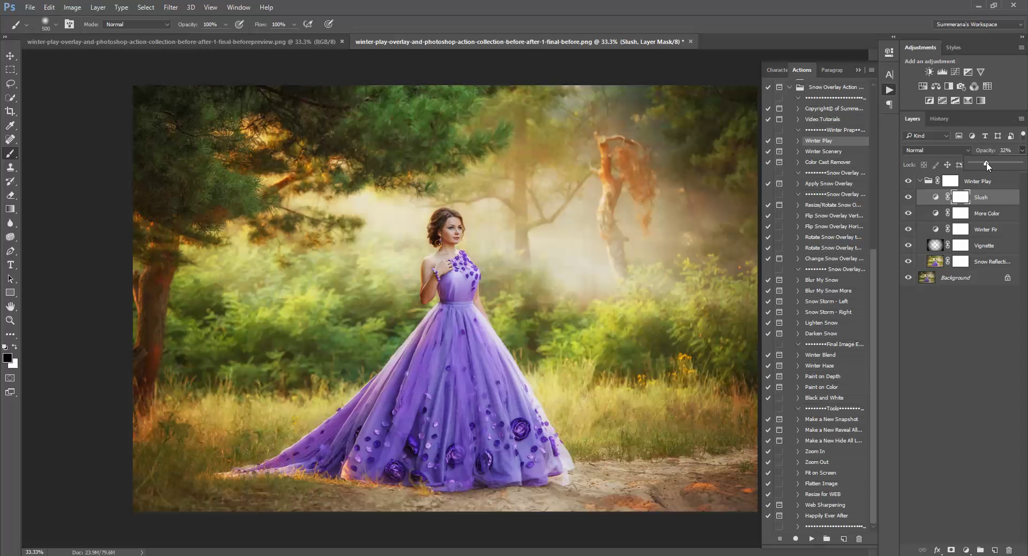
drag(988, 165, 997, 168)
click(993, 228)
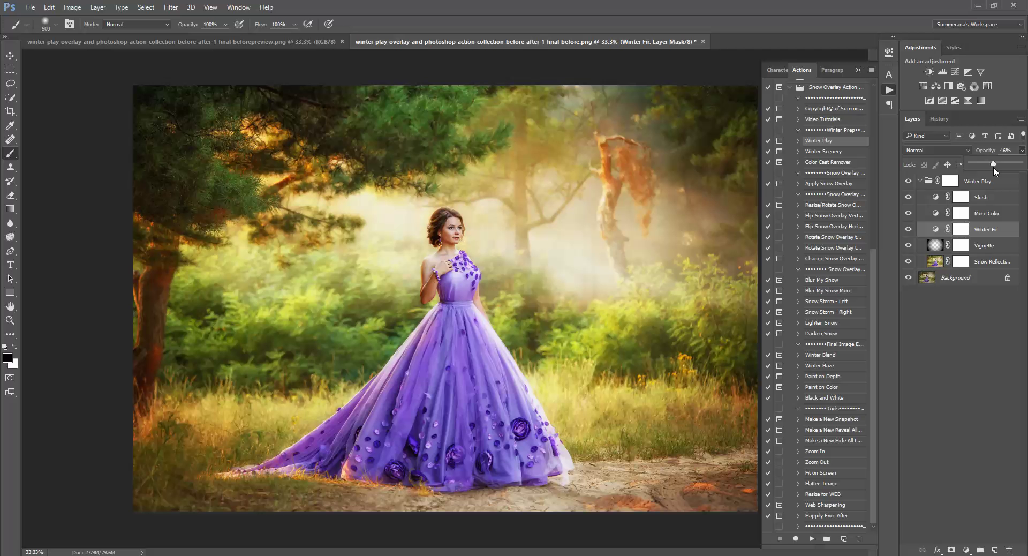
click(908, 214)
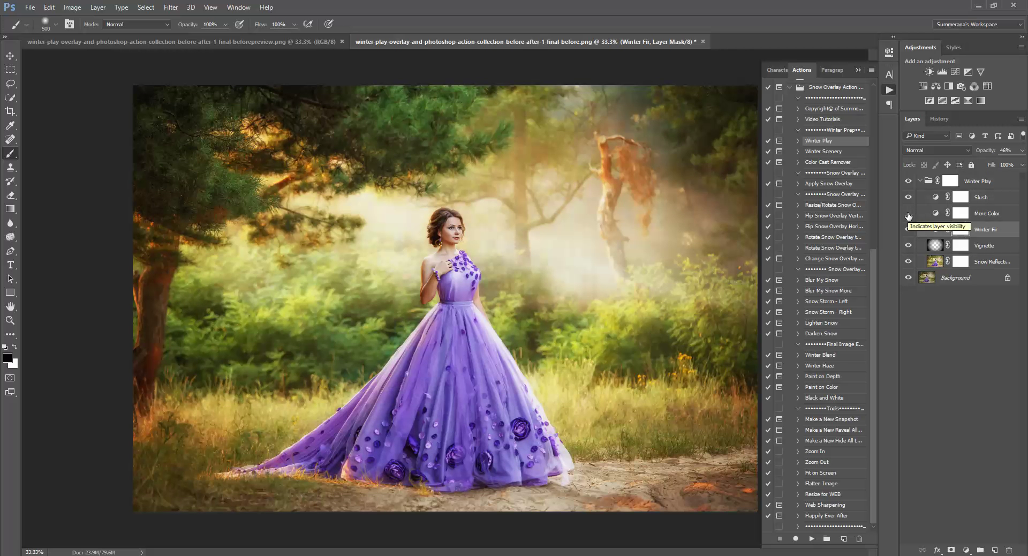
Show More Color again and target the Snow Reflection mask with black foreground
click(909, 214)
click(961, 262)
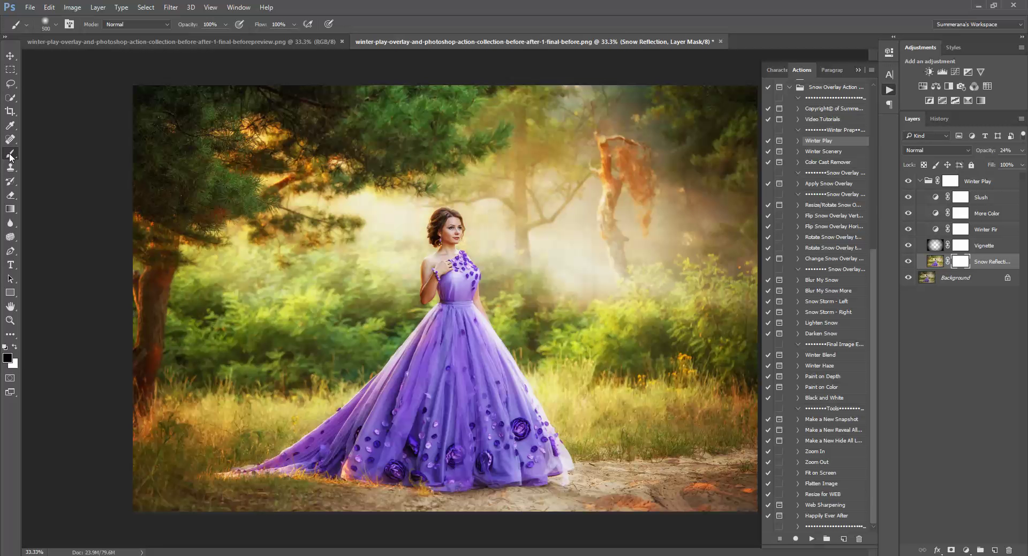
click(8, 358)
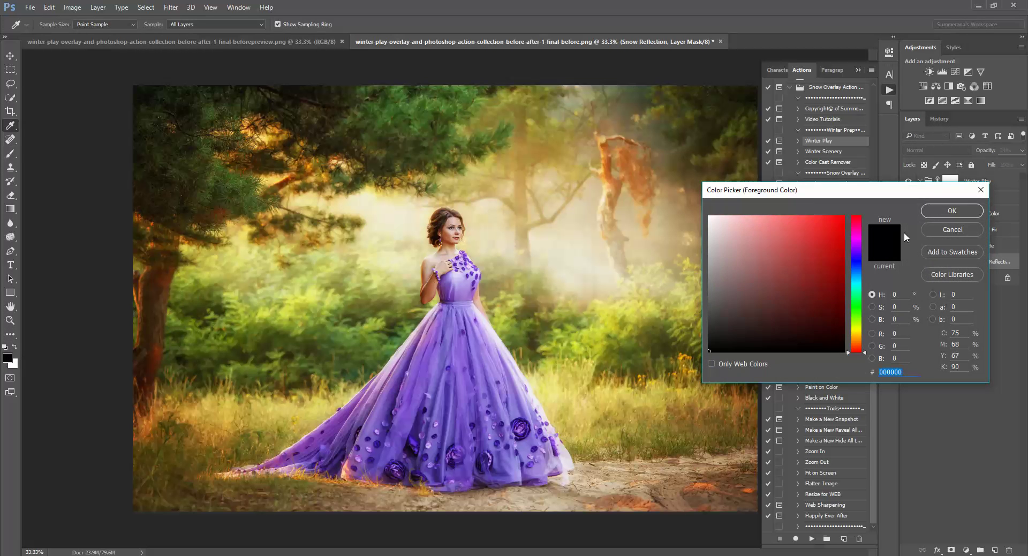
click(952, 211)
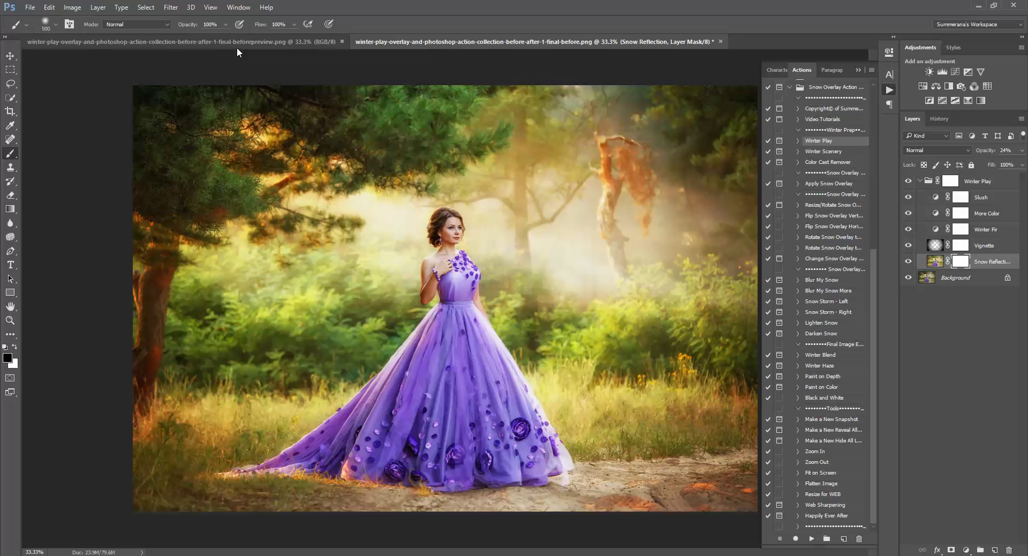
Mask the snow reflection off the woman and gown with a soft 175 px brush
click(54, 25)
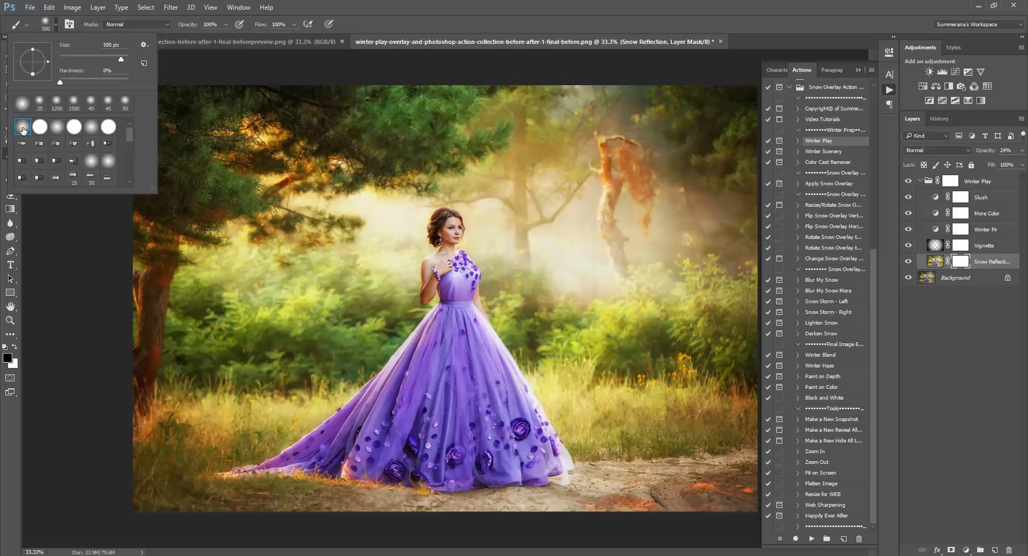
mouse_move(61, 80)
mouse_down()
mouse_move(76, 79)
mouse_move(61, 80)
mouse_up()
click(402, 199)
key(bracketleft)
key(bracketleft)
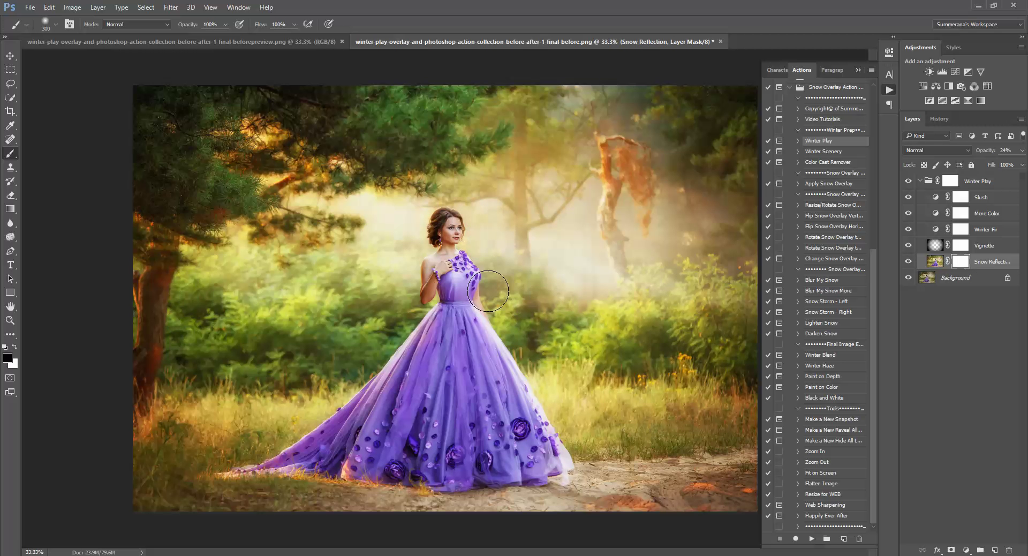
key(bracketleft)
key(bracketleft)
key(bracketleft)
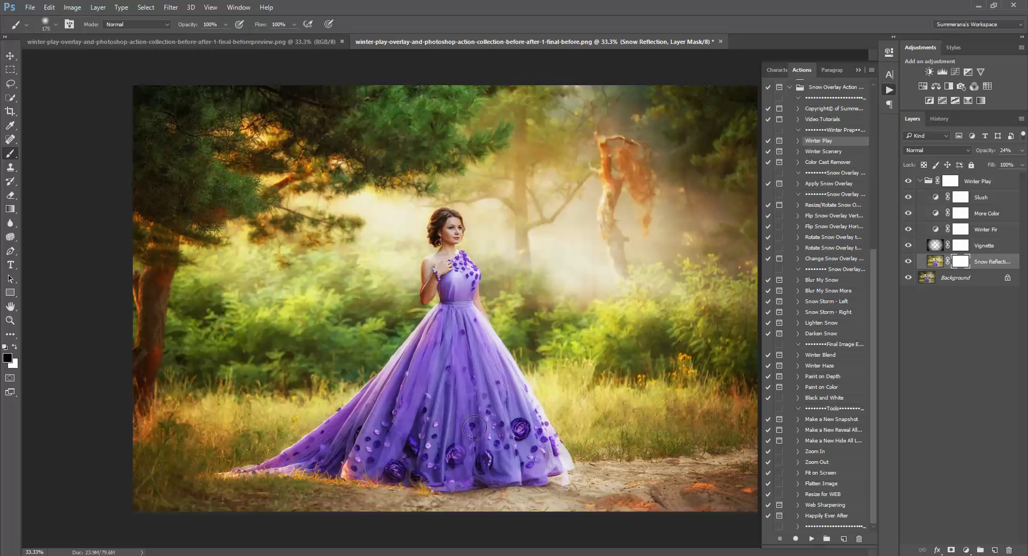
mouse_move(513, 475)
mouse_down()
mouse_move(401, 454)
mouse_move(466, 429)
mouse_up()
click(15, 349)
click(959, 182)
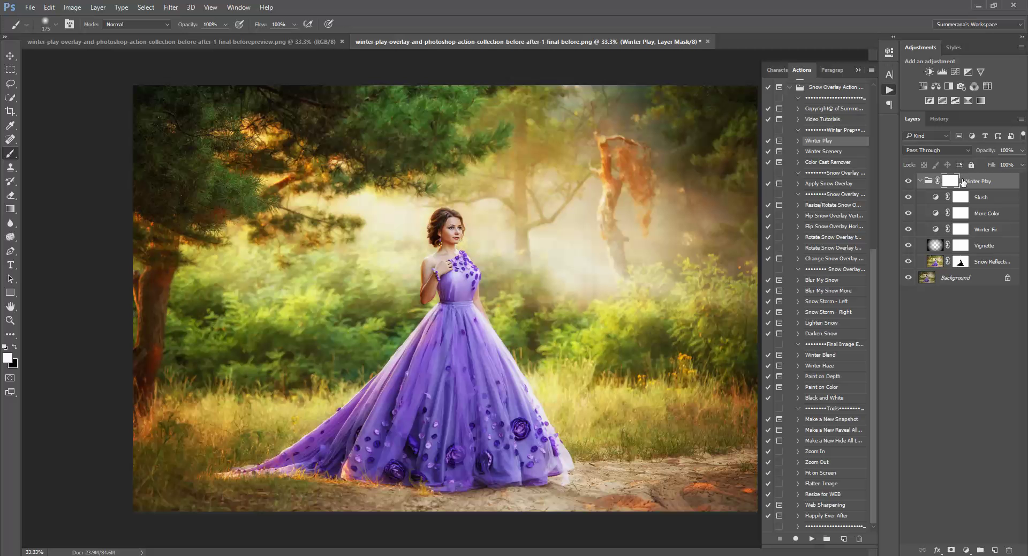
click(827, 152)
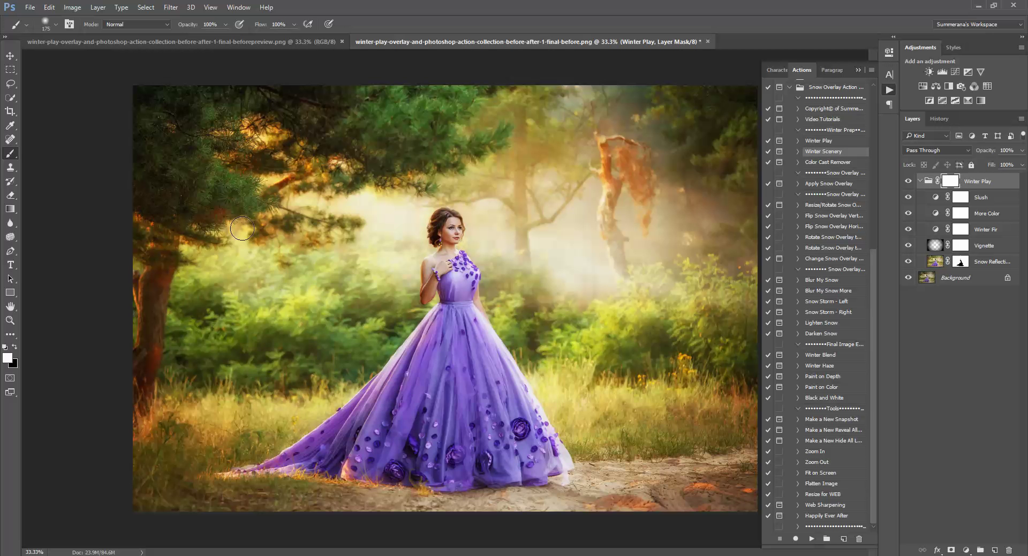
Run the Winter Scenery action and set its layer opacity to 76%
click(812, 540)
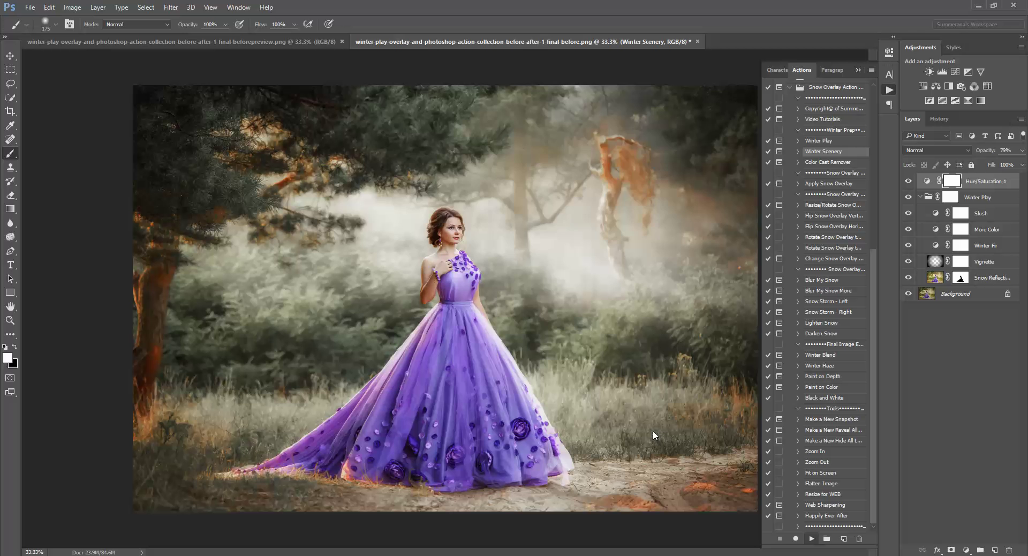
click(509, 234)
click(1021, 151)
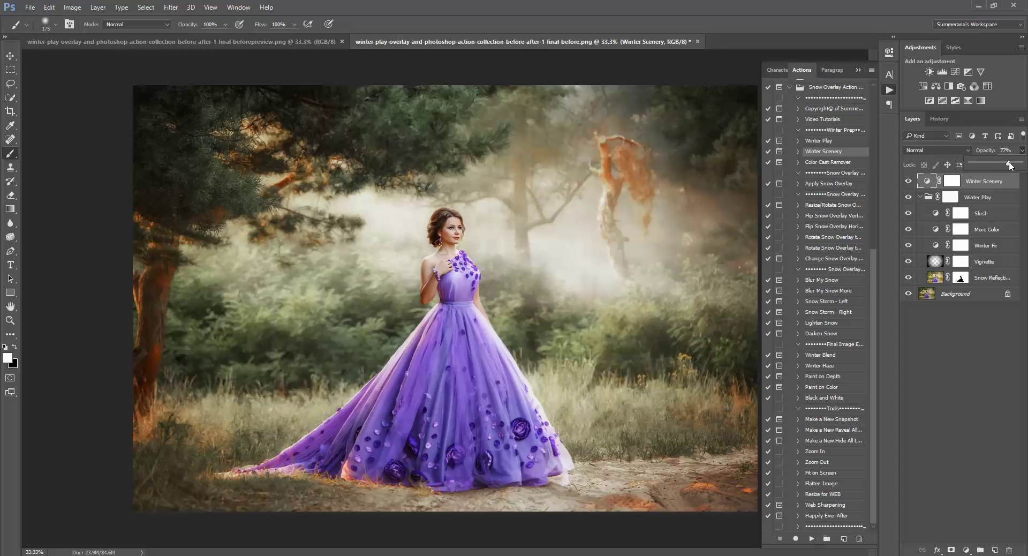
drag(1001, 165, 1008, 165)
Paint the Winter Scenery mask with a 300 px brush over the pine tops
click(952, 181)
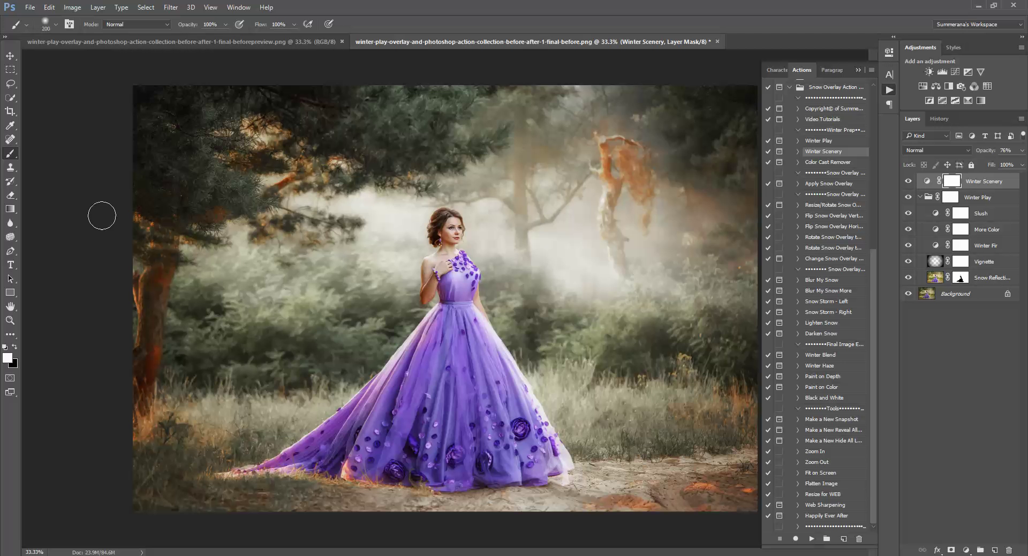
key(bracketright)
key(bracketright)
key(bracketright)
key(bracketright)
mouse_move(214, 122)
mouse_down()
mouse_move(169, 103)
mouse_move(171, 186)
mouse_move(206, 126)
mouse_up()
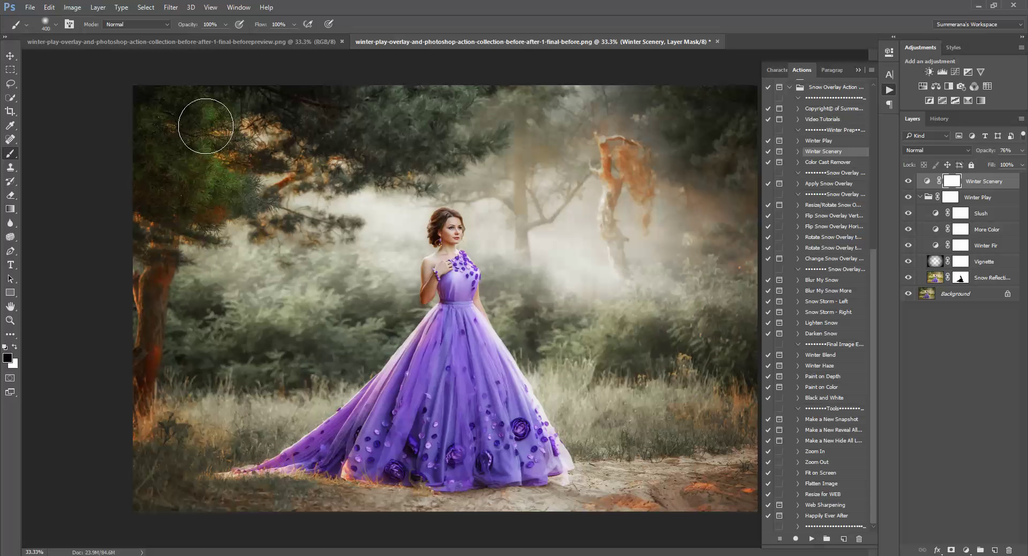
mouse_move(363, 121)
mouse_down()
mouse_move(413, 109)
mouse_move(422, 96)
mouse_move(426, 138)
mouse_move(375, 118)
mouse_up()
click(49, 7)
click(70, 14)
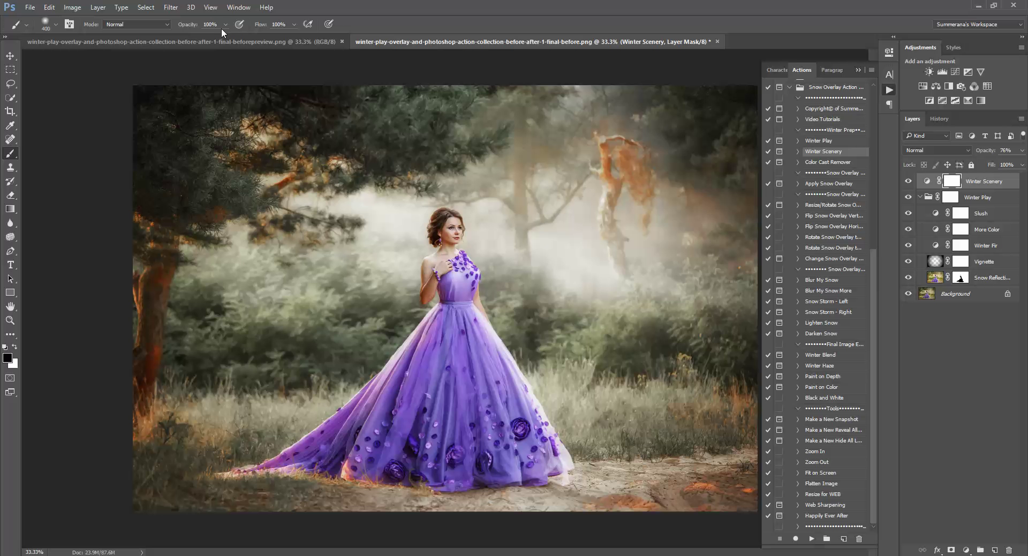
At 34% brush opacity, clear the mist over the central and left pine tops
click(195, 115)
mouse_move(345, 120)
mouse_down()
mouse_move(392, 100)
mouse_move(459, 92)
mouse_move(364, 140)
mouse_move(431, 139)
mouse_move(360, 151)
mouse_up()
key(bracketleft)
key(bracketleft)
key(bracketleft)
key(bracketleft)
mouse_move(458, 158)
mouse_down()
mouse_move(498, 90)
mouse_move(453, 113)
mouse_move(558, 93)
mouse_move(537, 125)
mouse_up()
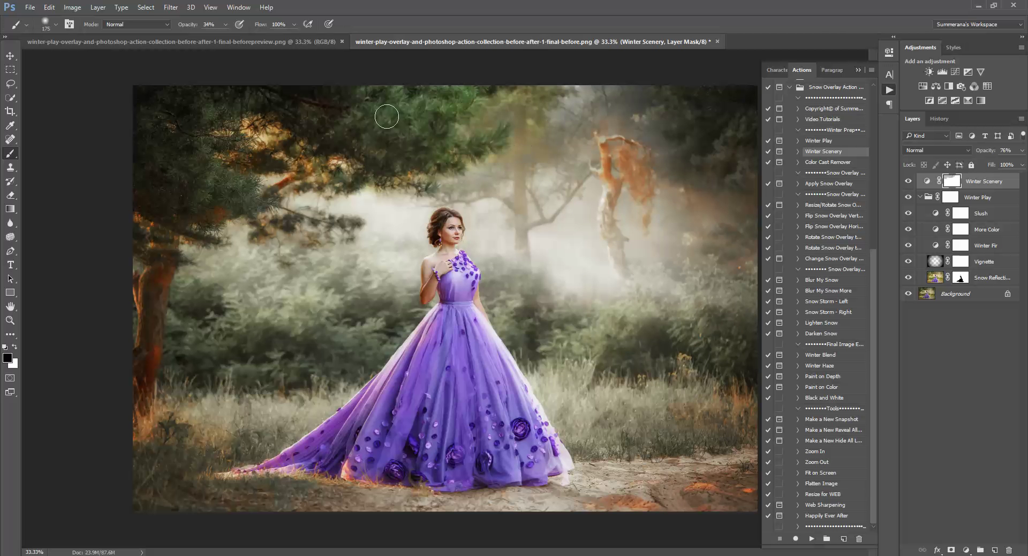
click(49, 7)
click(70, 20)
mouse_move(376, 138)
mouse_down()
mouse_move(344, 131)
mouse_move(395, 103)
mouse_move(195, 107)
mouse_move(258, 131)
mouse_move(127, 130)
mouse_move(255, 188)
mouse_move(150, 208)
mouse_up()
key(bracketleft)
key(bracketleft)
key(bracketleft)
Thin the Winter Scenery mist over the upper-right trees with a 200 px brush, comparing on/off
click(909, 182)
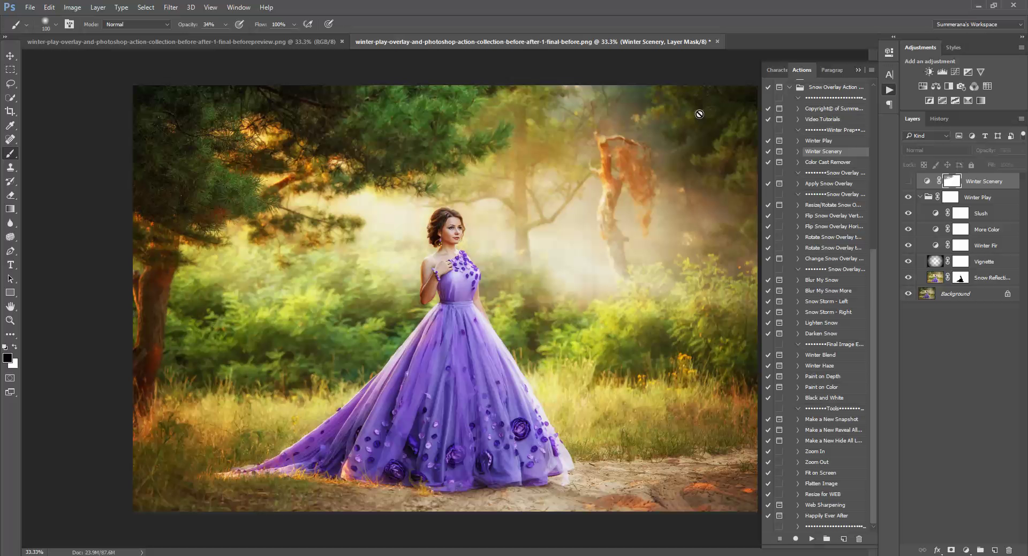
click(909, 182)
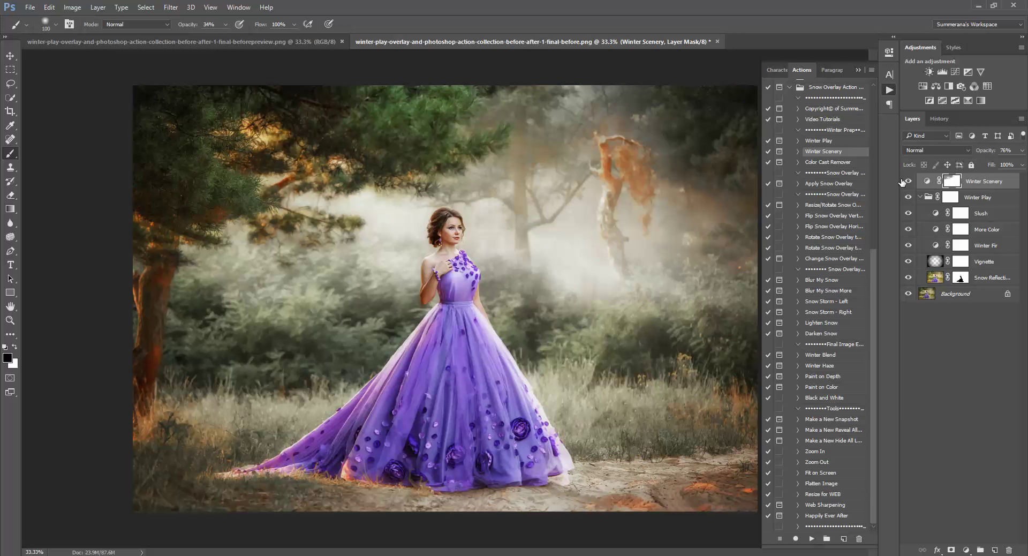
click(909, 181)
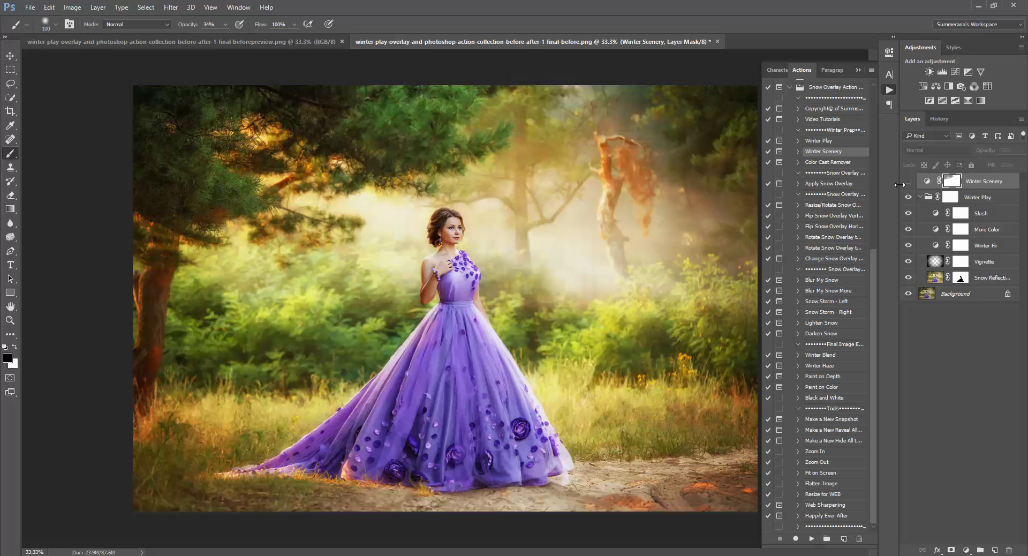
click(909, 181)
key(bracketright)
key(bracketright)
key(bracketright)
key(bracketright)
mouse_move(688, 117)
mouse_down()
mouse_move(668, 96)
mouse_move(644, 116)
mouse_move(701, 94)
mouse_move(716, 115)
mouse_up()
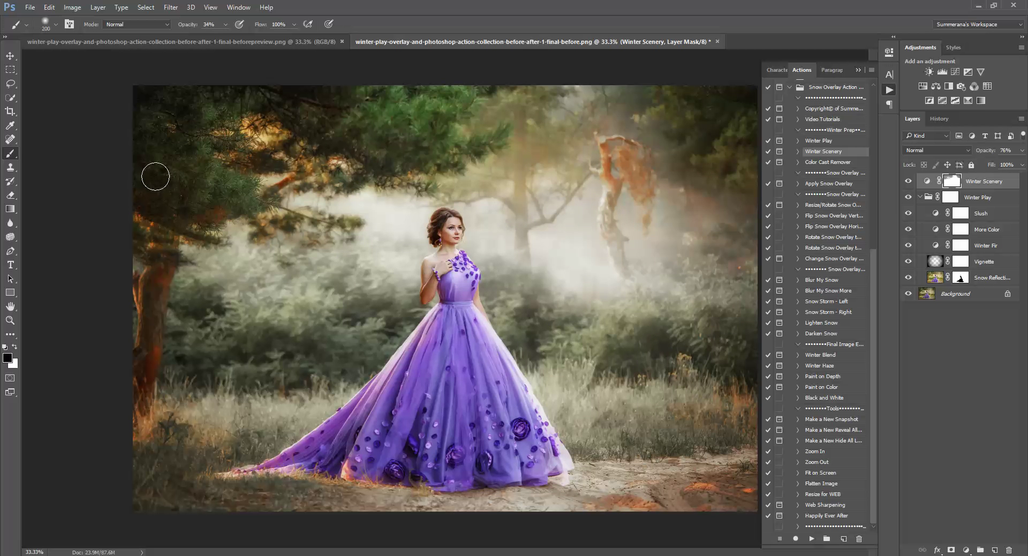
click(908, 181)
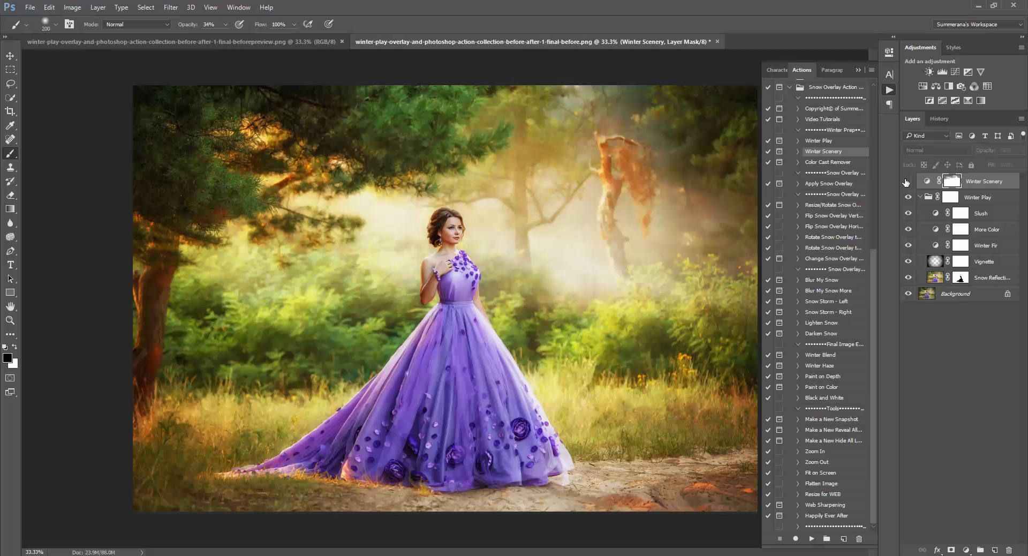
click(908, 181)
click(907, 182)
click(908, 181)
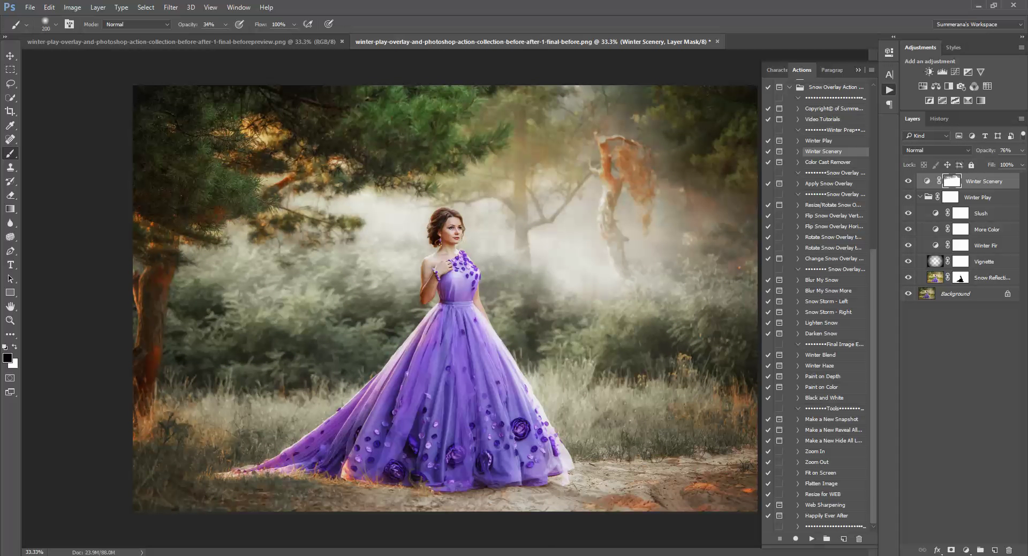
key(bracketright)
key(bracketright)
Run the Color Cast Remover action using the tree trunk's dark brown as its colour
click(838, 163)
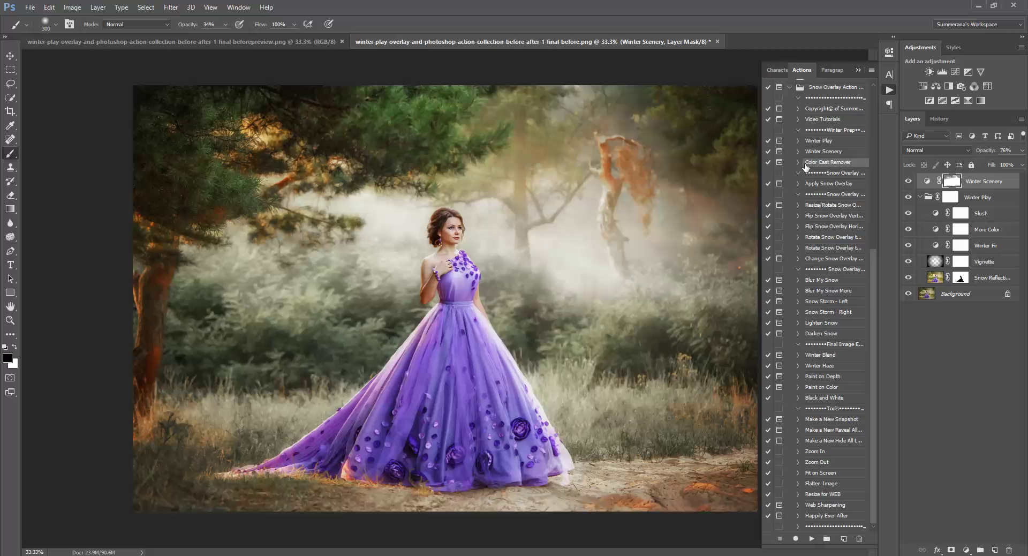
click(812, 538)
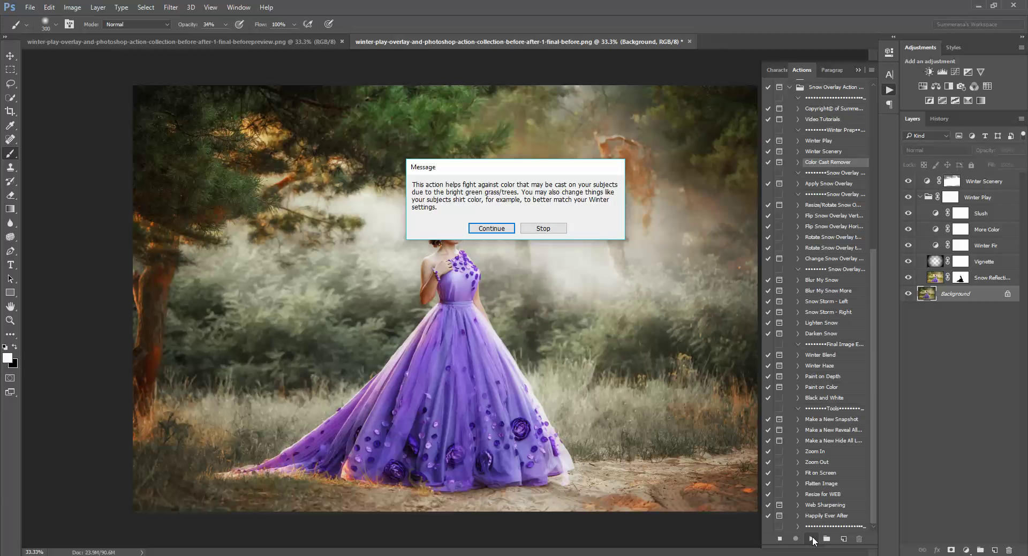
key(Return)
key(Return)
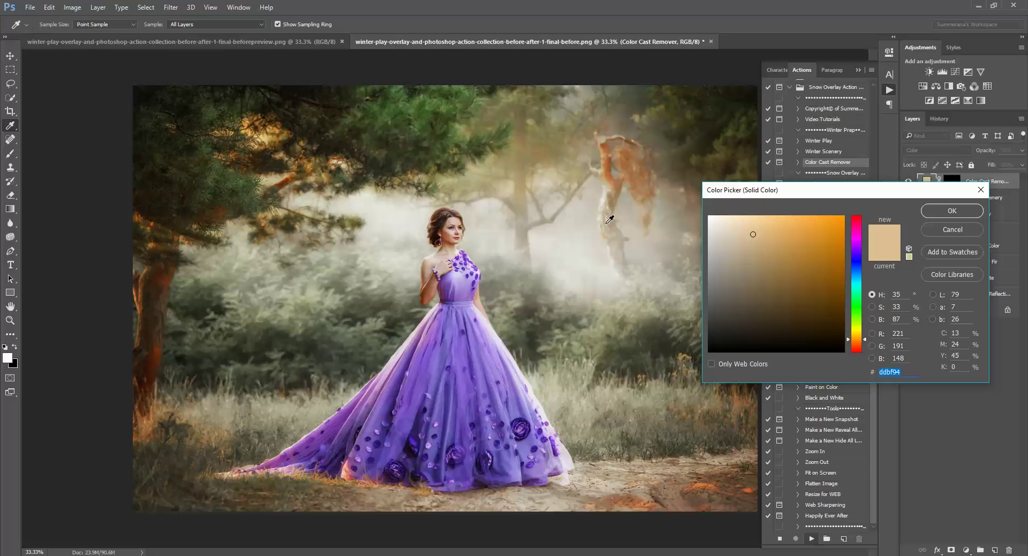
click(161, 310)
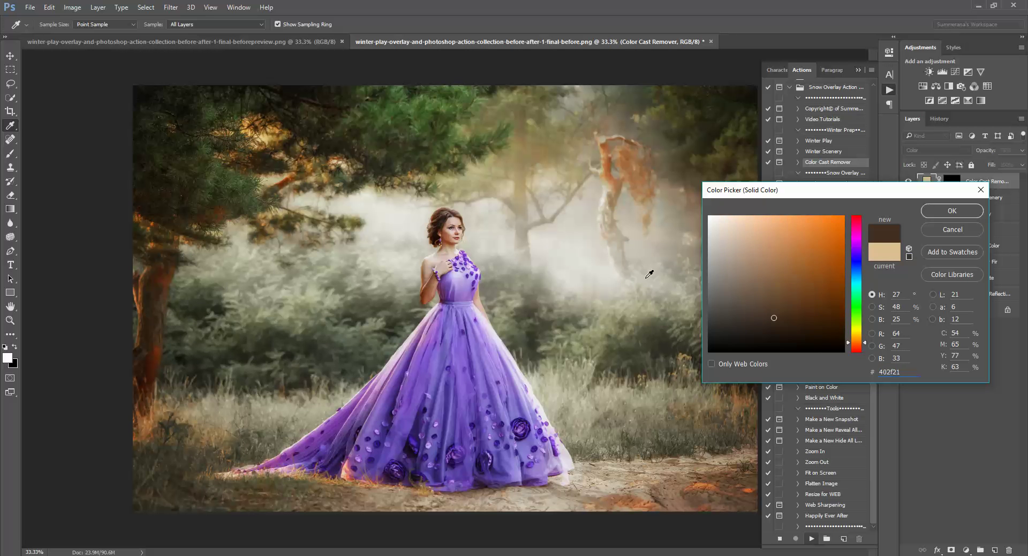
click(952, 211)
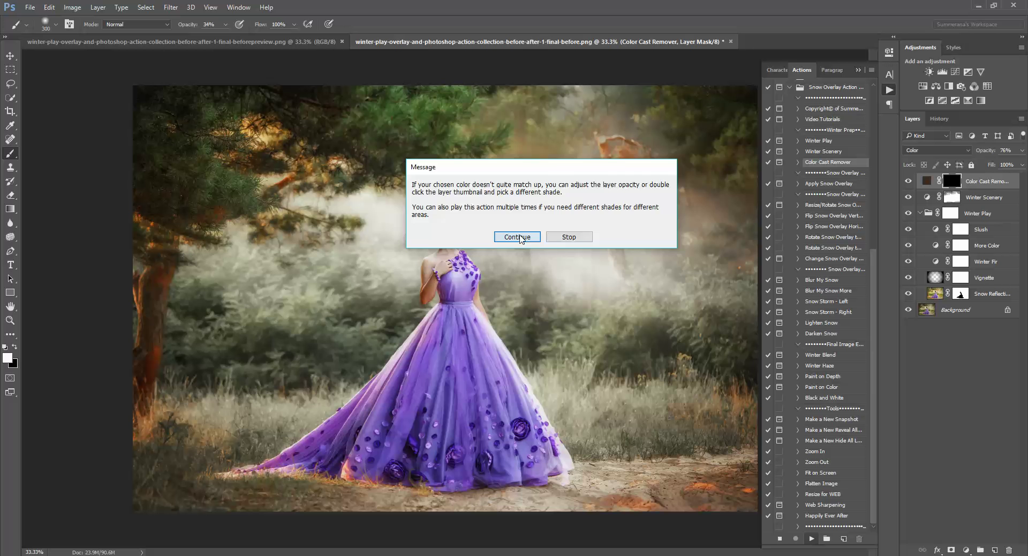
click(516, 232)
Paint the correction over the orange figure with a 125 brush at 100% opacity
key(bracketleft)
key(bracketleft)
key(bracketleft)
key(bracketleft)
key(bracketleft)
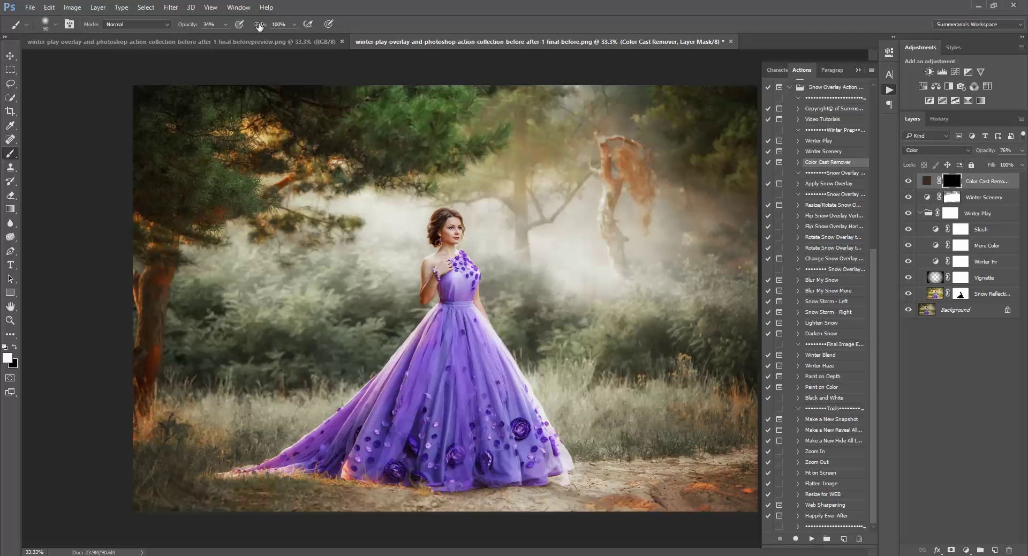
drag(226, 25, 262, 39)
mouse_move(604, 150)
mouse_down()
mouse_move(608, 200)
mouse_move(627, 156)
mouse_move(595, 137)
mouse_move(631, 143)
mouse_move(648, 160)
mouse_move(637, 194)
mouse_up()
mouse_move(641, 144)
mouse_down()
mouse_move(607, 139)
mouse_move(607, 124)
mouse_move(605, 134)
mouse_move(648, 128)
mouse_move(610, 167)
mouse_move(607, 158)
mouse_move(605, 177)
mouse_move(624, 154)
mouse_move(630, 191)
mouse_move(610, 208)
mouse_move(613, 238)
mouse_up()
Change the colour-cast fill to a darker greyish brown and raise layer opacity to 79%
double_click(927, 184)
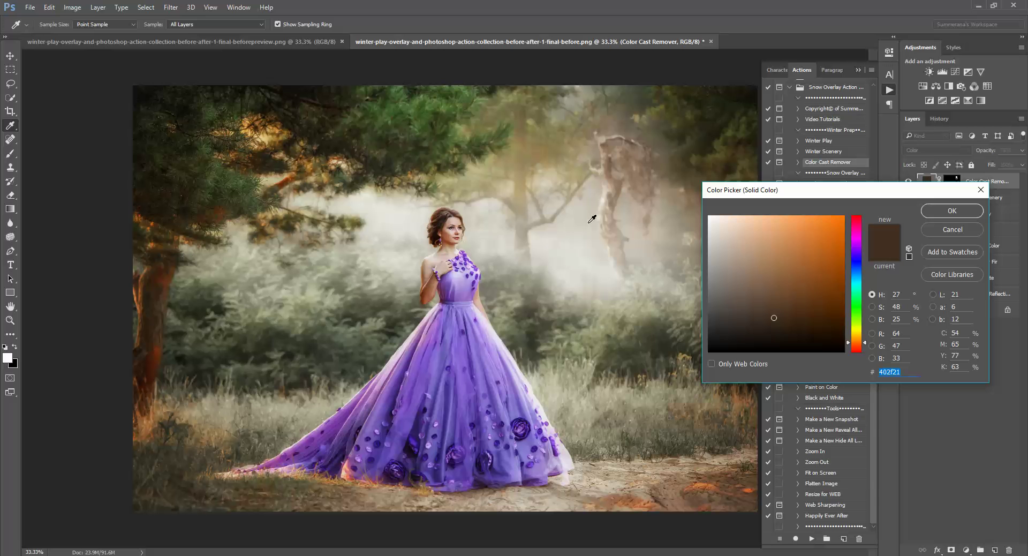
click(518, 205)
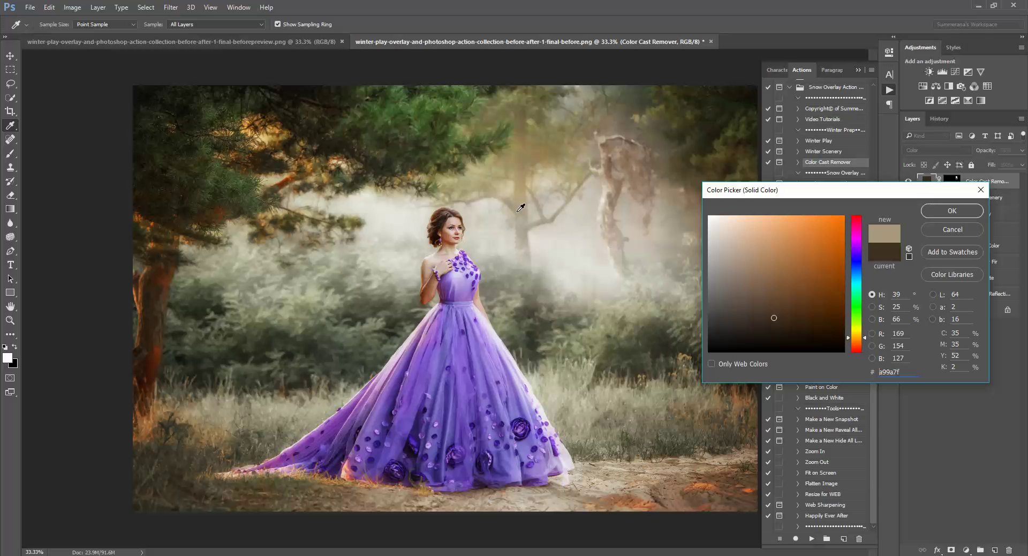
click(586, 223)
click(618, 119)
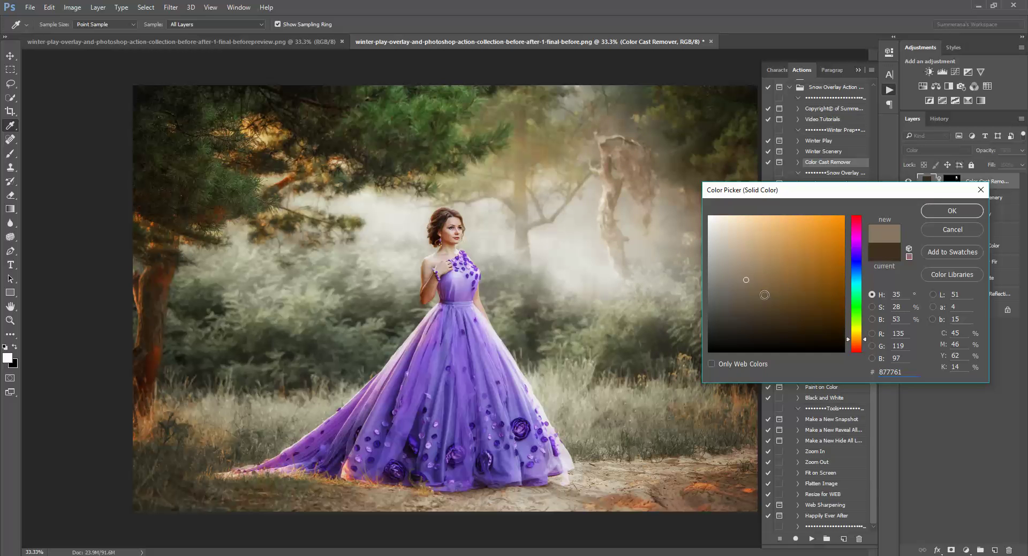
mouse_move(765, 294)
mouse_down()
mouse_move(733, 283)
mouse_move(739, 293)
mouse_up()
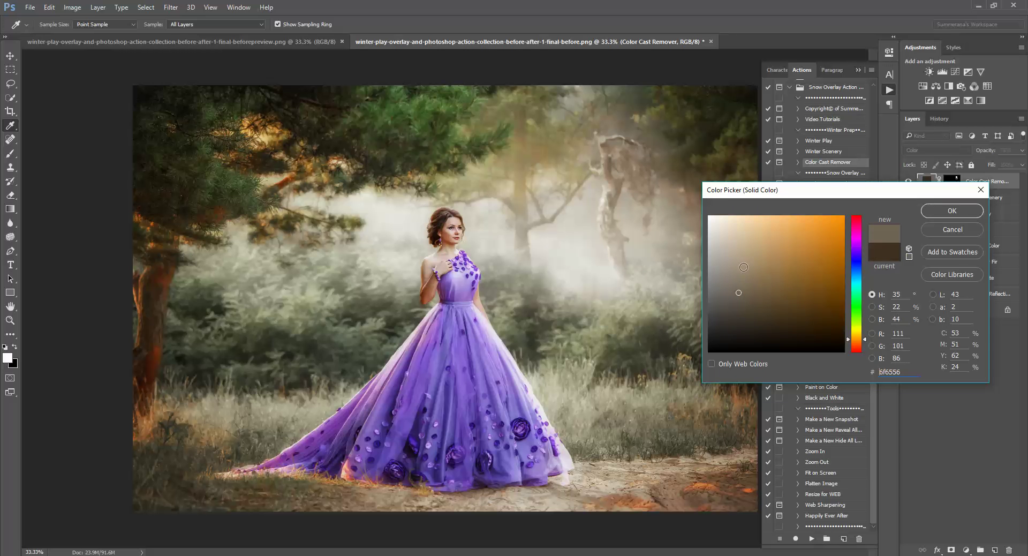
click(956, 210)
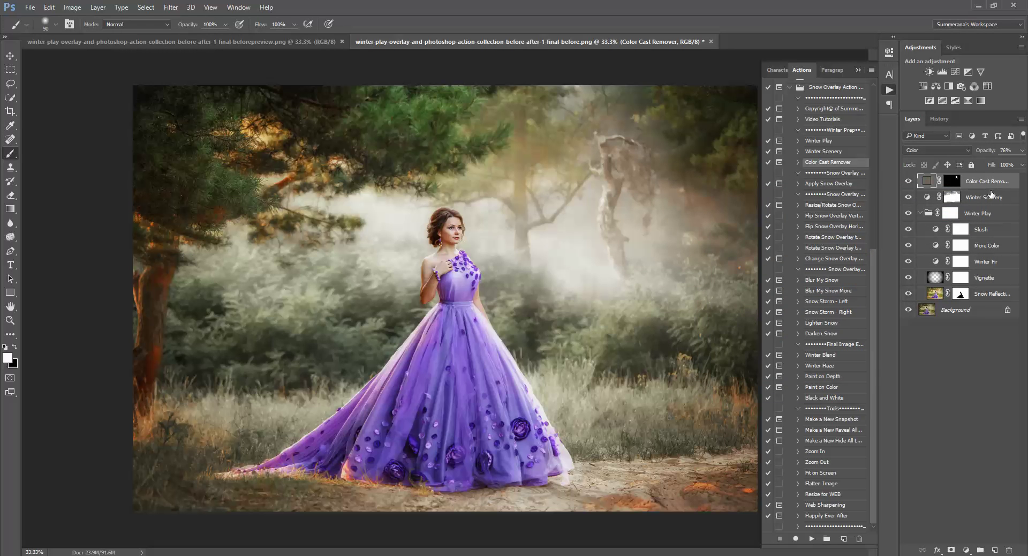
click(1022, 152)
drag(999, 161, 1005, 161)
Softly paint the mask along the dress hem at 30% brush opacity
click(951, 181)
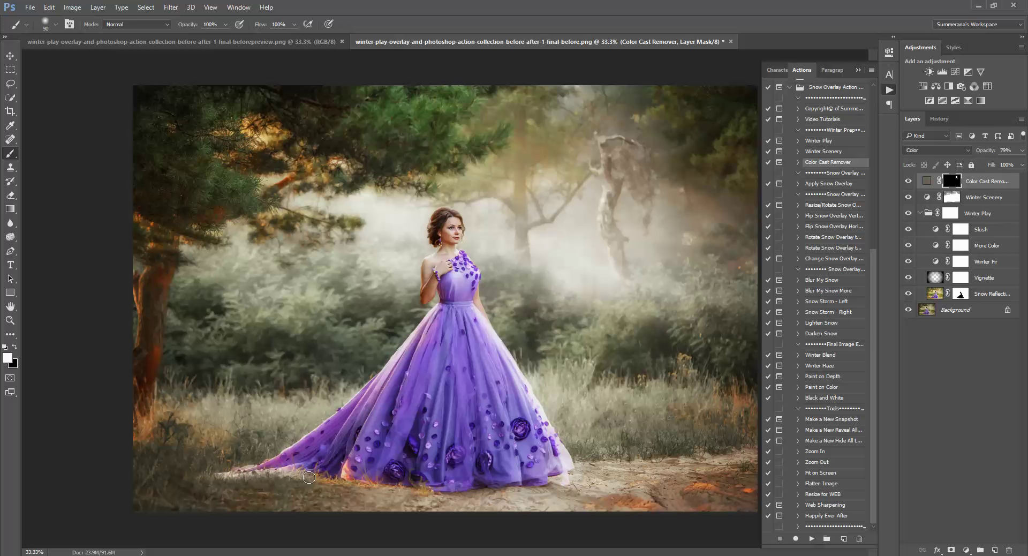
click(59, 5)
click(197, 32)
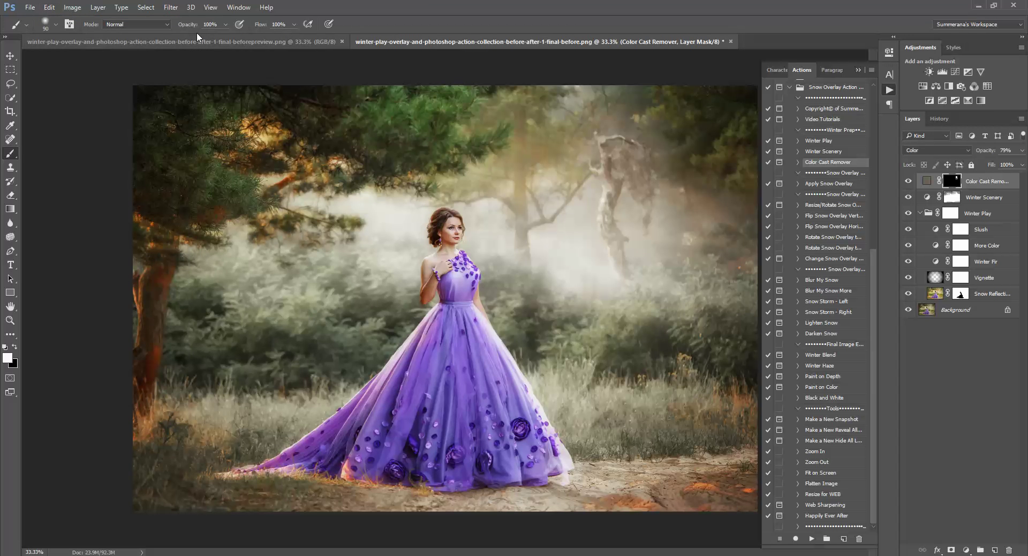
drag(228, 24, 191, 34)
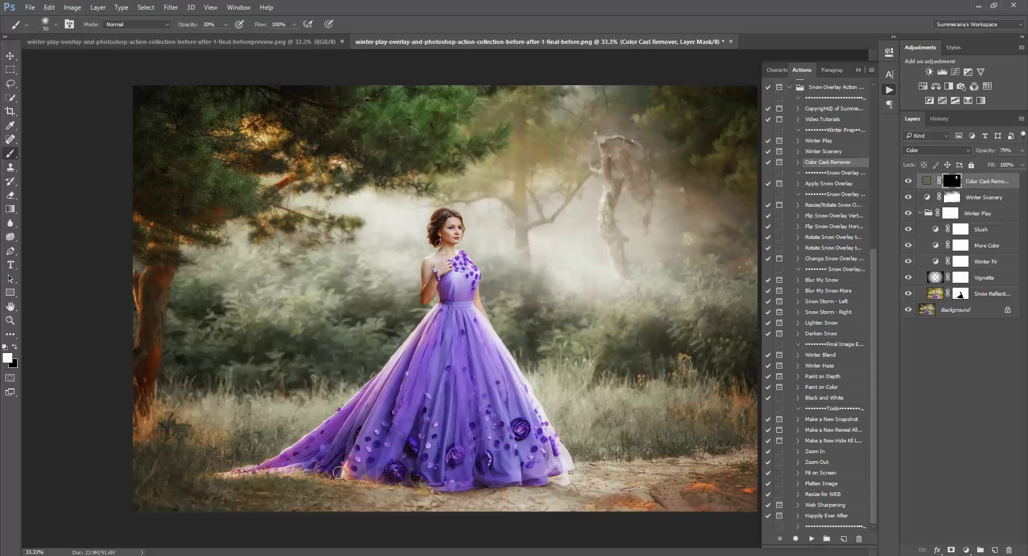
mouse_move(261, 470)
mouse_down()
mouse_move(184, 470)
mouse_move(123, 429)
mouse_up()
Run Color Cast Remover again, filling it with olive grey 51513f sampled from the dark trees
click(812, 538)
click(498, 229)
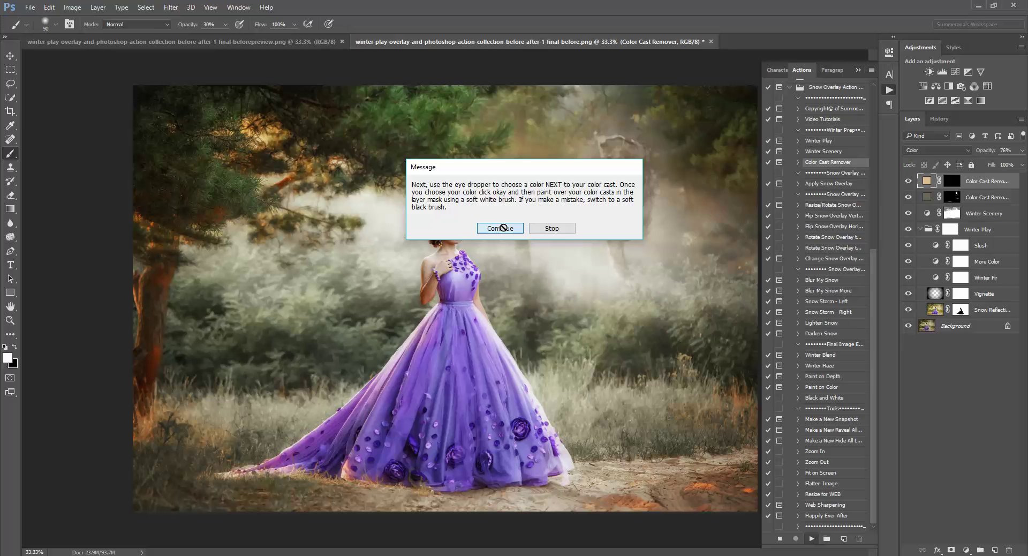
click(499, 229)
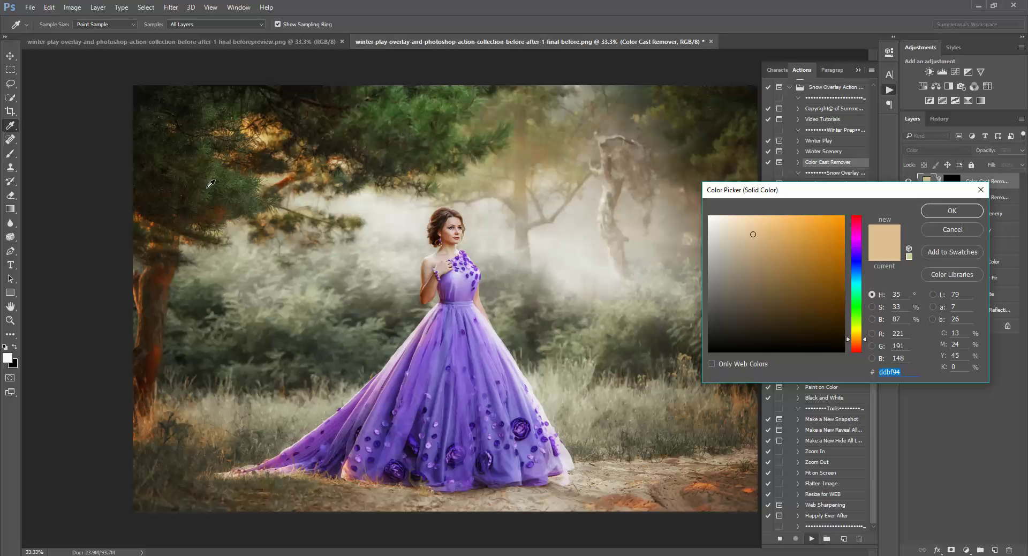
click(244, 309)
click(208, 189)
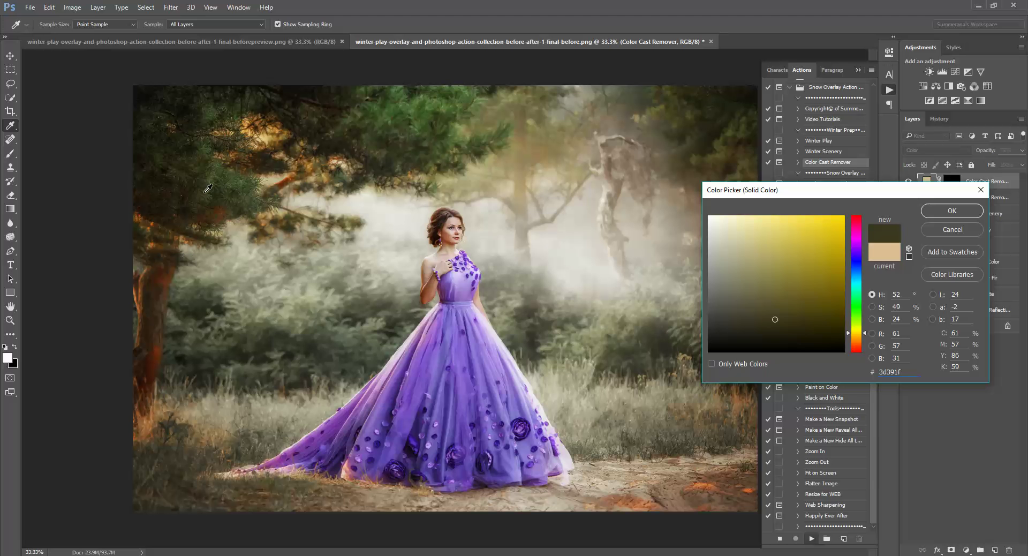
click(198, 185)
click(230, 293)
click(209, 293)
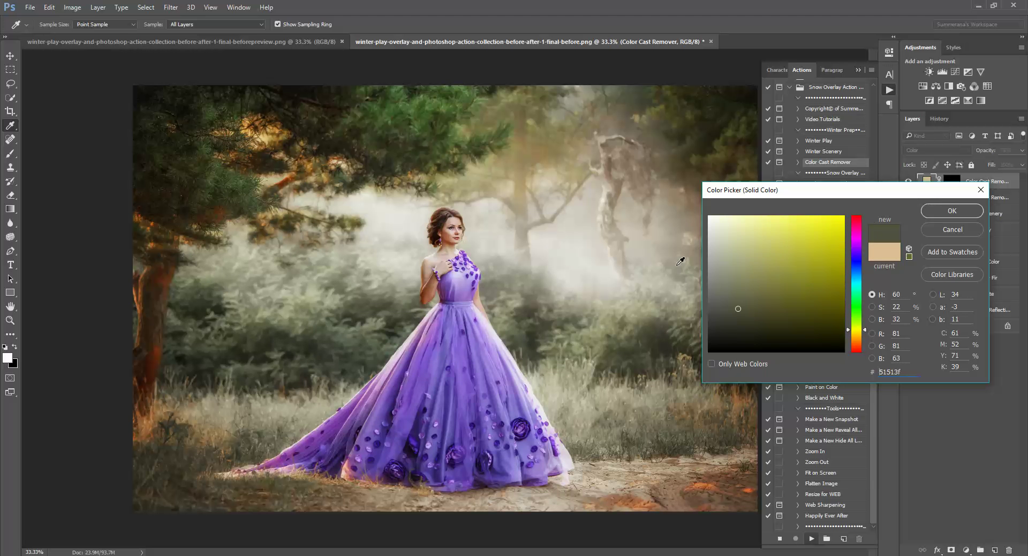
click(974, 212)
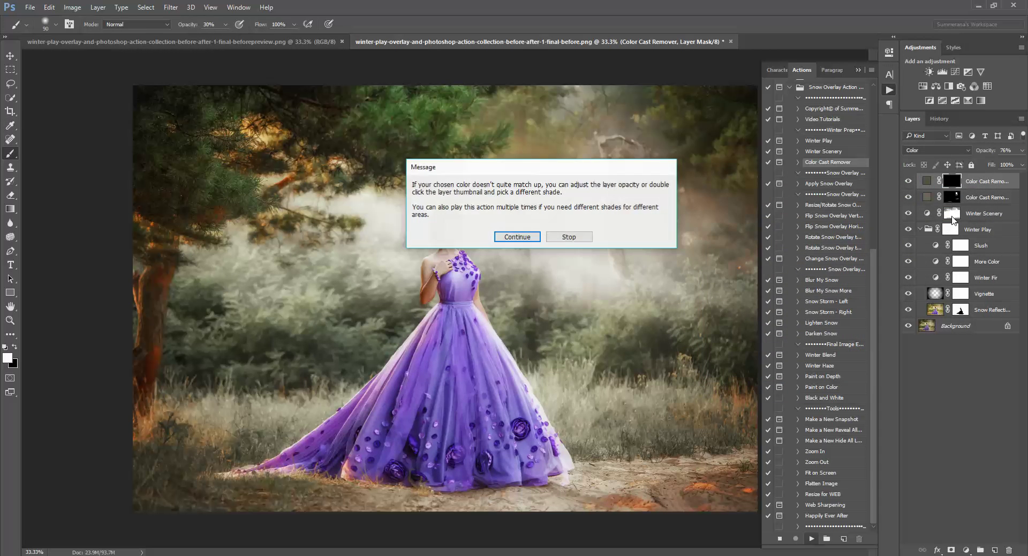
Paint the olive-grey layer over the gown's central panel with a 125 brush at 100% opacity
click(527, 235)
key(bracketleft)
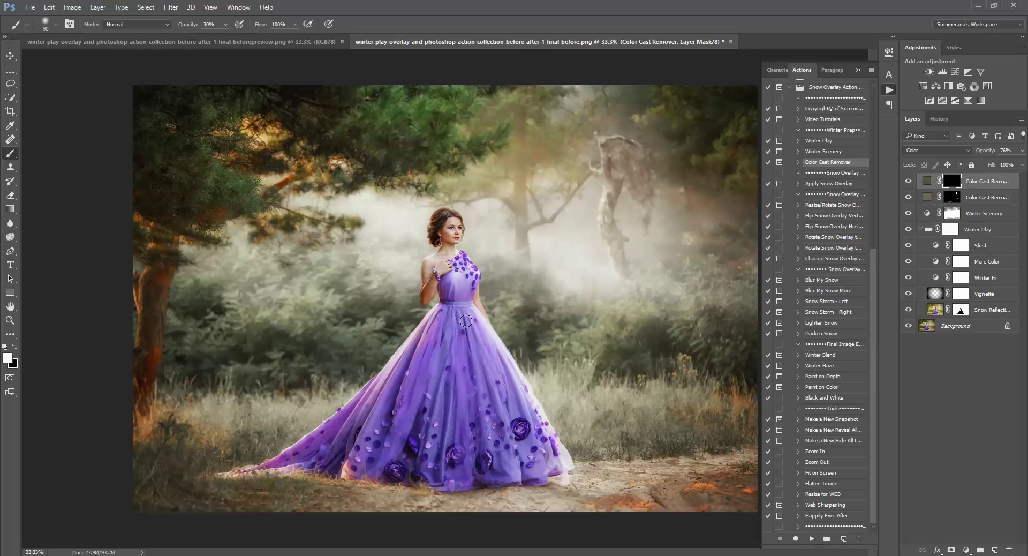
key(bracketright)
click(225, 24)
drag(223, 36, 394, 25)
key(bracketright)
key(bracketright)
mouse_move(444, 331)
mouse_down()
mouse_move(435, 383)
mouse_move(445, 398)
mouse_move(450, 347)
mouse_move(473, 378)
mouse_move(456, 300)
mouse_move(452, 334)
mouse_move(501, 419)
mouse_move(413, 437)
mouse_move(383, 471)
mouse_move(382, 433)
mouse_move(348, 469)
mouse_move(395, 473)
mouse_move(343, 474)
mouse_move(393, 451)
mouse_move(459, 473)
mouse_move(430, 482)
mouse_move(508, 471)
mouse_move(469, 446)
mouse_move(517, 444)
mouse_move(480, 427)
mouse_move(408, 432)
mouse_move(412, 408)
mouse_move(384, 423)
mouse_move(441, 313)
mouse_move(357, 449)
mouse_move(450, 378)
mouse_up()
Recolour the second colour-cast fill to dark green 264616 sampled from the foliage
double_click(928, 181)
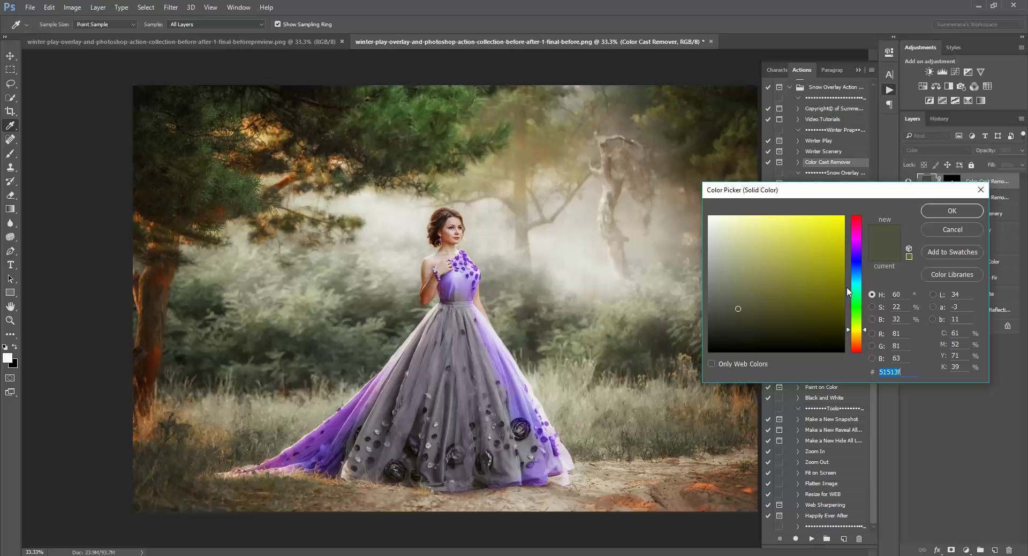
mouse_move(804, 316)
mouse_down()
mouse_move(810, 323)
mouse_move(805, 316)
mouse_up()
click(789, 316)
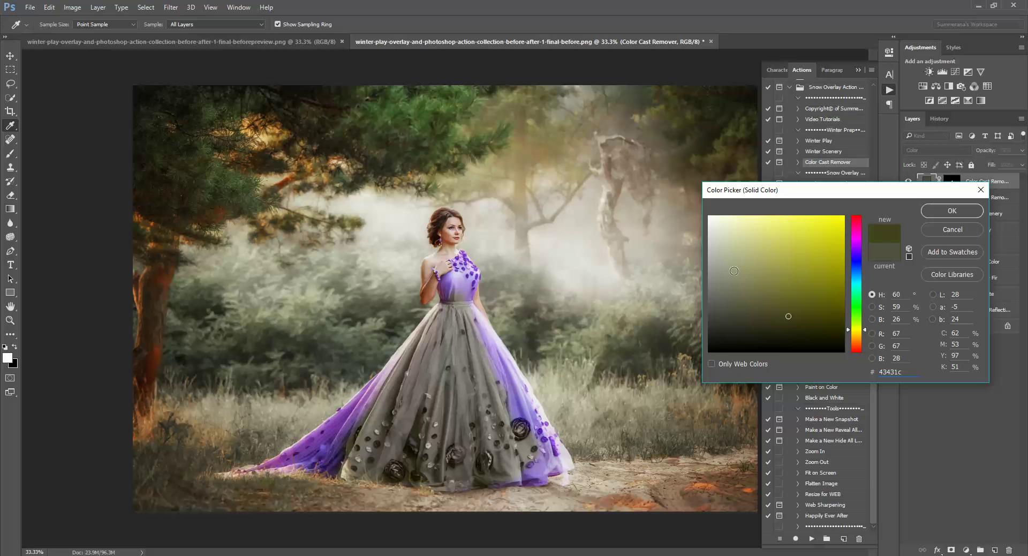
click(817, 236)
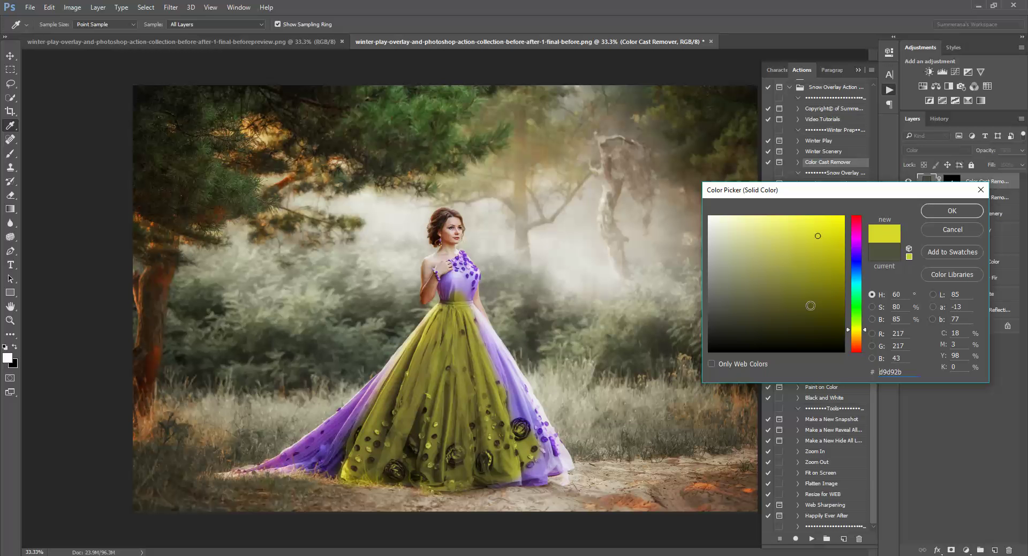
click(785, 307)
click(378, 106)
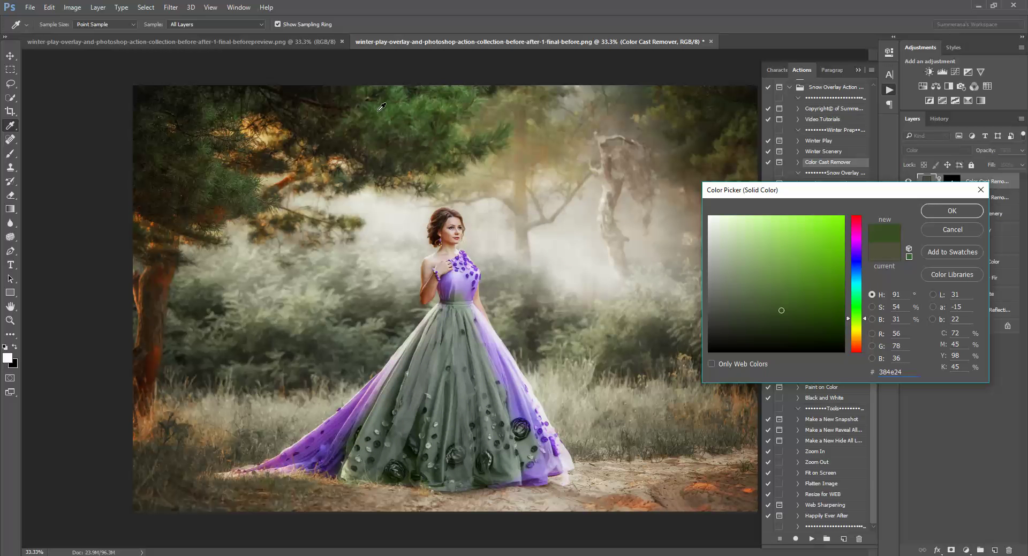
click(413, 108)
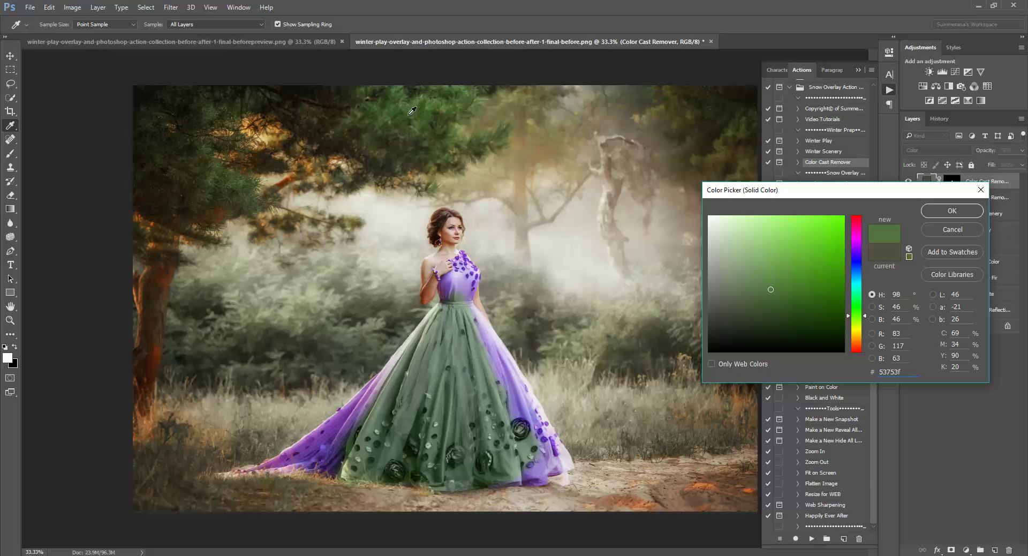
click(415, 111)
click(423, 105)
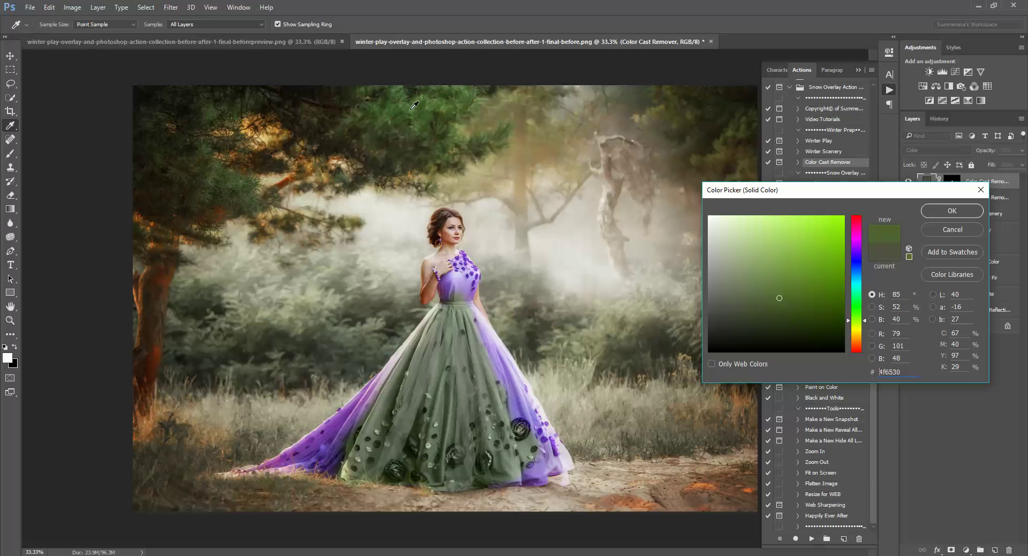
click(408, 104)
click(391, 108)
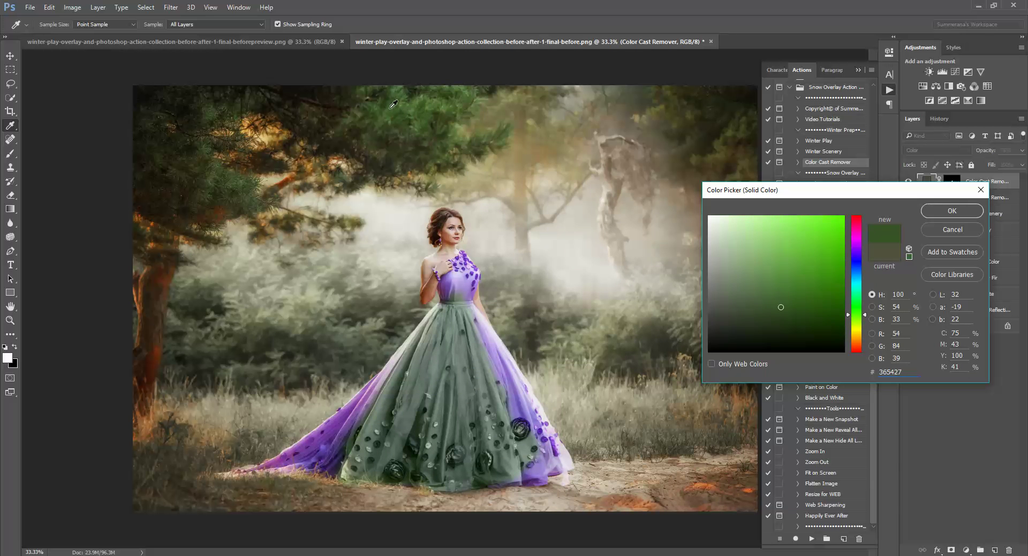
drag(816, 303, 801, 314)
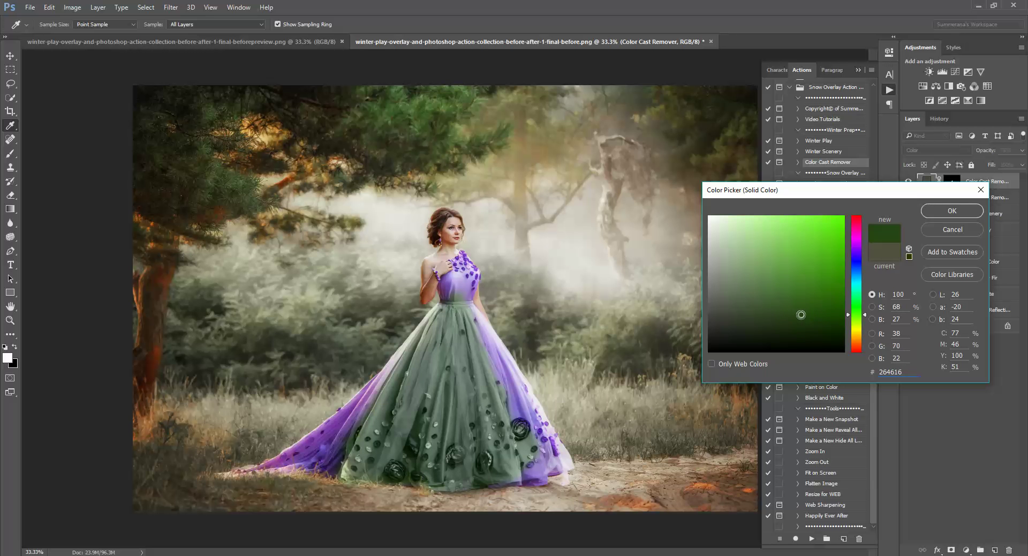
Accept the dark green fill, target the layer mask and zoom the gown to 50%
click(966, 214)
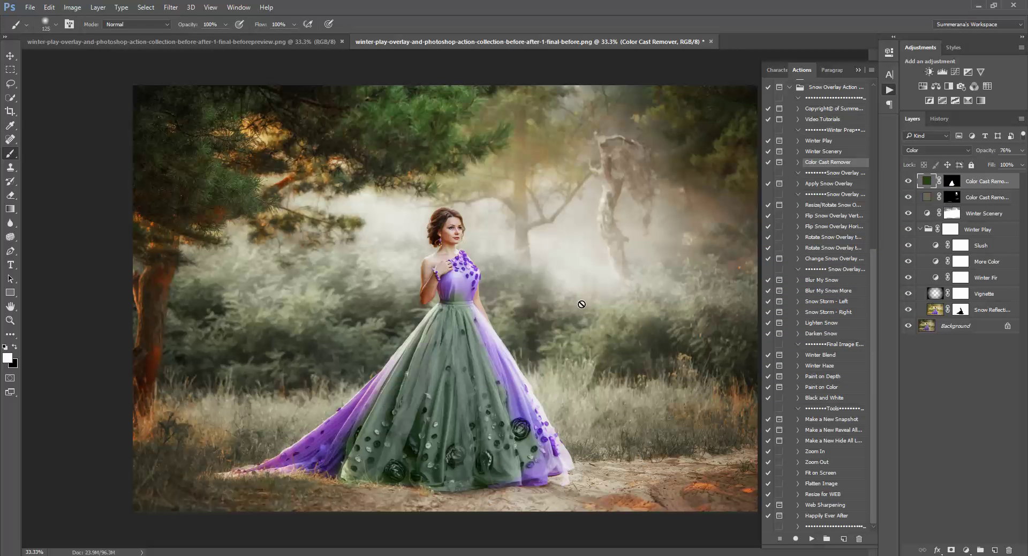
click(957, 183)
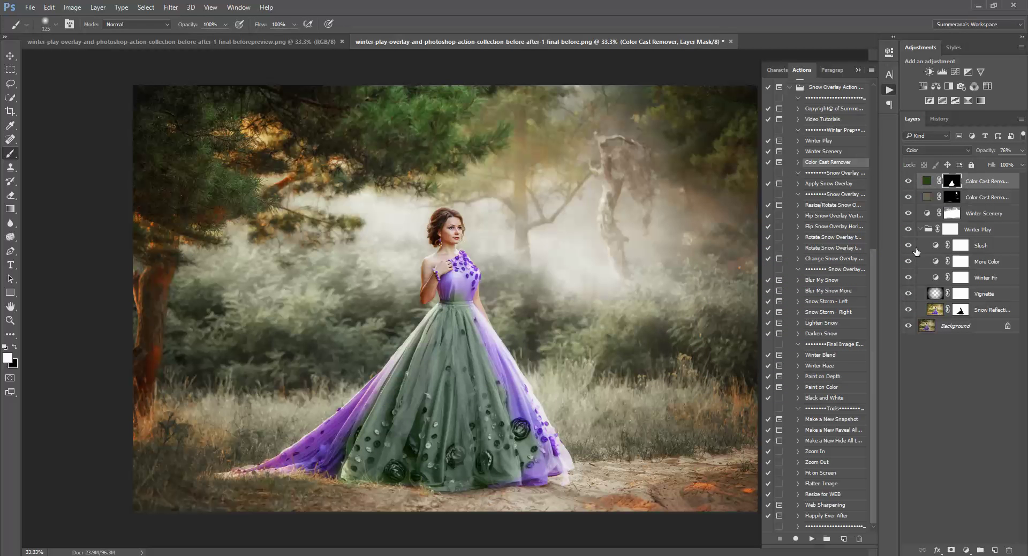
click(828, 453)
click(812, 540)
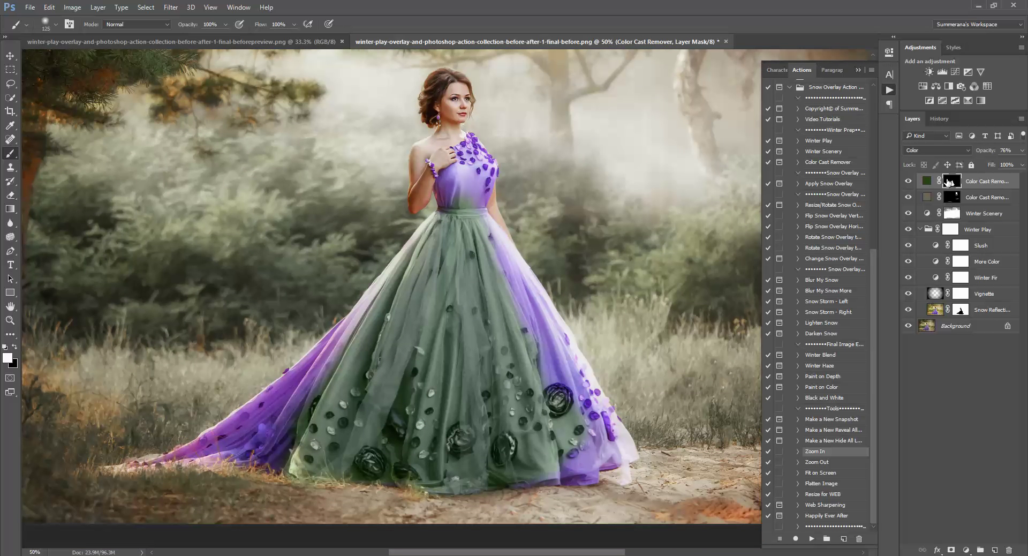
Paint the remaining purple on the train, waist and bodice green with an 80–150 px white brush
key(bracketleft)
key(bracketleft)
key(bracketleft)
mouse_move(191, 449)
mouse_down()
mouse_move(185, 456)
mouse_move(254, 411)
mouse_move(297, 406)
mouse_move(209, 459)
mouse_move(303, 454)
mouse_move(292, 449)
mouse_up()
key(bracketright)
key(bracketright)
key(bracketright)
key(bracketright)
mouse_move(314, 388)
mouse_down()
mouse_move(347, 351)
mouse_move(309, 388)
mouse_move(251, 409)
mouse_move(287, 383)
mouse_move(236, 430)
mouse_move(338, 352)
mouse_up()
mouse_move(450, 232)
mouse_down()
mouse_move(476, 218)
mouse_move(510, 308)
mouse_move(481, 229)
mouse_move(538, 313)
mouse_move(561, 367)
mouse_move(523, 351)
mouse_move(517, 323)
mouse_move(553, 439)
mouse_move(580, 455)
mouse_move(481, 471)
mouse_move(540, 473)
mouse_move(470, 470)
mouse_move(424, 443)
mouse_move(581, 469)
mouse_move(617, 447)
mouse_move(561, 361)
mouse_move(585, 426)
mouse_move(553, 349)
mouse_move(578, 377)
mouse_move(521, 286)
mouse_move(612, 434)
mouse_up()
key(bracketleft)
key(bracketleft)
key(bracketleft)
key(bracketleft)
key(bracketleft)
key(bracketleft)
key(bracketleft)
drag(462, 161, 443, 175)
Bring the face into view and set a 10 px brush at 30% painting opacity
scroll(473, 322, up, 5)
scroll(473, 321, up, 5)
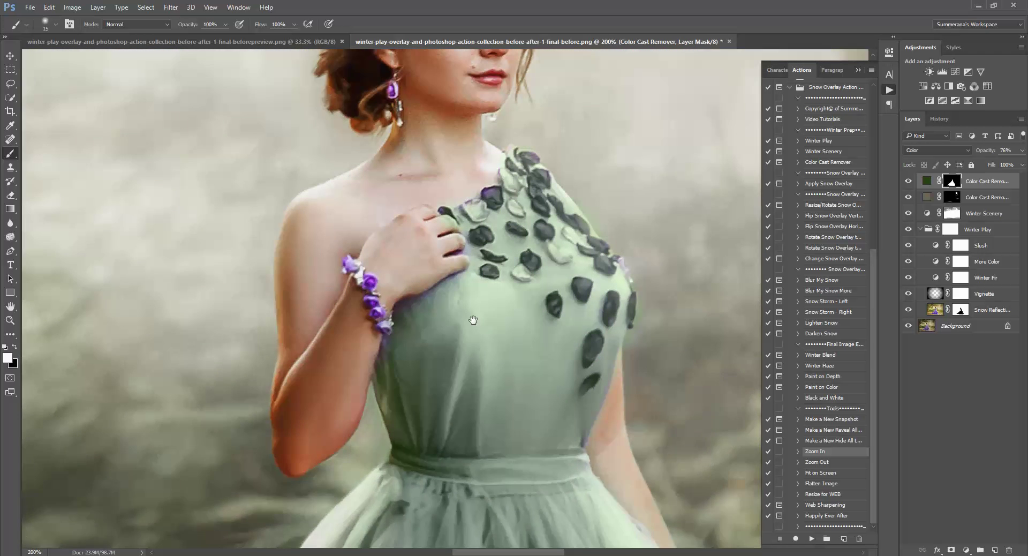
drag(473, 320, 465, 423)
key(bracketleft)
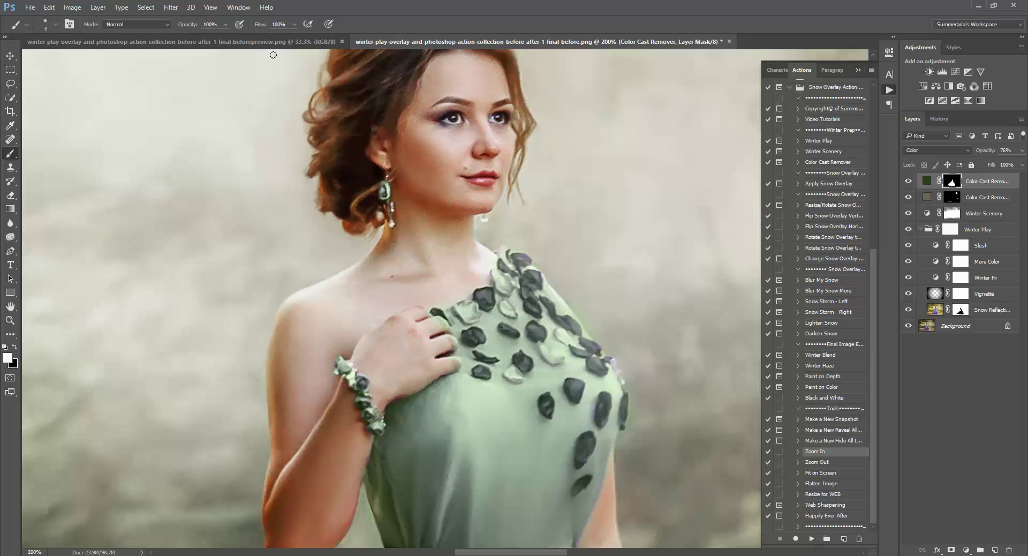
drag(226, 24, 186, 38)
key(ctrl+minus)
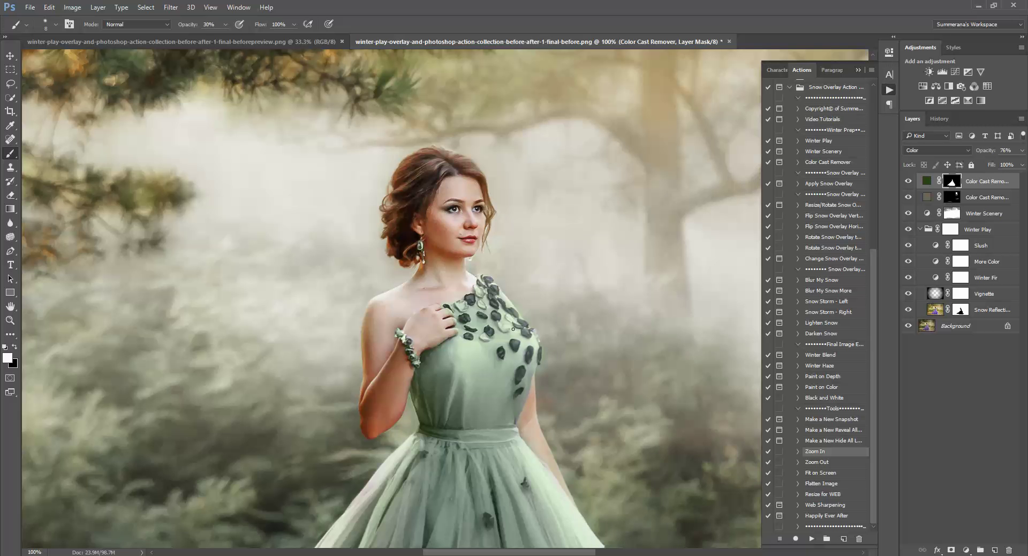
Restore 100% painting opacity with white as the painting colour, and zoom out to 33.33%
click(226, 24)
drag(230, 34, 380, 15)
key(x)
scroll(516, 342, down, 1)
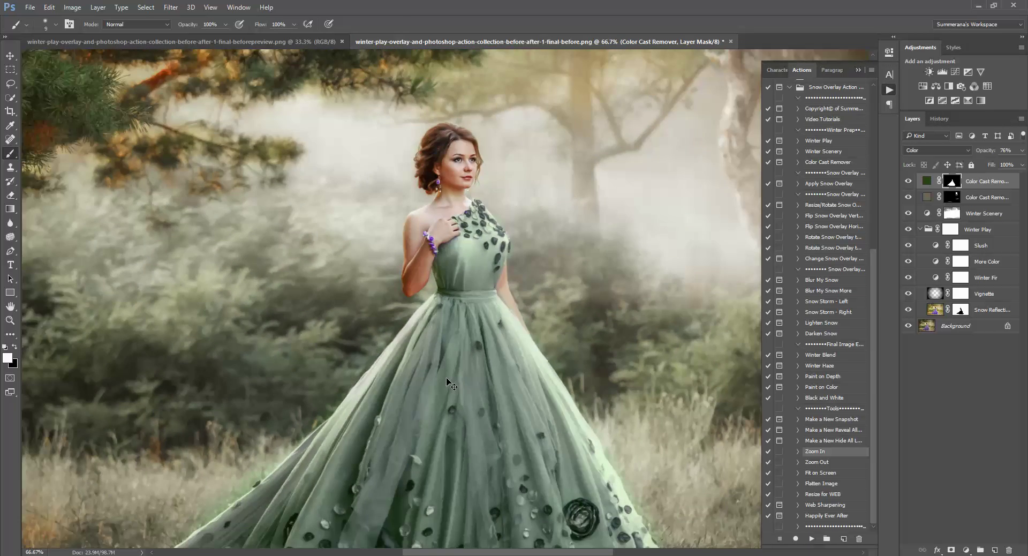
scroll(447, 380, down, 2)
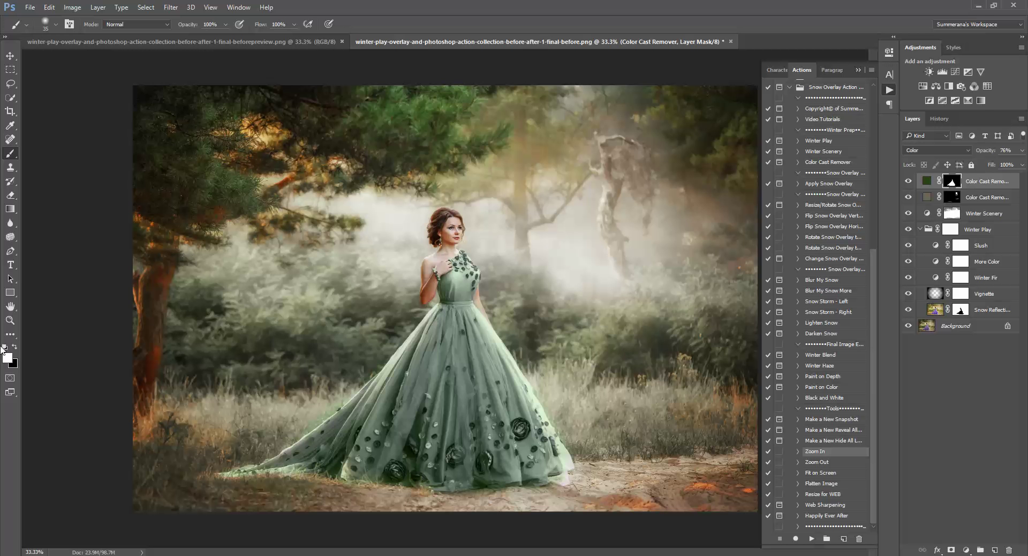
Change the Color Cast Remover fill to darker green 19350b and lower the layer to 74% opacity
click(15, 348)
click(15, 348)
double_click(928, 182)
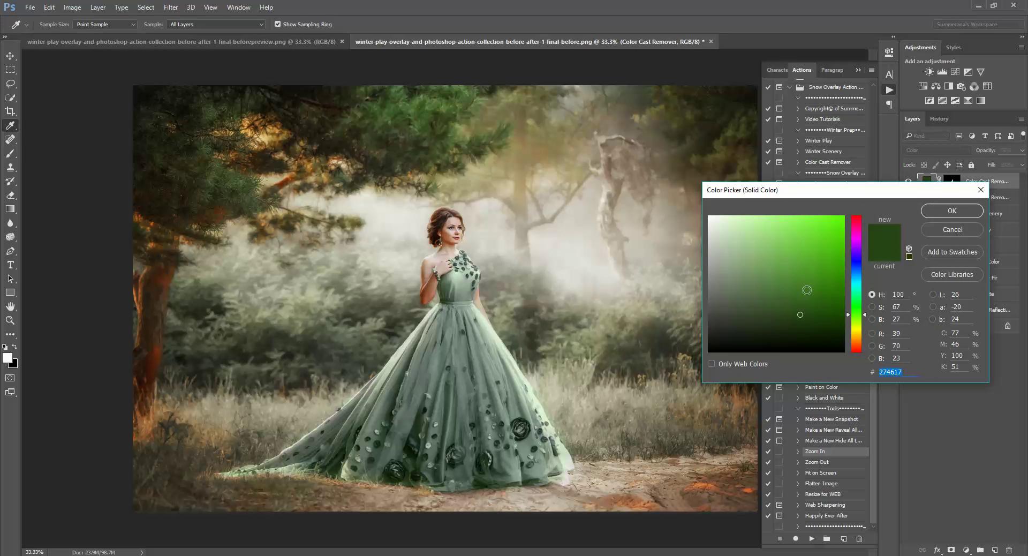
mouse_move(800, 315)
mouse_down()
mouse_move(756, 320)
mouse_move(816, 323)
mouse_up()
click(814, 317)
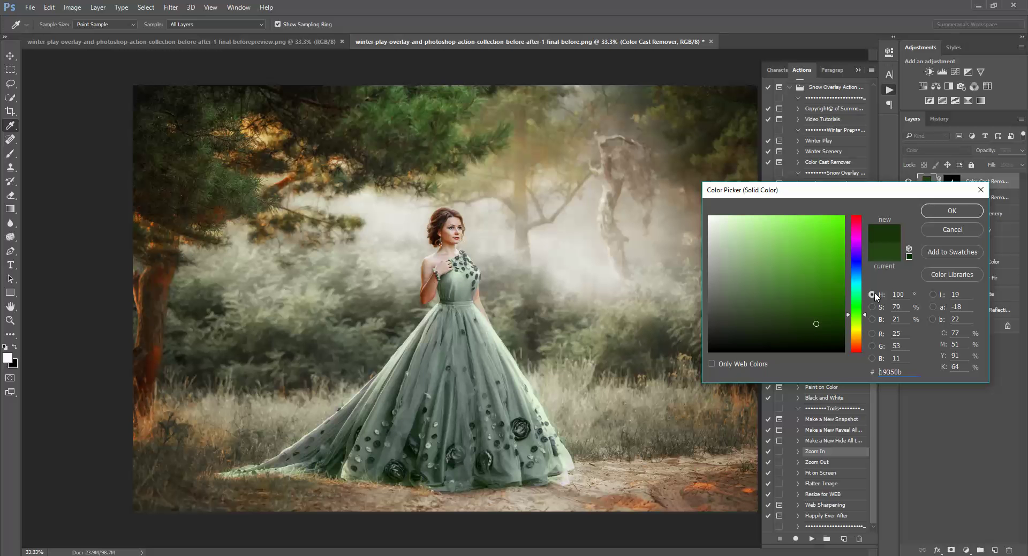
click(953, 211)
drag(1022, 150, 1005, 167)
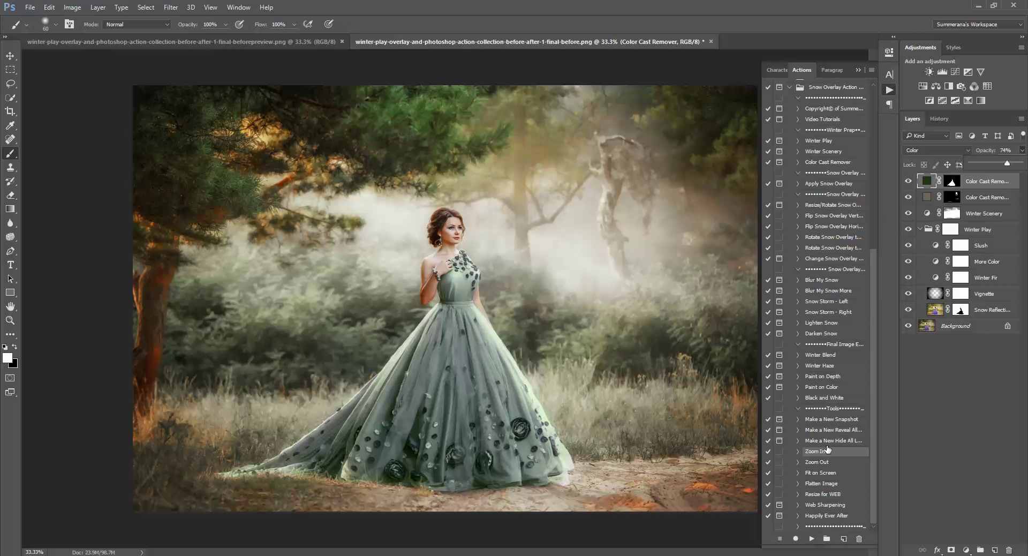
click(828, 186)
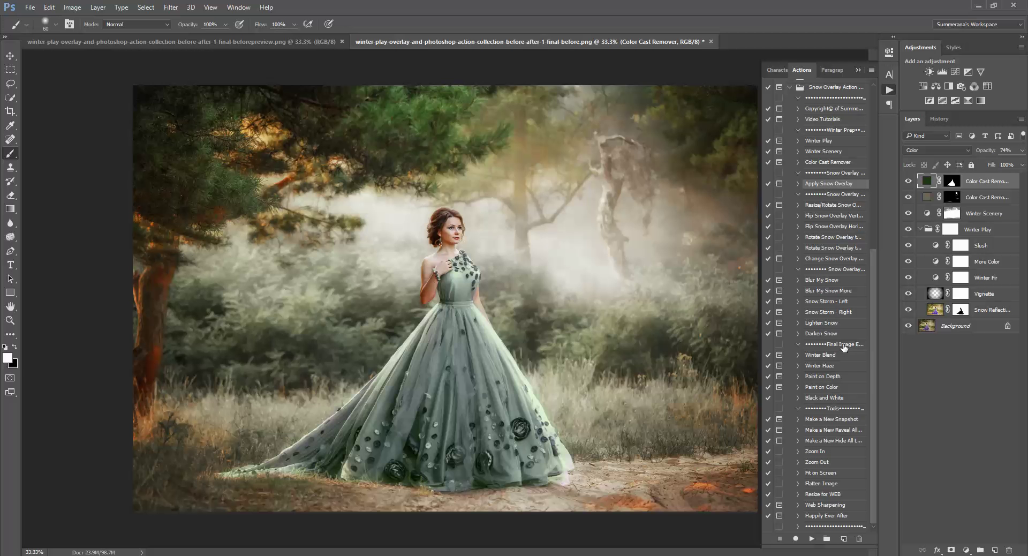
Place Snow Overlay 2 and scale it to cover the whole photo
click(812, 539)
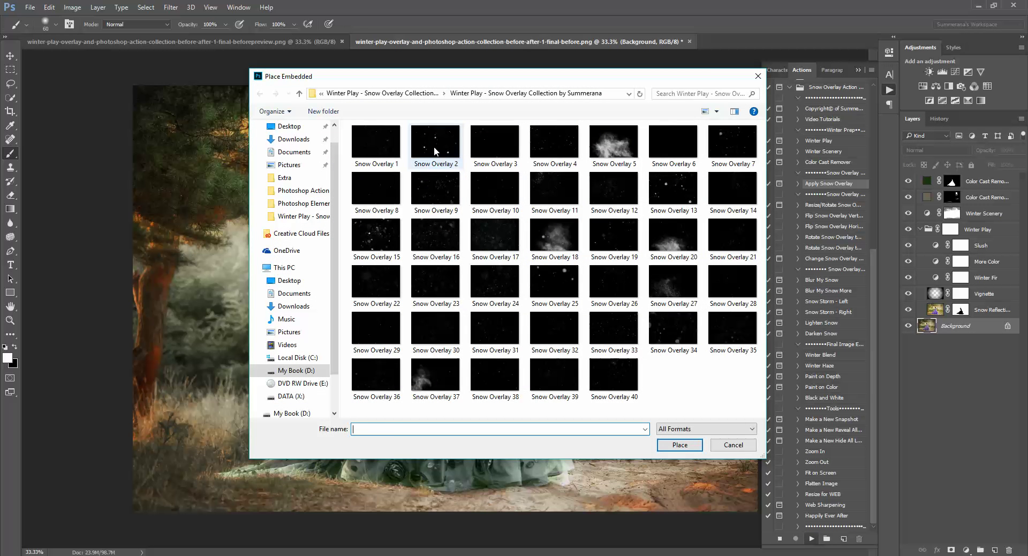
click(435, 144)
click(680, 445)
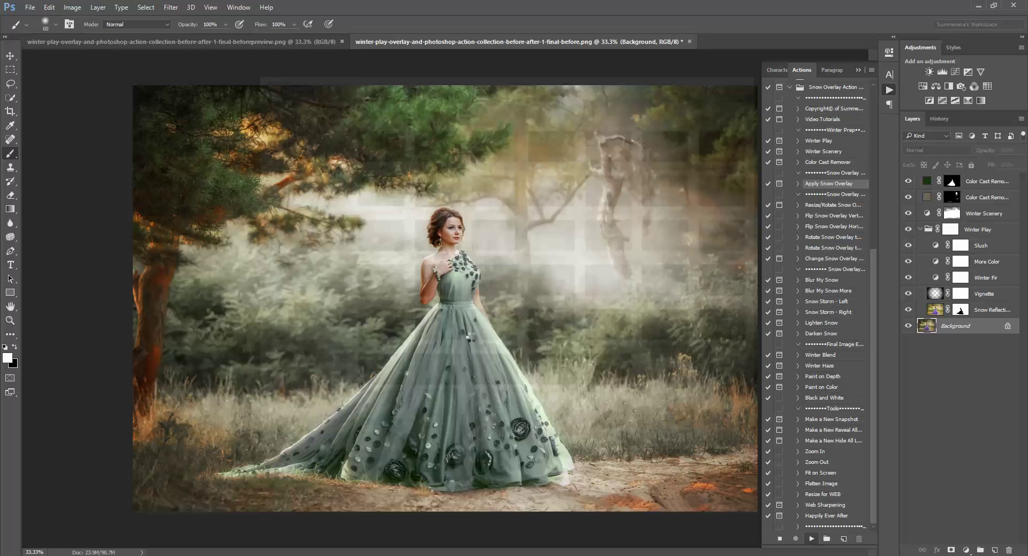
drag(460, 312, 432, 290)
drag(132, 85, 129, 83)
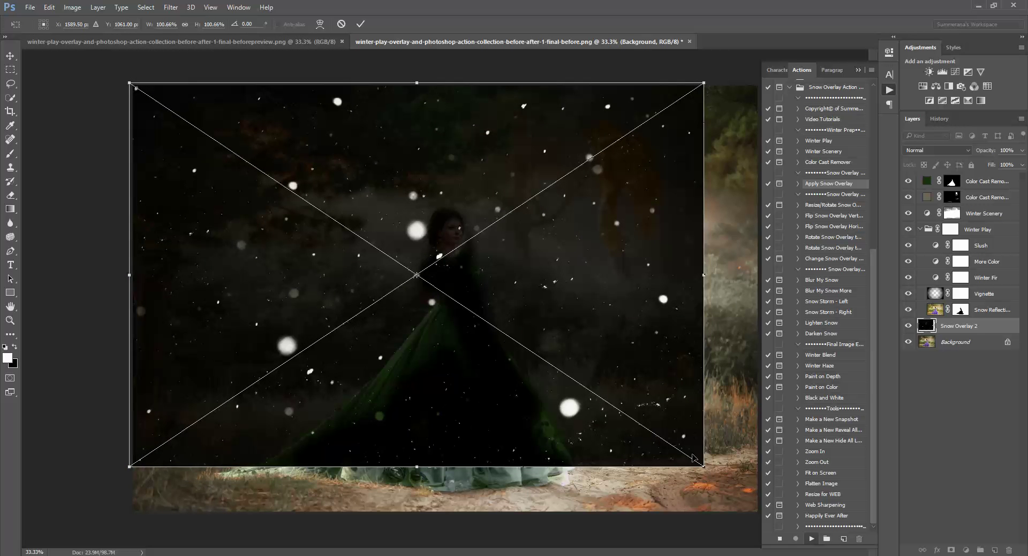
drag(716, 471, 774, 516)
click(360, 24)
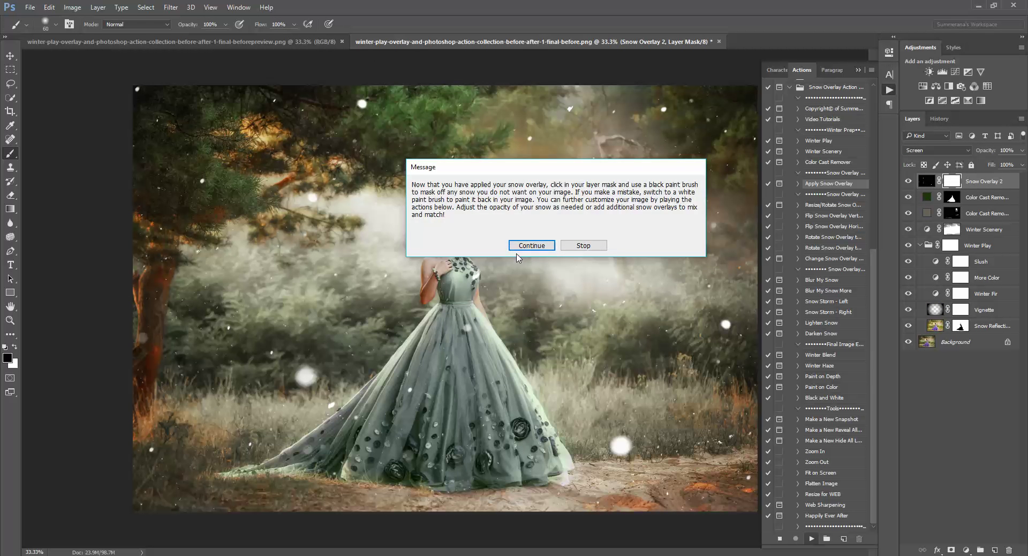
click(578, 245)
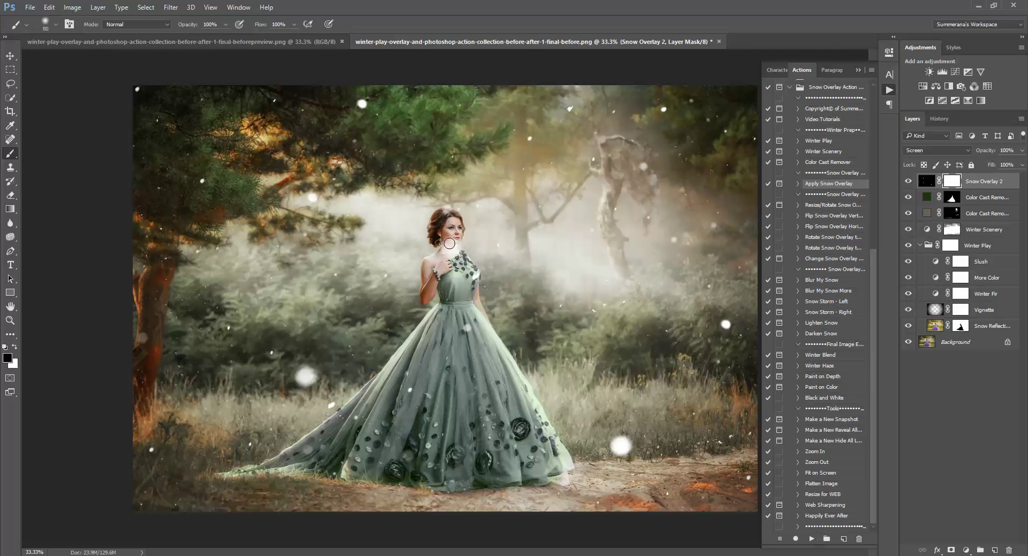
Mask the snow off the woman's face and neck with a larger black brush
key(bracketright)
key(bracketright)
key(bracketright)
key(bracketright)
key(bracketright)
mouse_move(451, 244)
mouse_down()
mouse_move(451, 257)
mouse_move(442, 220)
mouse_move(482, 268)
mouse_move(473, 281)
mouse_up()
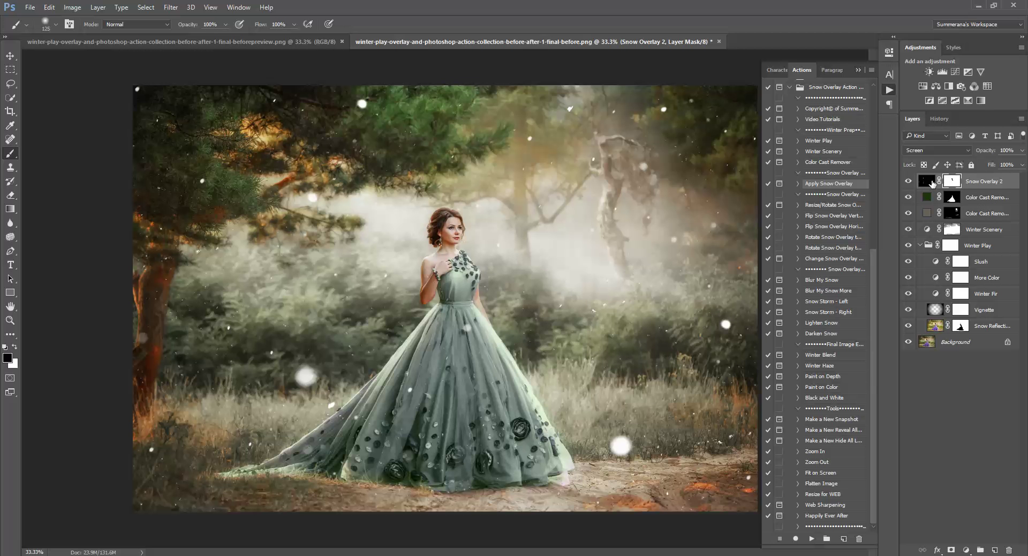
click(828, 208)
click(931, 183)
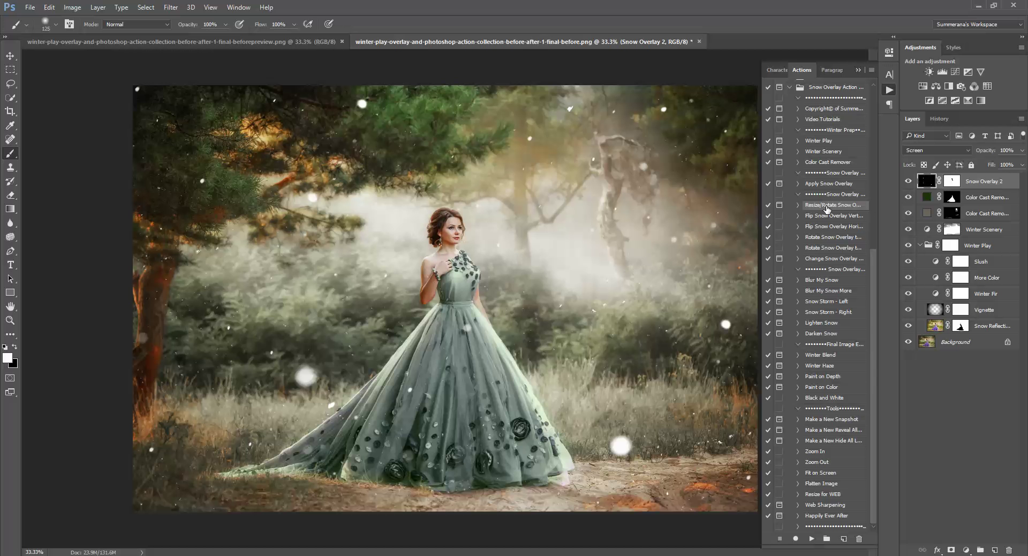
Nudge Snow Overlay 2 slightly right and down with Resize/Rotate, keeping its original size
click(812, 538)
click(490, 213)
click(489, 215)
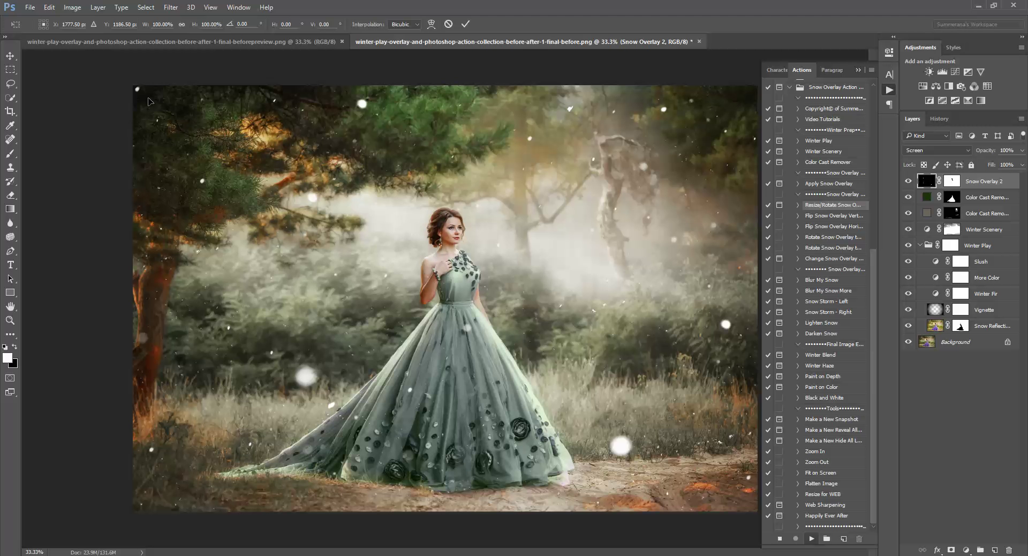
mouse_move(440, 150)
mouse_down()
mouse_move(420, 154)
mouse_move(424, 143)
mouse_move(443, 152)
mouse_up()
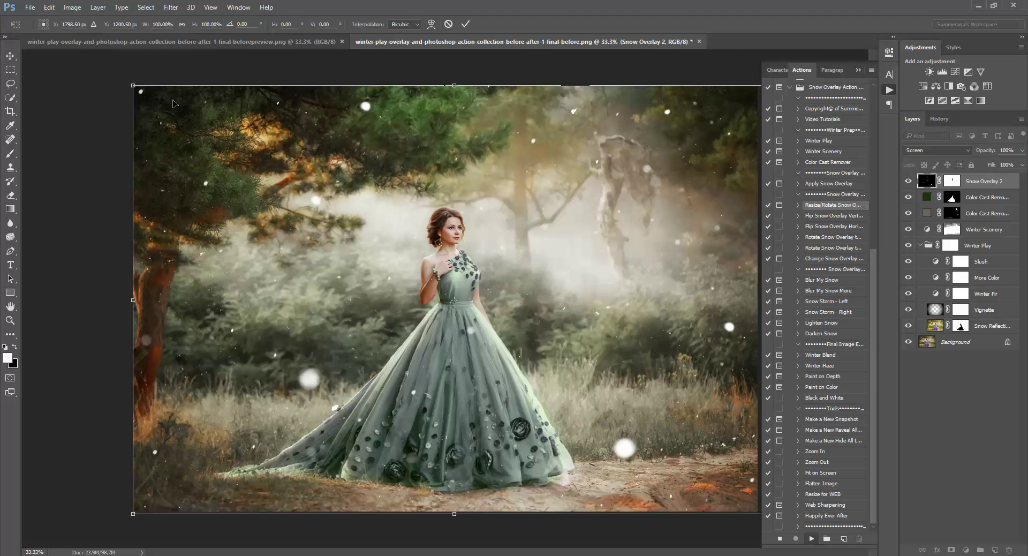
drag(126, 85, 126, 81)
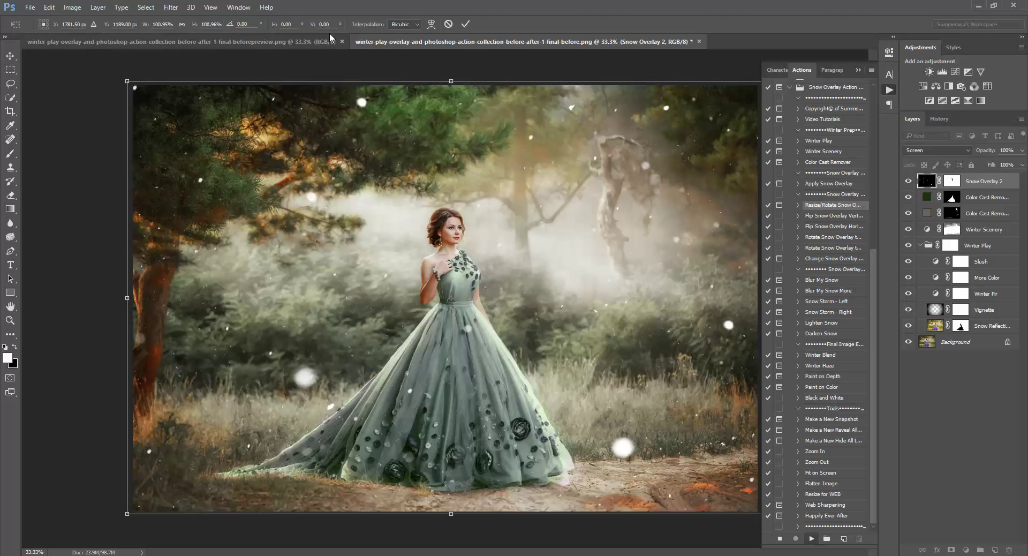
click(181, 25)
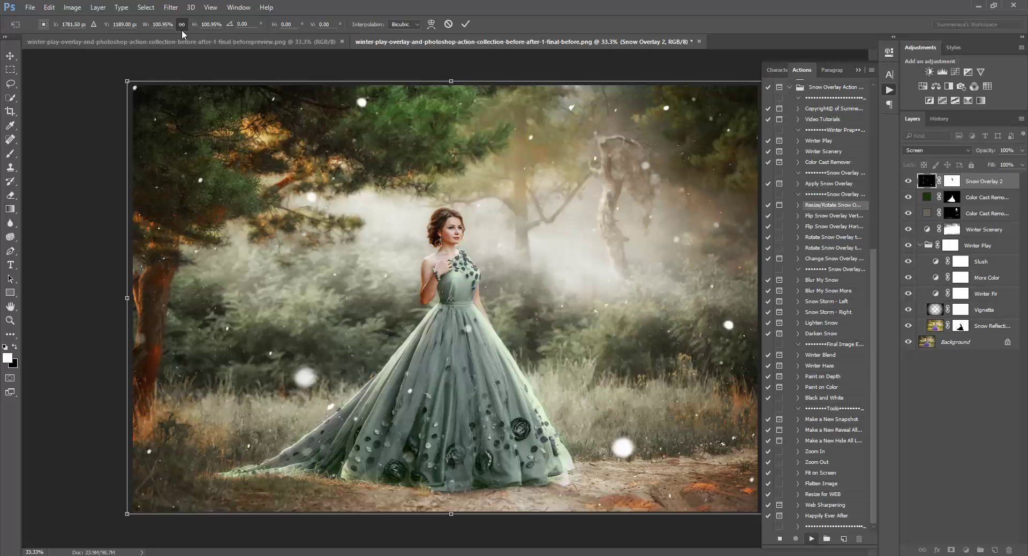
drag(114, 74, 132, 82)
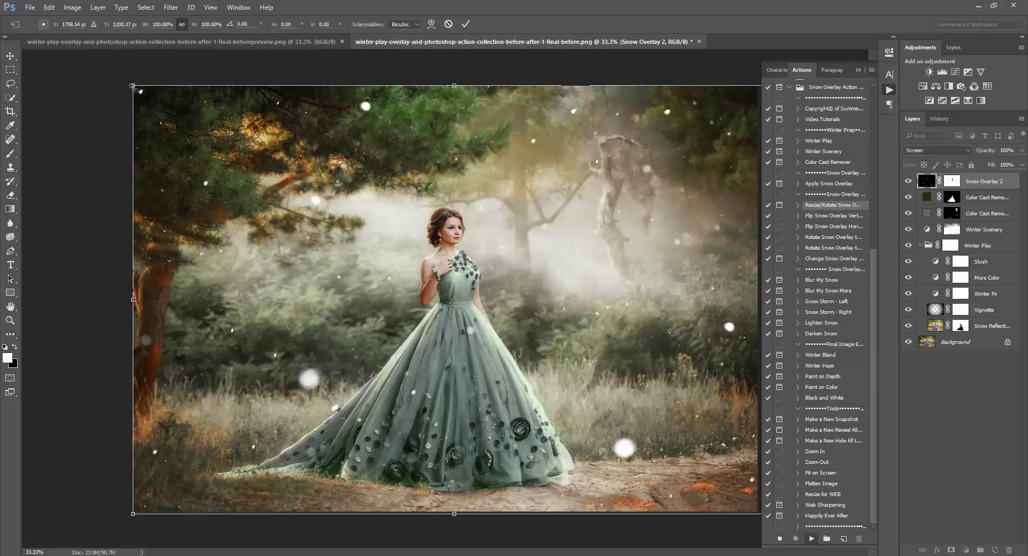
click(465, 25)
click(834, 215)
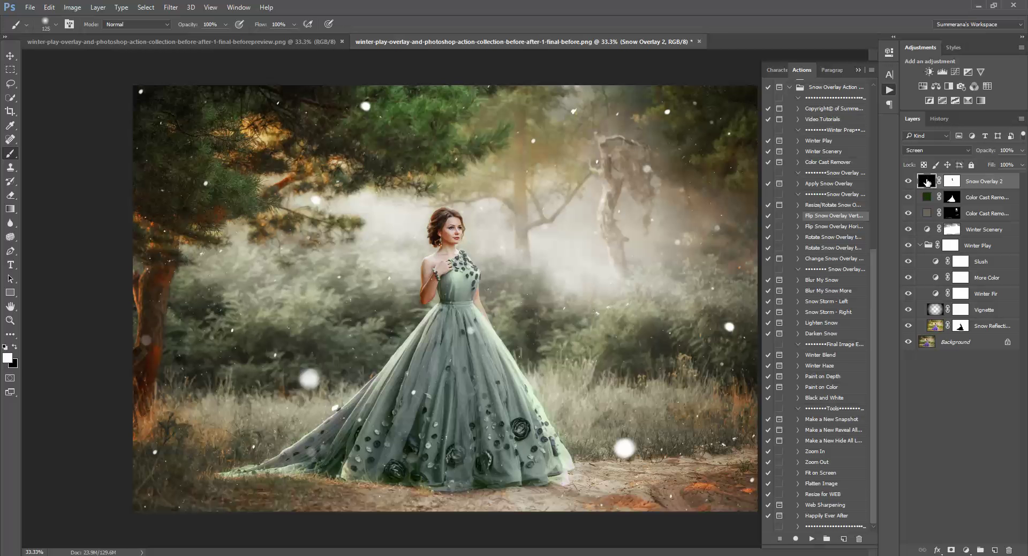
Flip the overlay vertically and horizontally, then flip both back to the original orientation
click(956, 182)
click(929, 185)
click(812, 538)
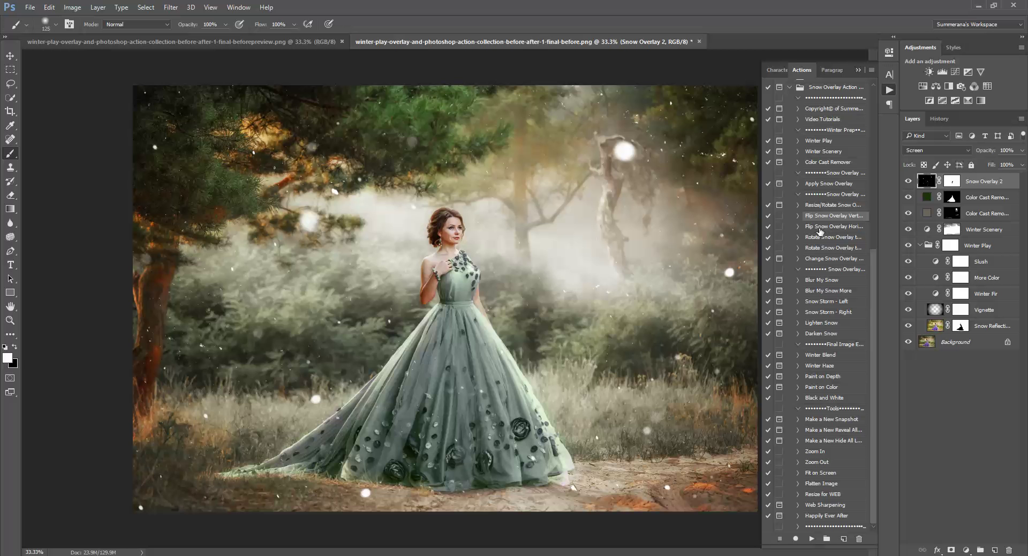
click(820, 231)
click(812, 538)
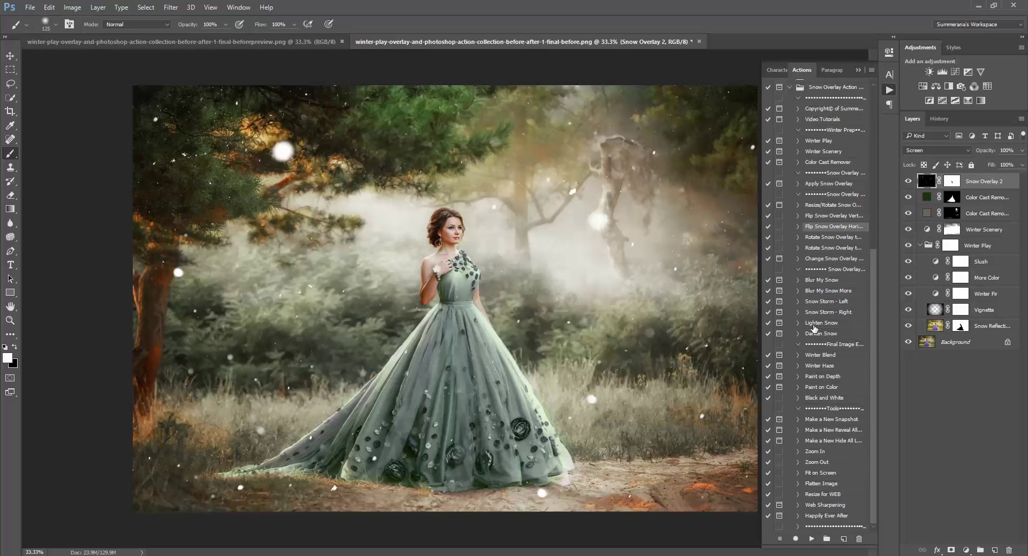
click(812, 539)
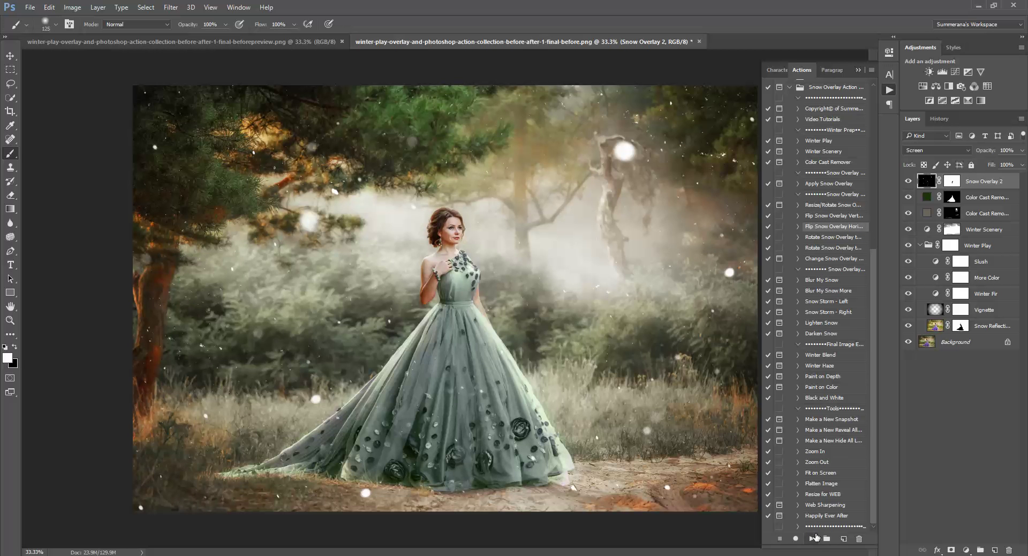
click(828, 217)
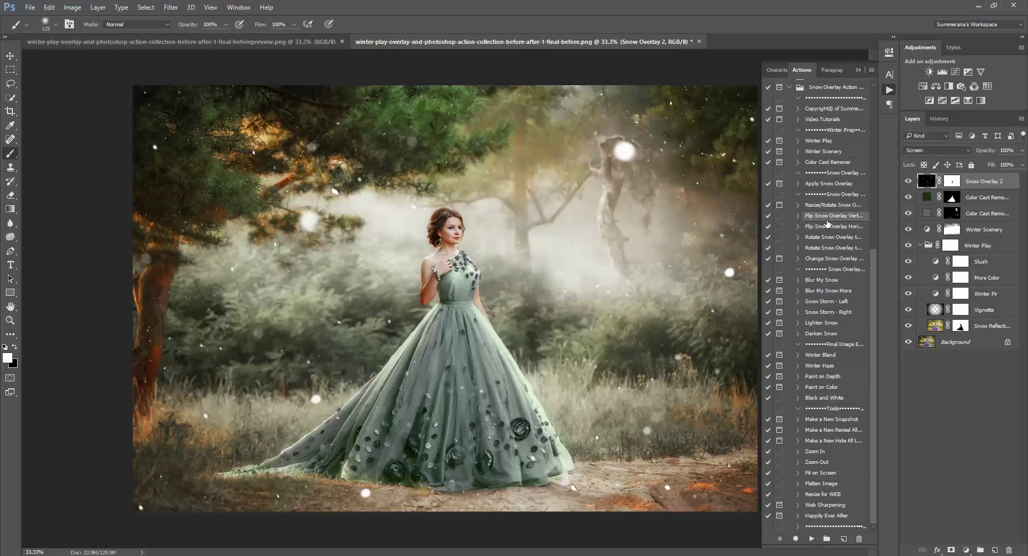
click(812, 538)
Pull Snow Overlay 2's bottom-left corner outward, skewing it to about 107.5% width
click(831, 259)
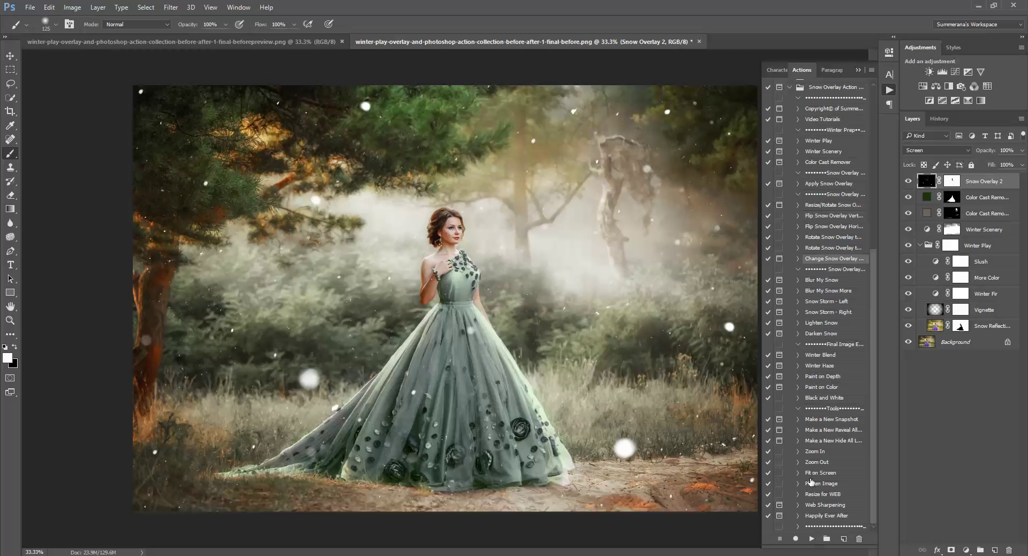
click(812, 539)
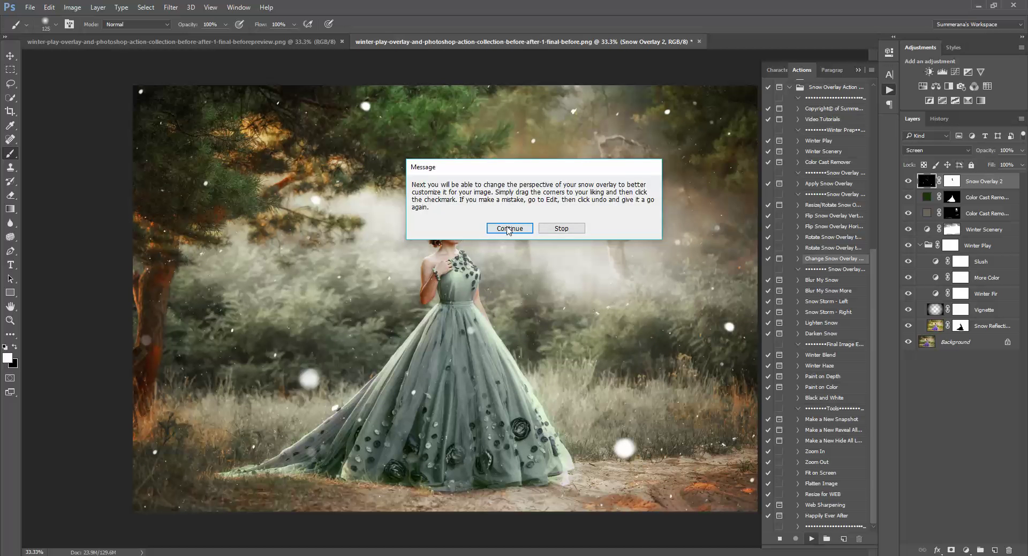
click(509, 228)
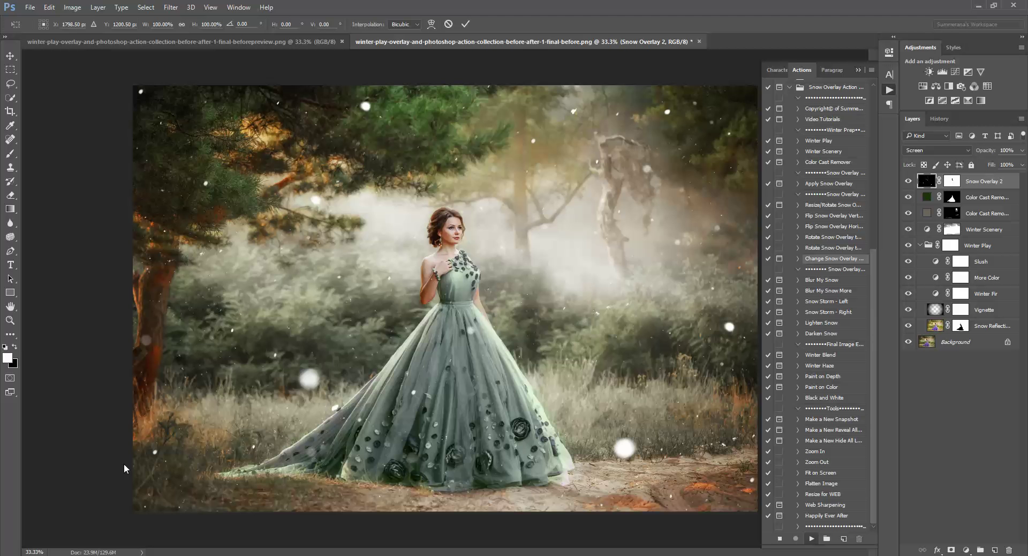
drag(141, 496, 110, 504)
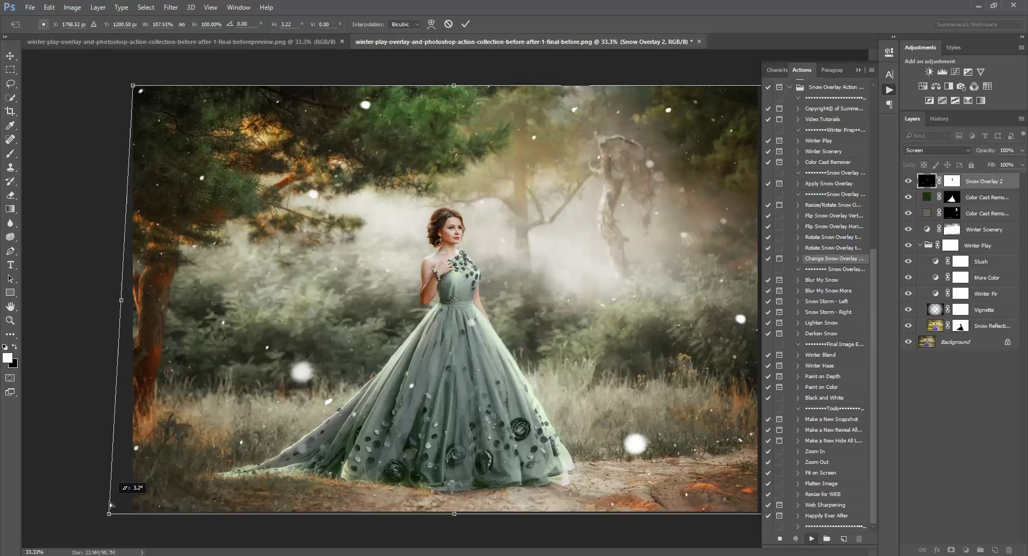
click(465, 23)
click(827, 282)
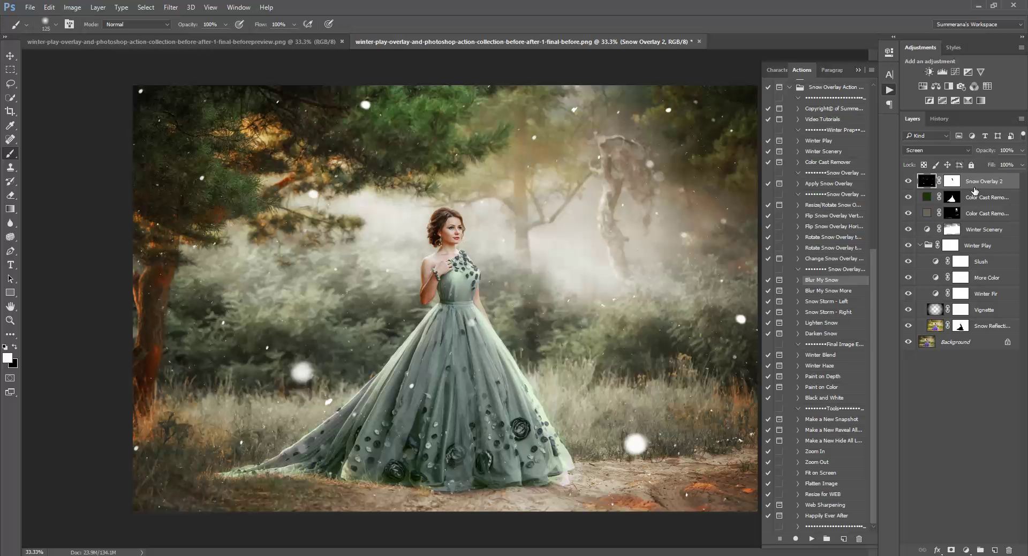
Place Snow Overlay 13 as a second snow layer, enlarged about 113% and flipped horizontally
click(820, 184)
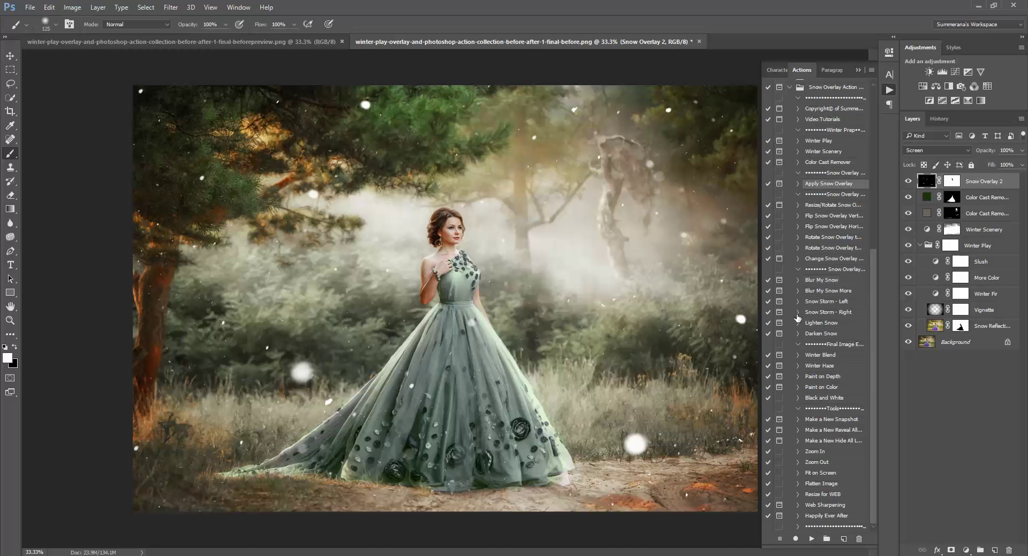
click(811, 539)
click(501, 223)
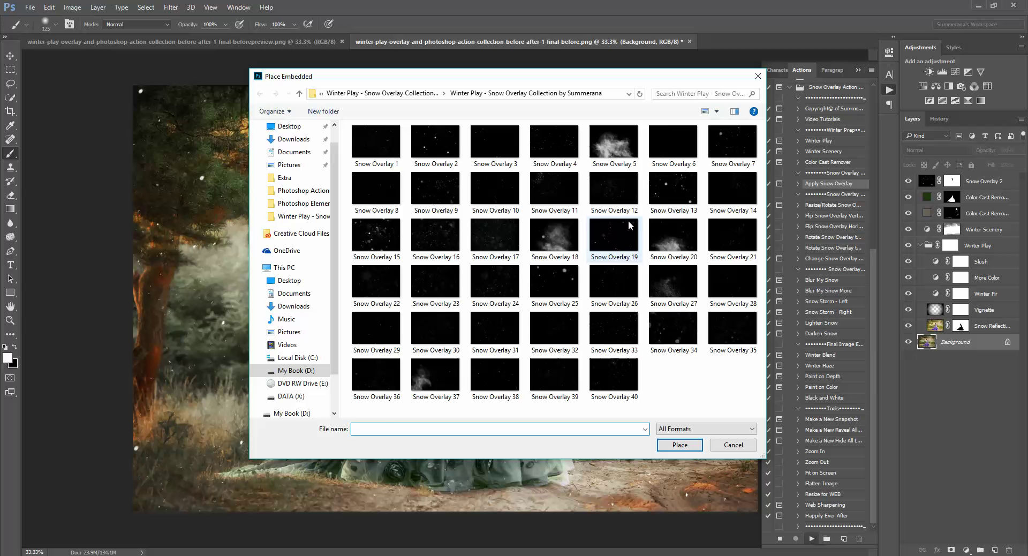
click(672, 332)
click(680, 445)
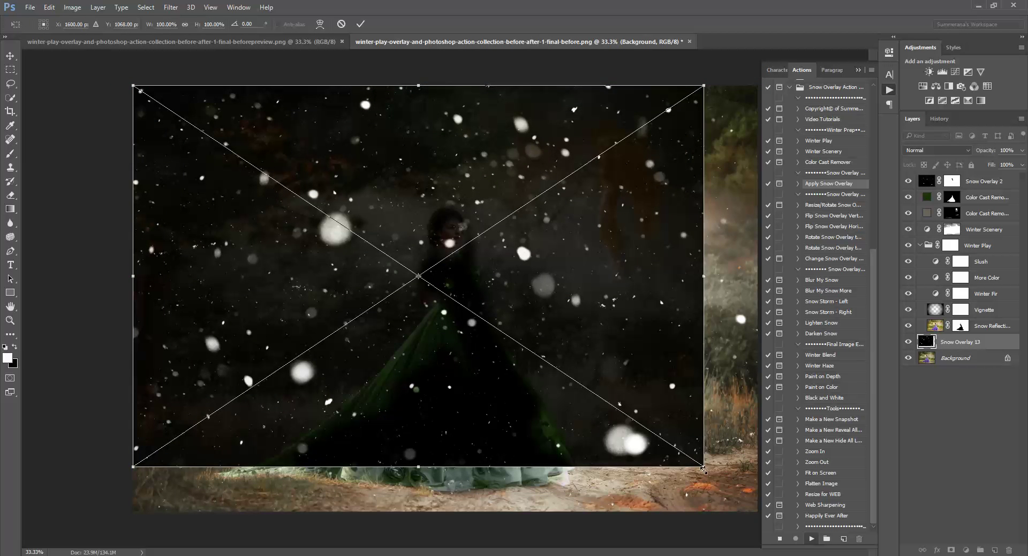
drag(703, 470, 777, 516)
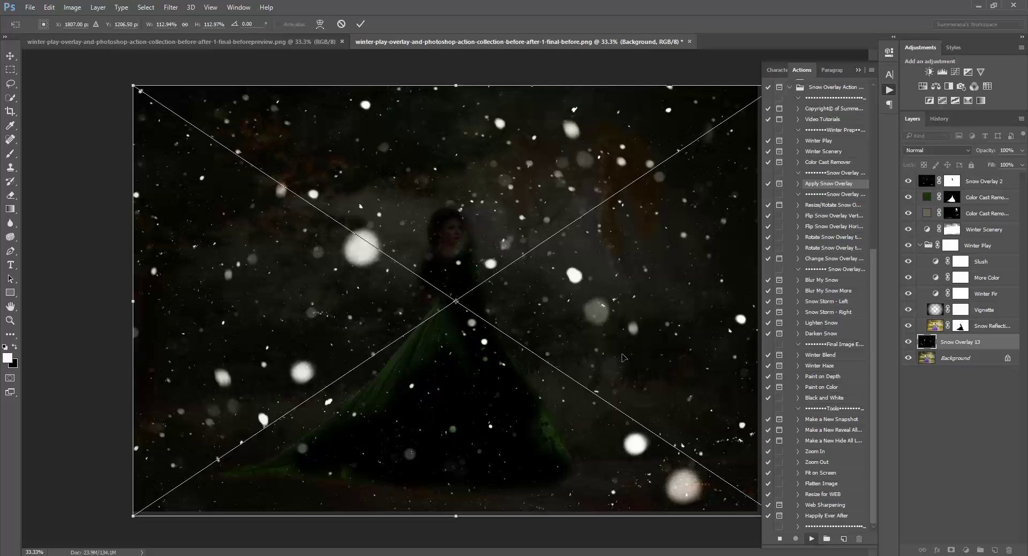
right_click(557, 309)
click(587, 457)
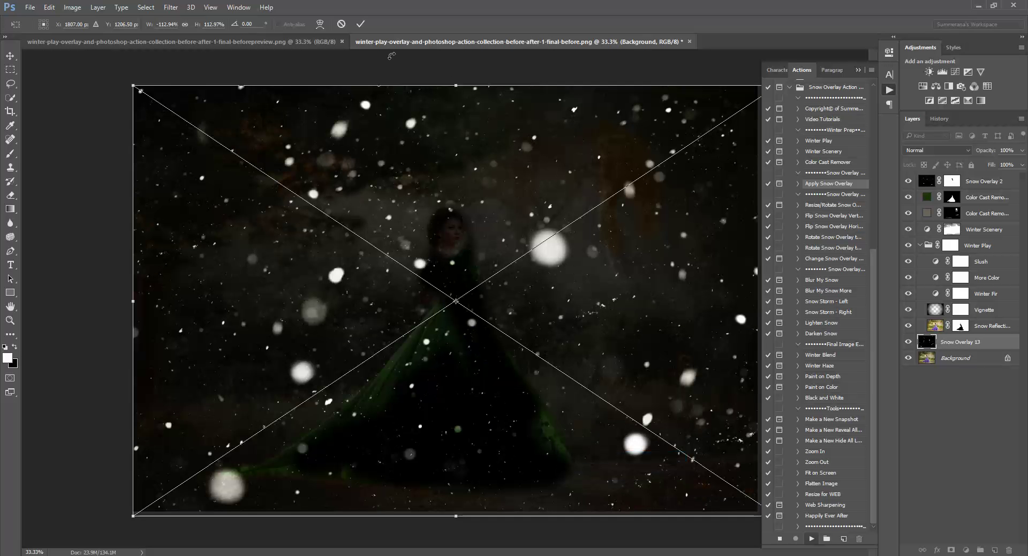
click(361, 25)
click(530, 241)
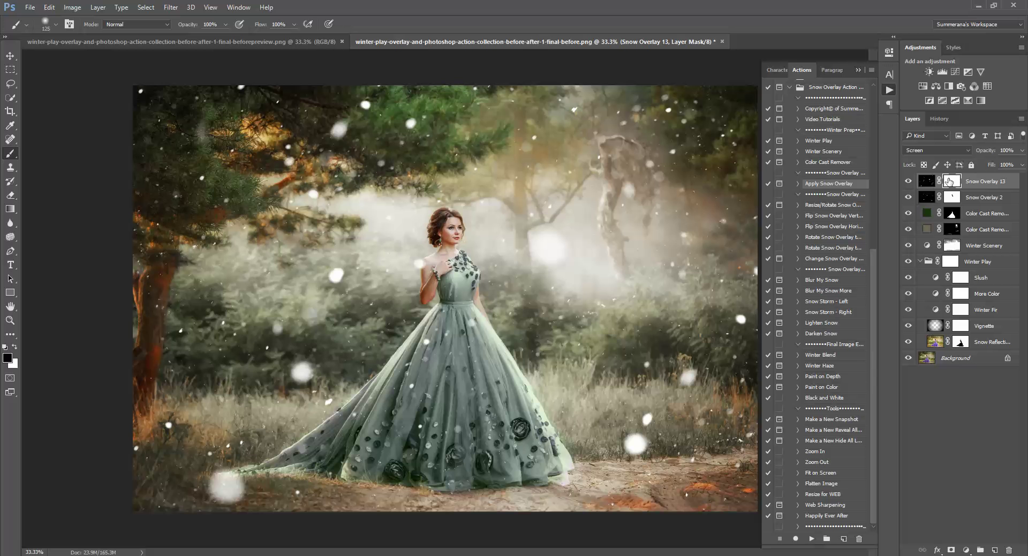
Blur the Snow Overlay 2 snowflakes with the Blur My Snow action
click(923, 198)
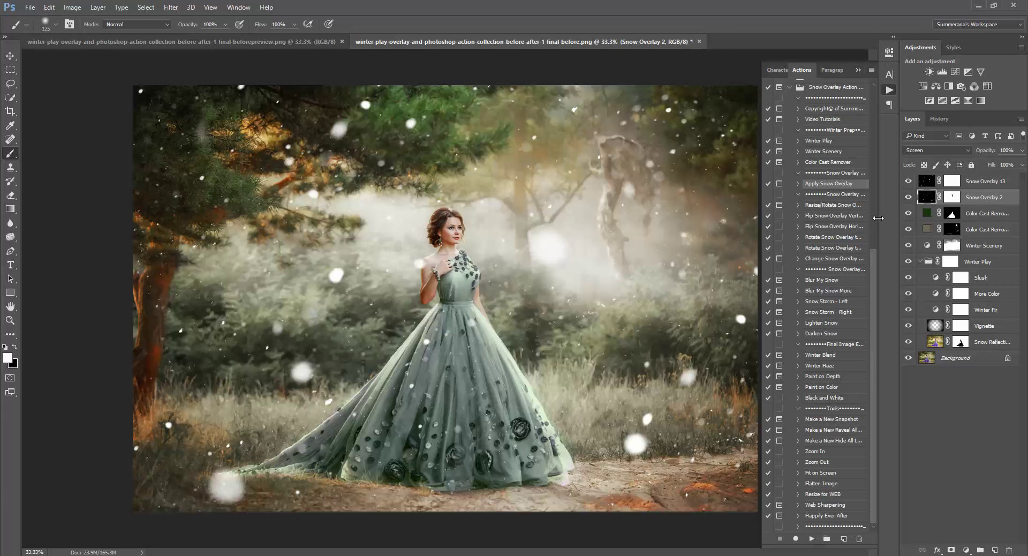
click(822, 279)
click(812, 539)
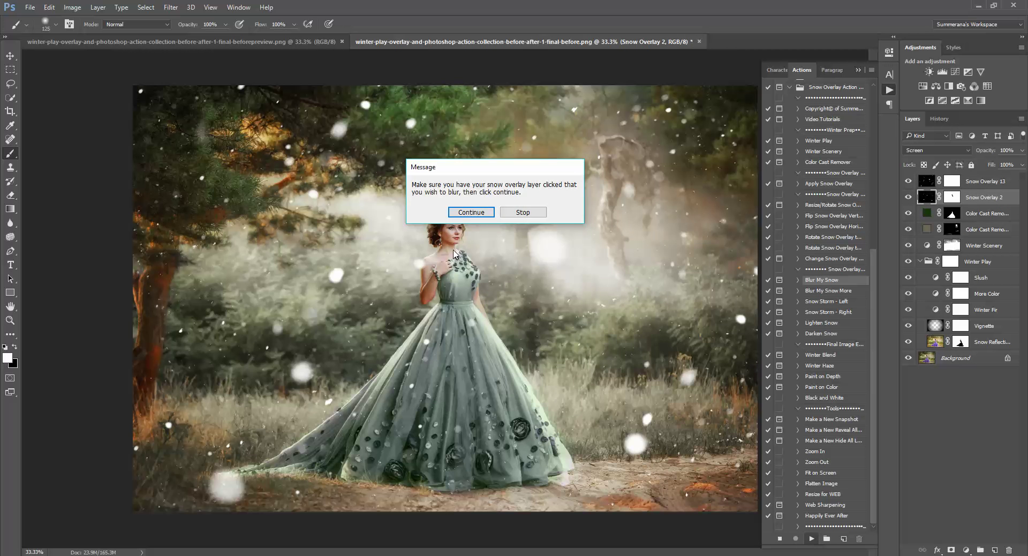
click(465, 215)
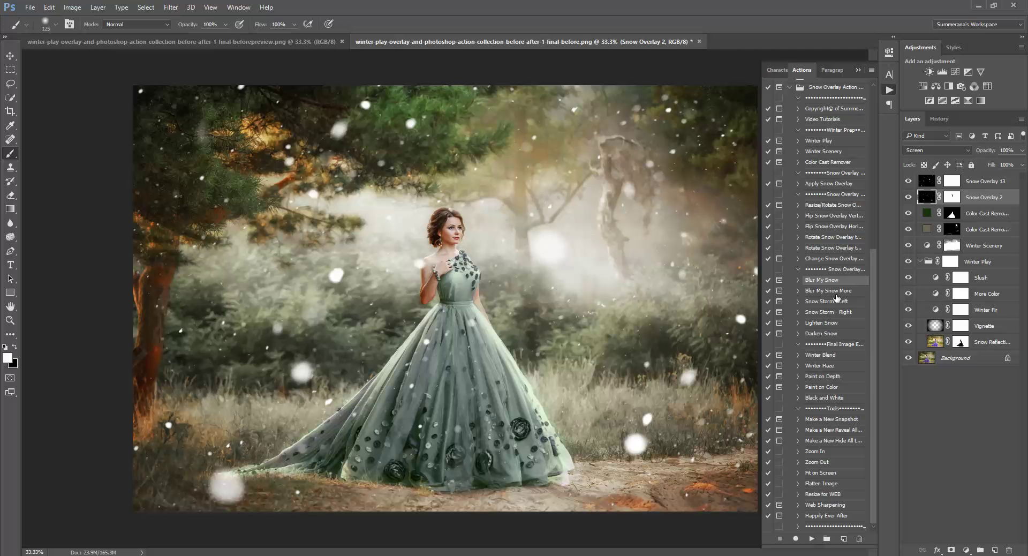
click(824, 291)
Try Snow Storm - Left on Snow Overlay 13, then undo its motion blur
click(927, 182)
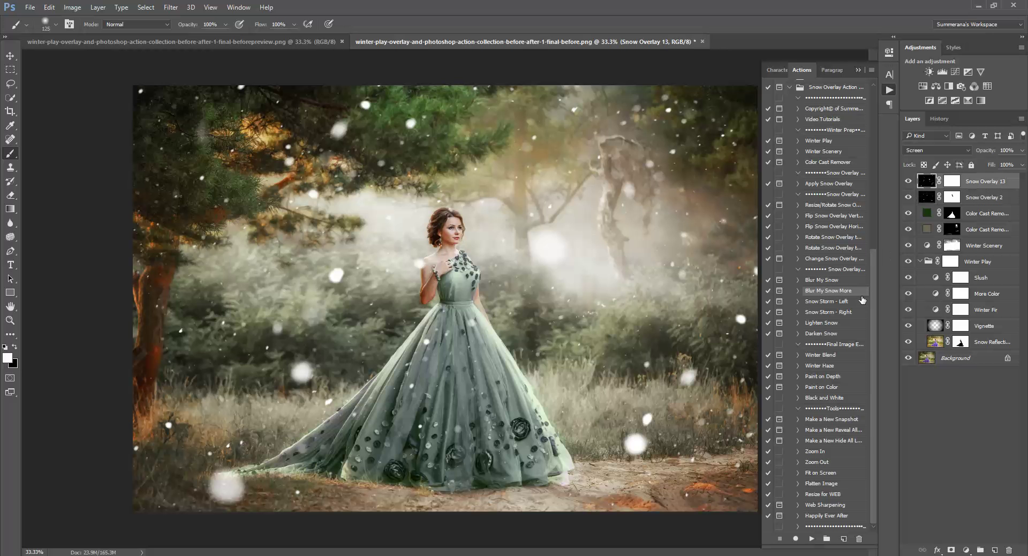
click(832, 315)
click(832, 302)
click(812, 539)
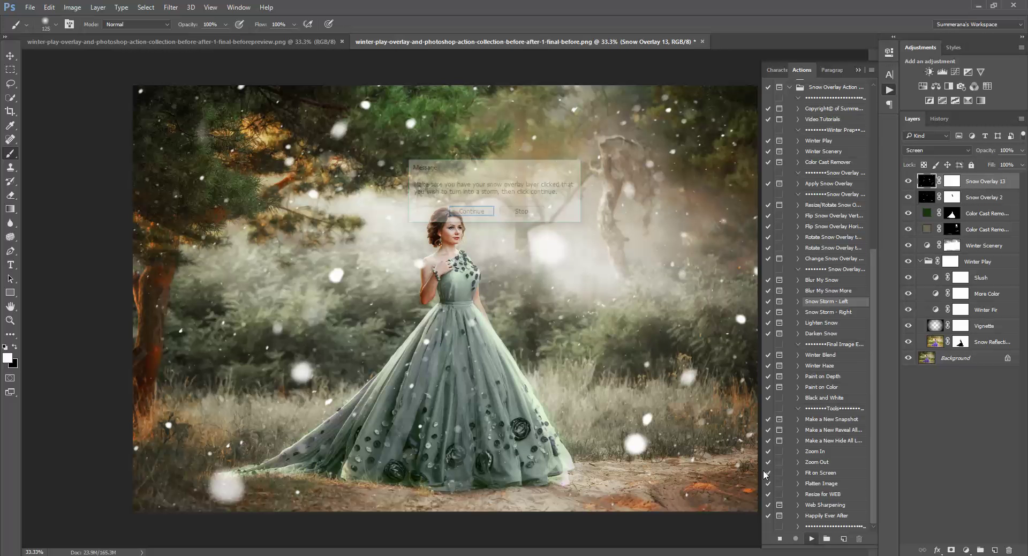
click(471, 213)
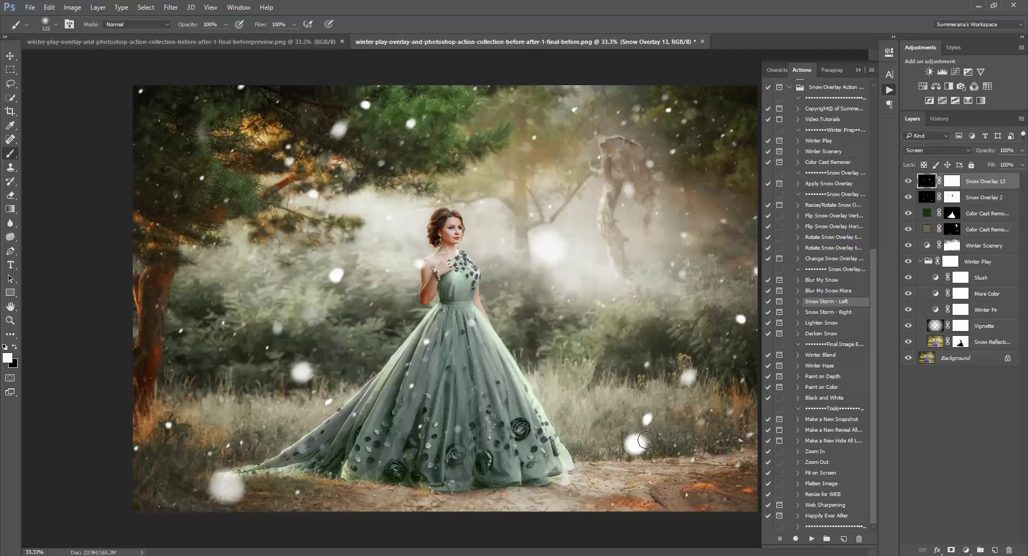
key(alt+e)
key(Return)
Add a Lighten Snow layer and adjust its opacity to brighten the snowfall
click(823, 323)
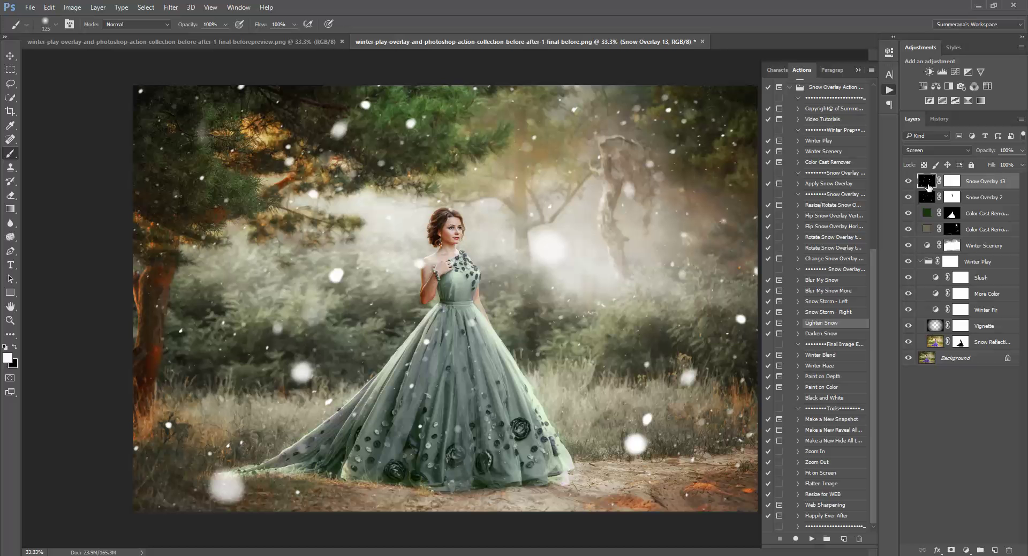
click(812, 538)
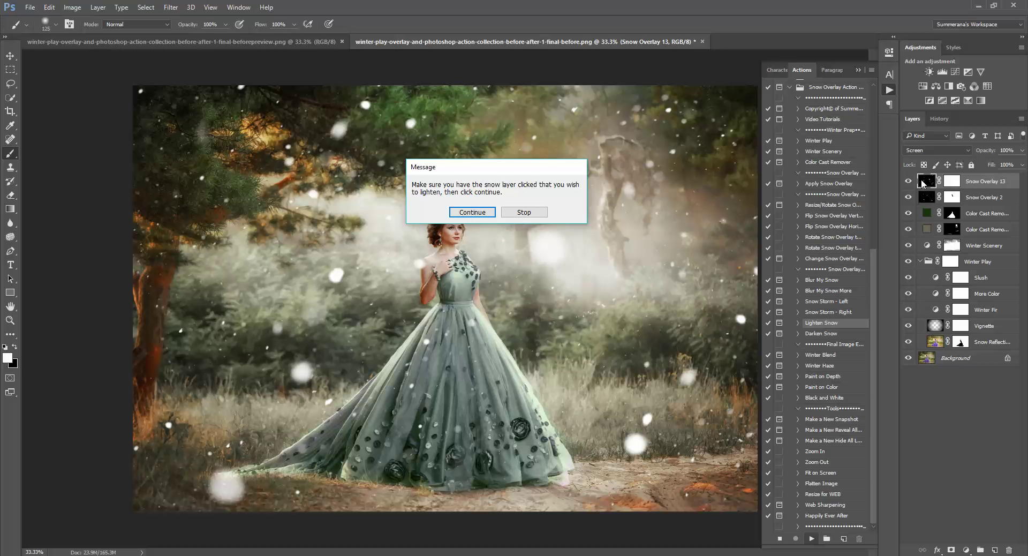
click(471, 213)
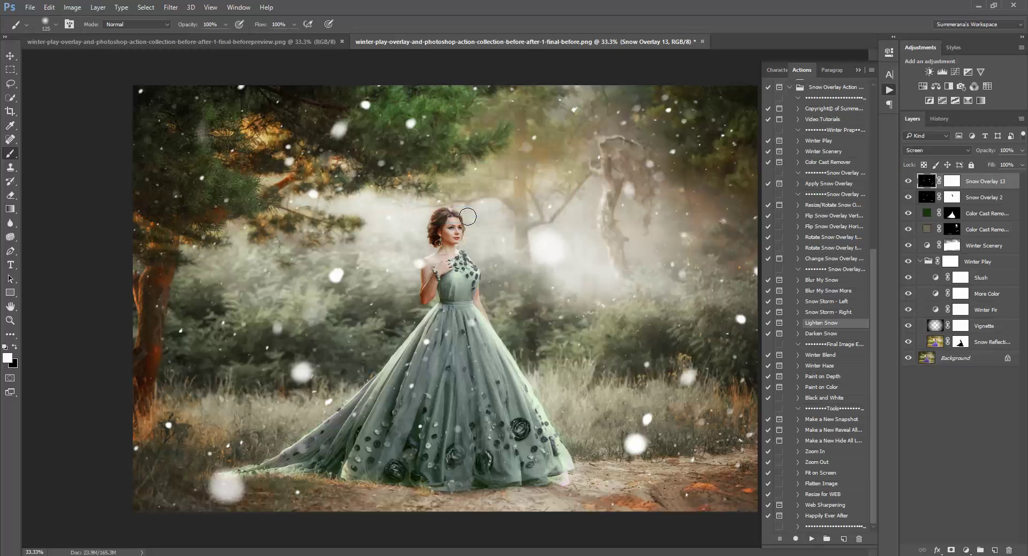
click(1022, 150)
drag(984, 164, 1020, 164)
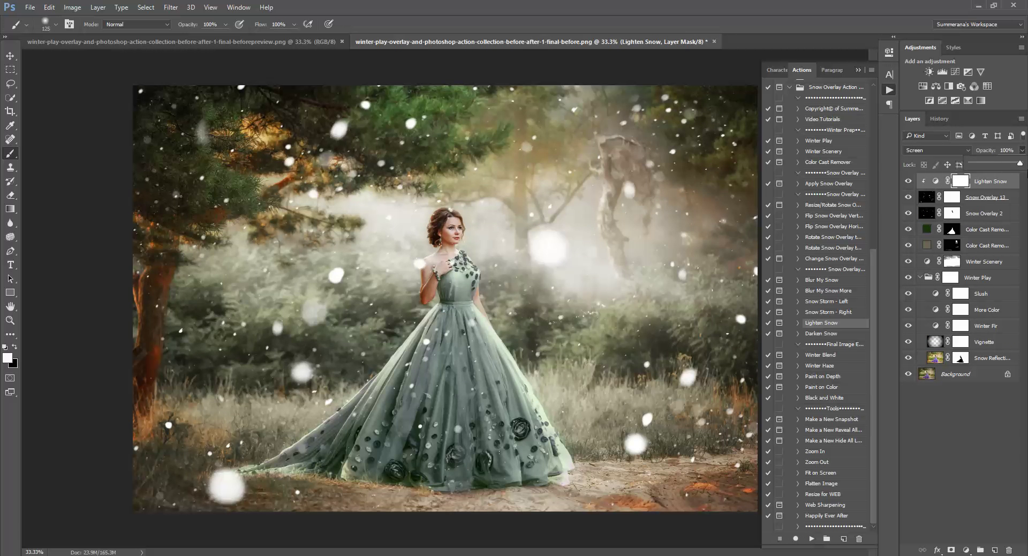
mouse_move(971, 163)
mouse_down()
mouse_move(1012, 167)
mouse_move(988, 164)
mouse_up()
click(938, 206)
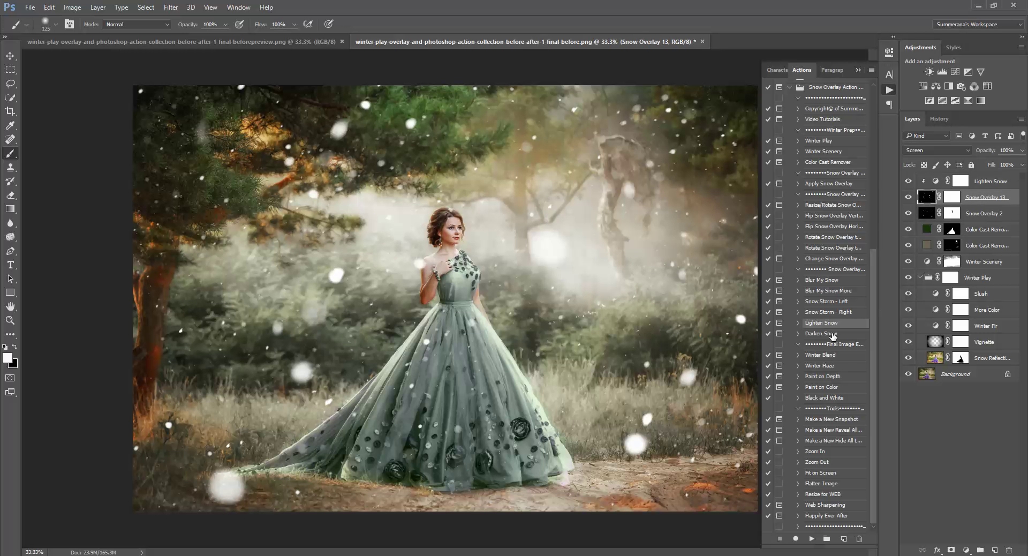
Add the Winter Blend group and preview Wintertide at raised opacity before hiding it
click(812, 538)
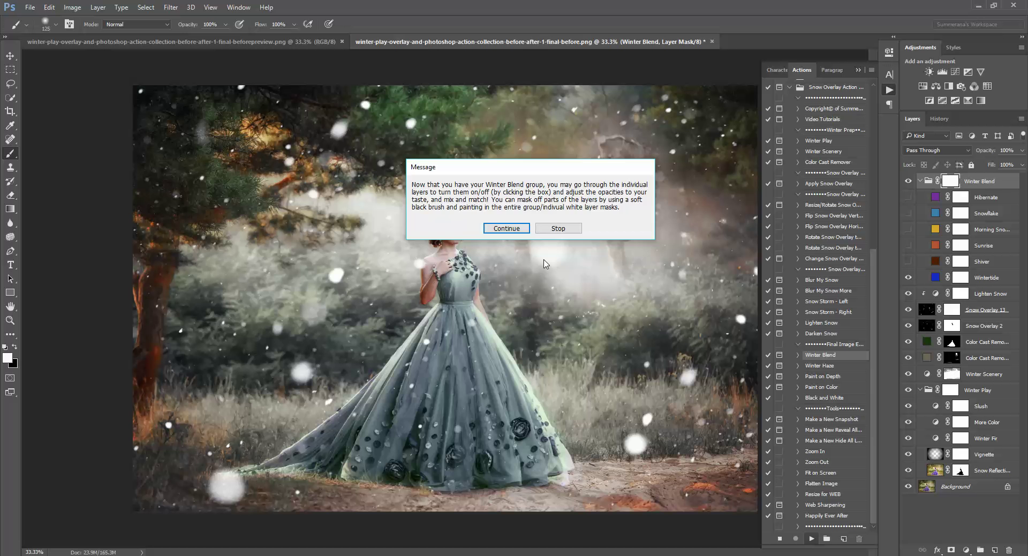
click(507, 227)
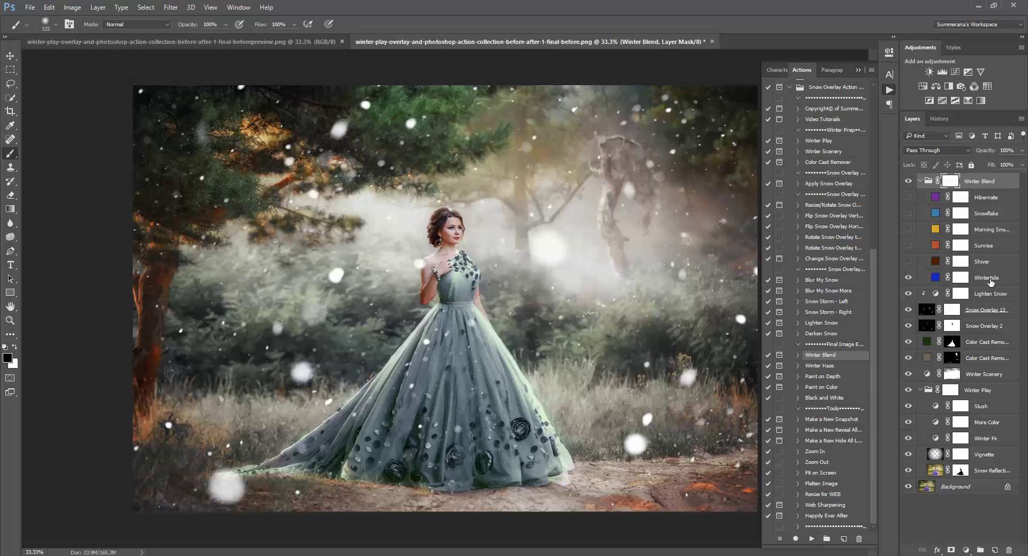
click(909, 277)
click(980, 278)
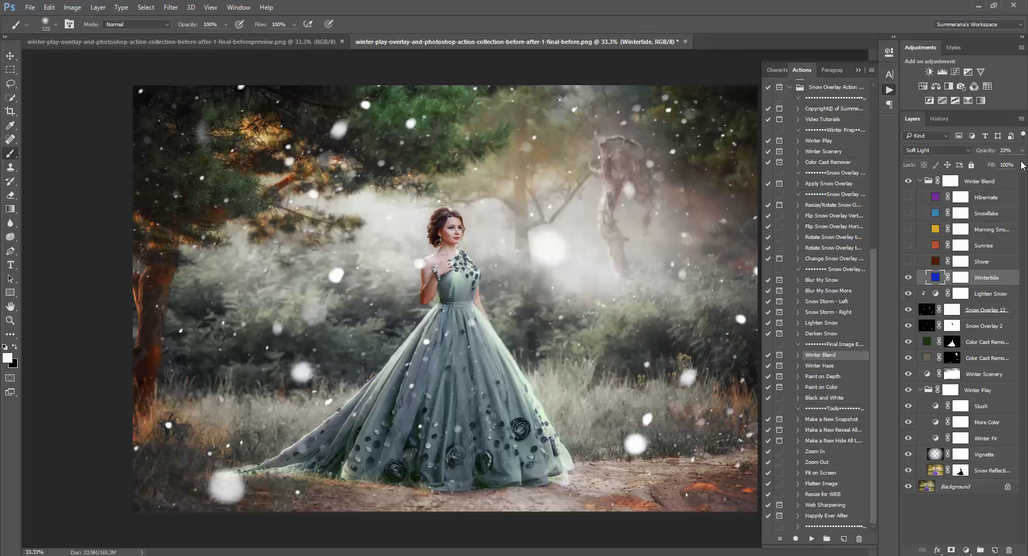
click(1022, 151)
drag(974, 168, 972, 165)
click(909, 277)
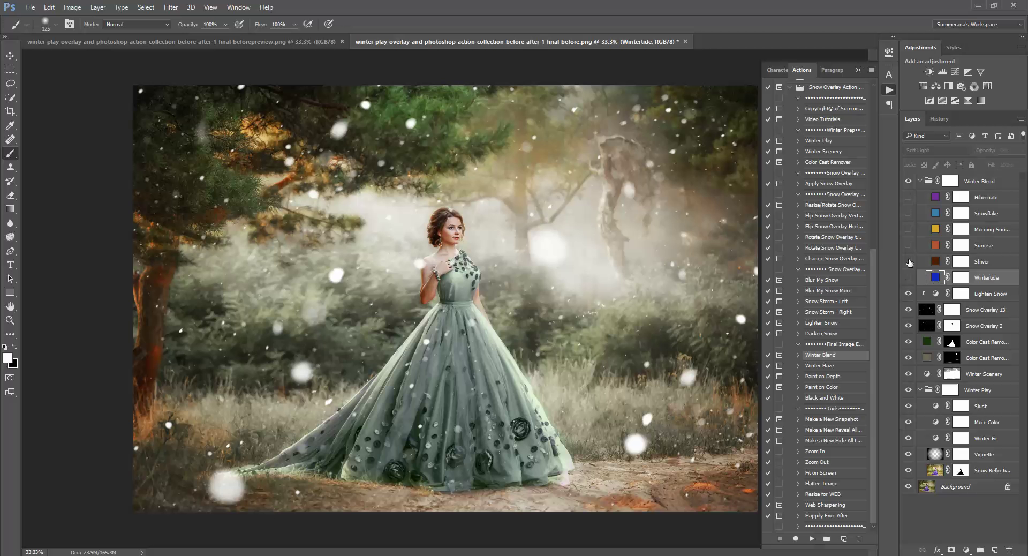
Preview the Hibernate and Shiver colour gradings, switching each off again
click(908, 197)
click(908, 198)
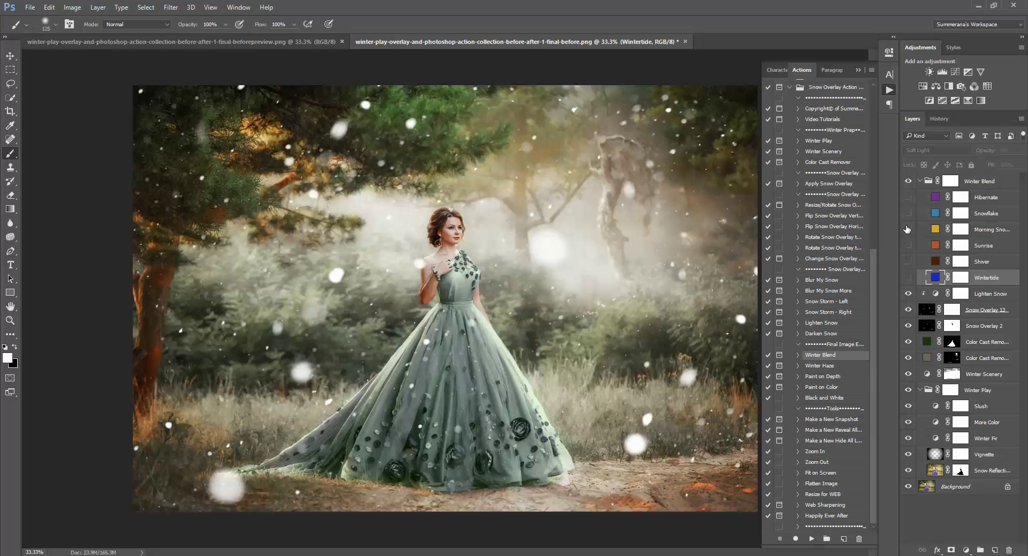
click(909, 260)
click(909, 261)
Add a faint Winter Haze layer at the top of the stack
click(820, 366)
click(812, 538)
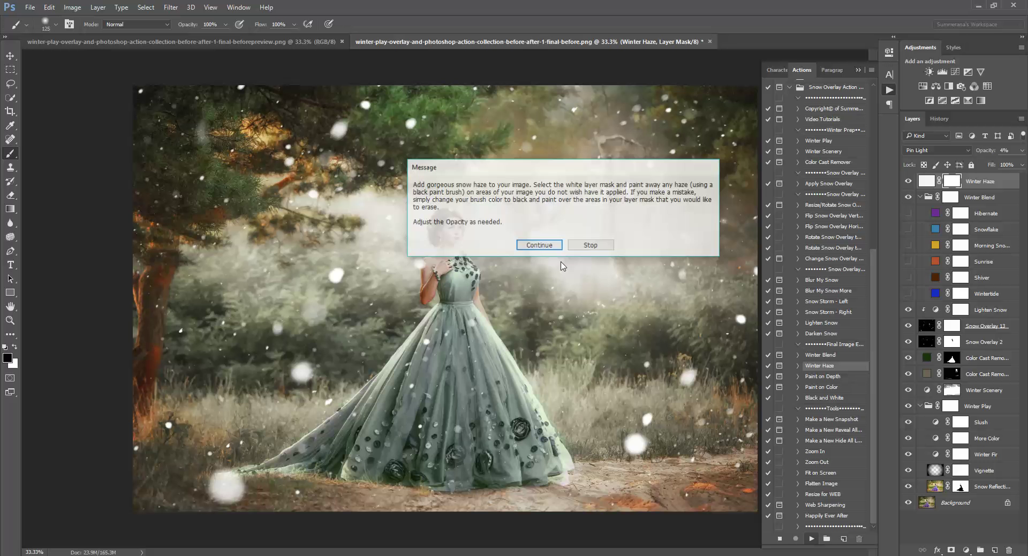
click(531, 244)
click(1023, 150)
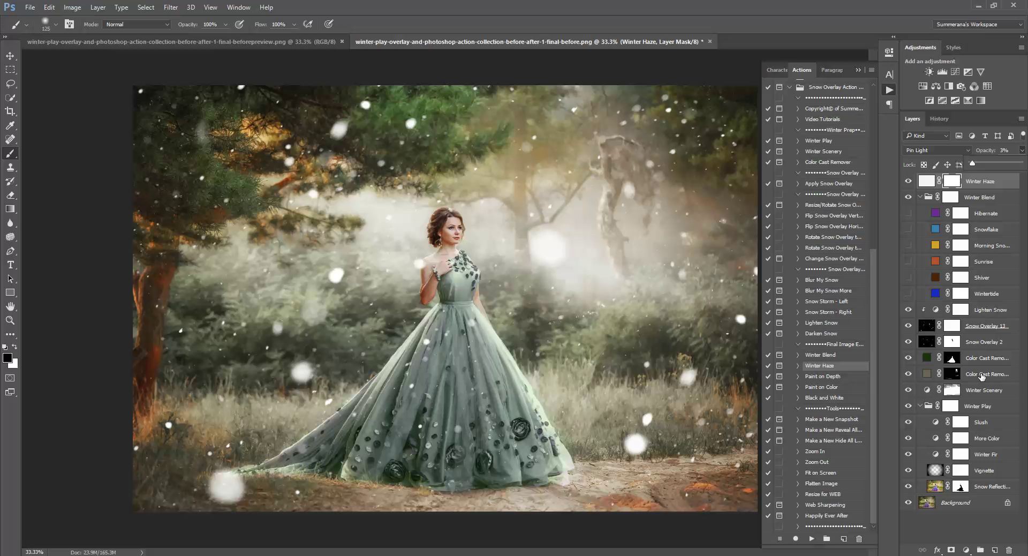
Raise the Winter Fir layer's opacity to about 66%, then select More Color
click(981, 423)
click(985, 439)
click(985, 454)
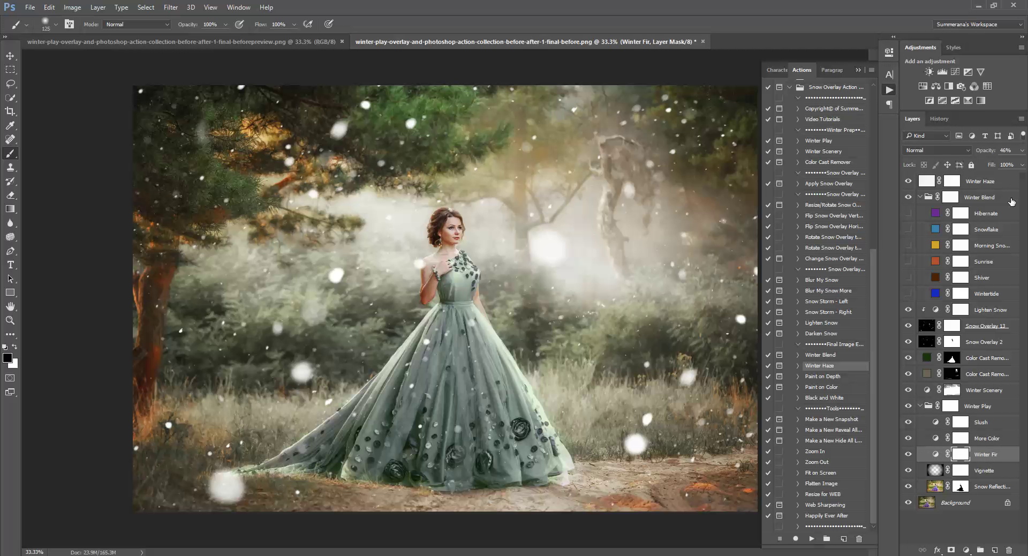
click(1022, 150)
drag(994, 163, 1001, 166)
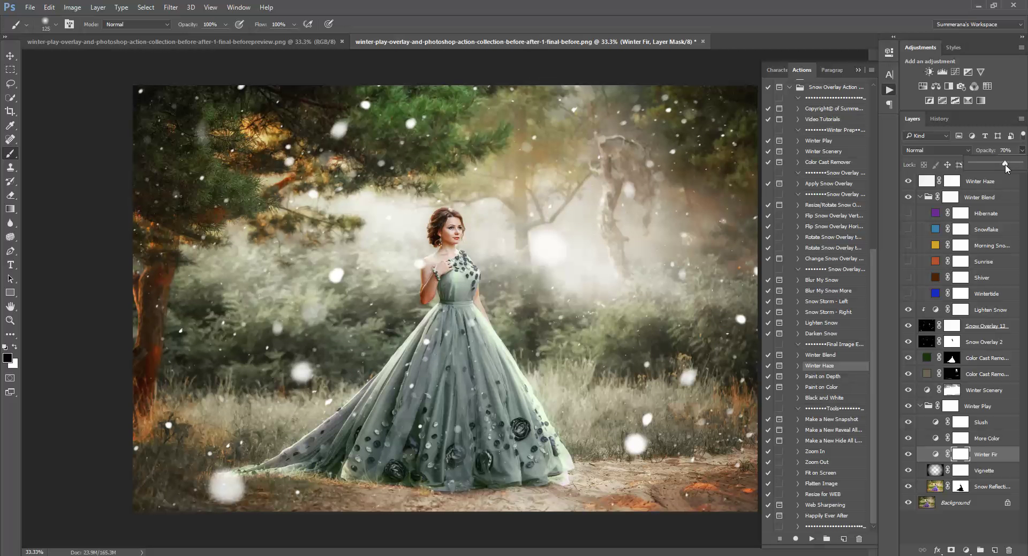
click(983, 434)
click(986, 438)
click(1024, 151)
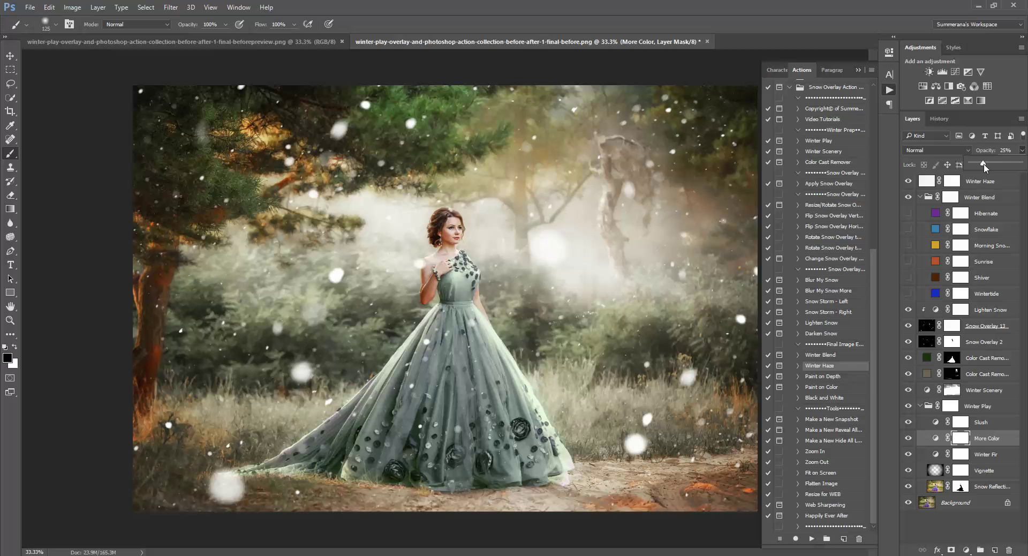
click(829, 377)
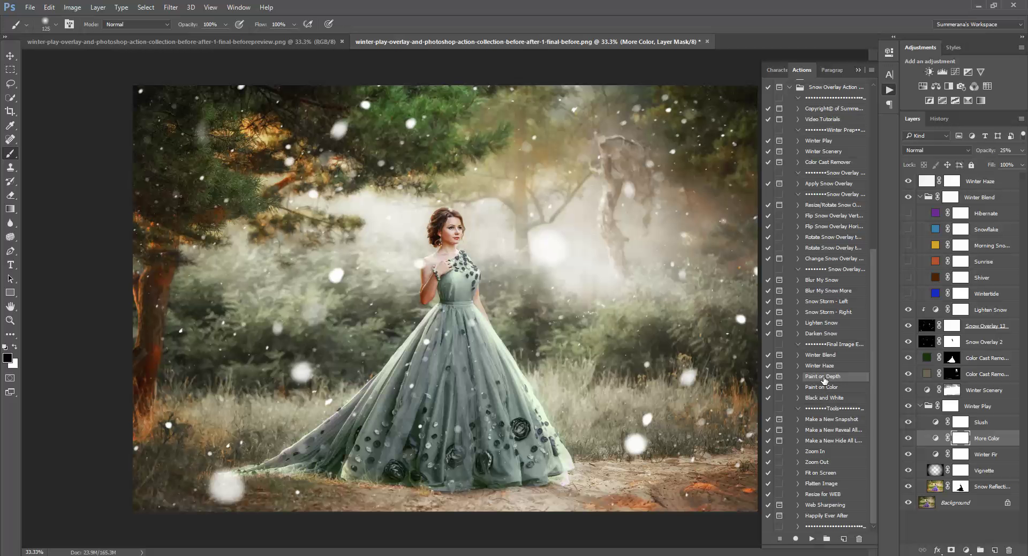
Add a Paint on Depth layer with a 1000 px brush, undo the stroke, and lower its opacity
click(812, 538)
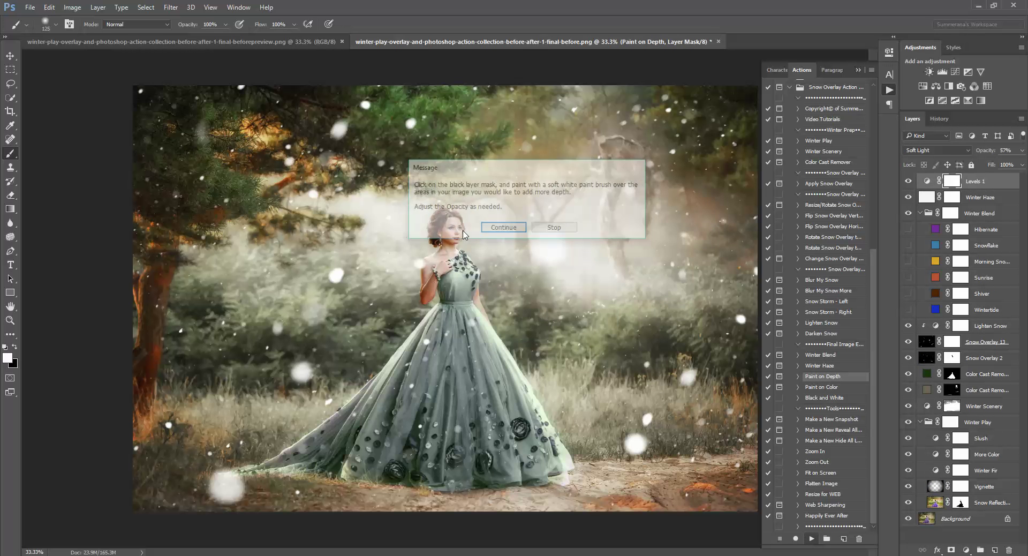
click(500, 227)
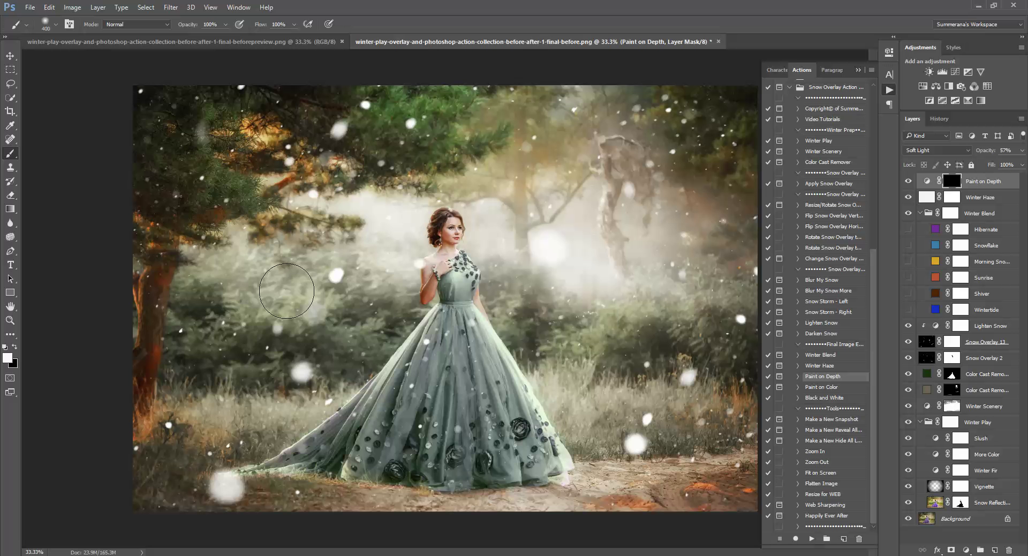
key(bracketright)
key(bracketright)
key(bracketright)
key(bracketright)
key(bracketright)
key(bracketright)
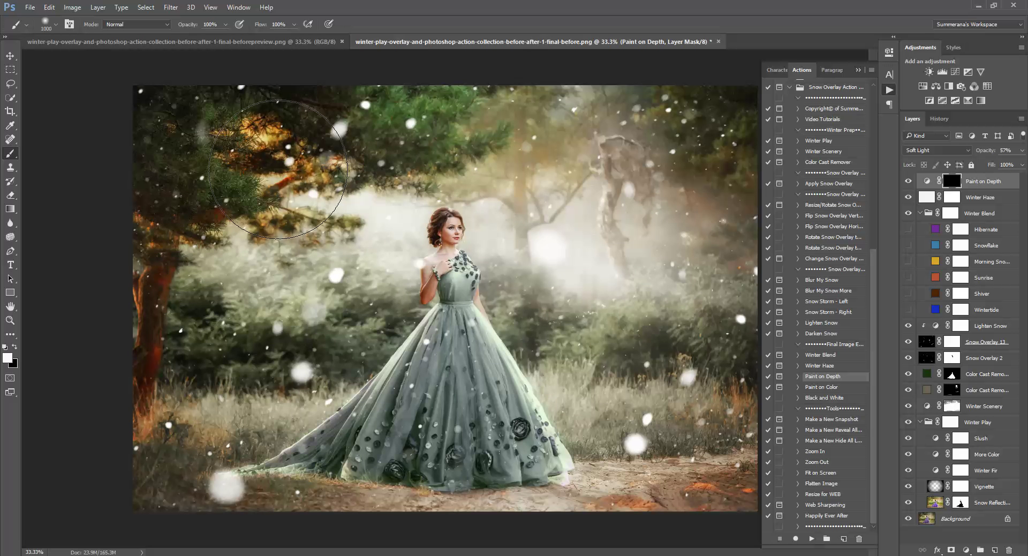
mouse_move(278, 169)
mouse_down()
mouse_move(173, 219)
mouse_move(430, 125)
mouse_move(663, 149)
mouse_move(679, 163)
mouse_move(640, 134)
mouse_move(723, 147)
mouse_move(713, 302)
mouse_move(657, 348)
mouse_move(586, 347)
mouse_move(680, 409)
mouse_move(637, 438)
mouse_move(715, 436)
mouse_move(322, 472)
mouse_up()
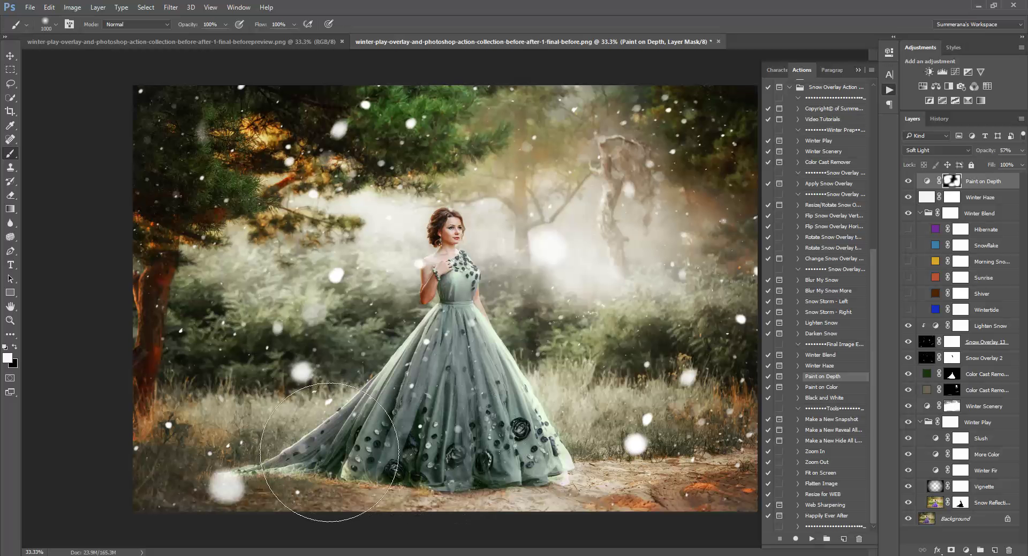
click(49, 7)
click(62, 15)
drag(1022, 150, 995, 166)
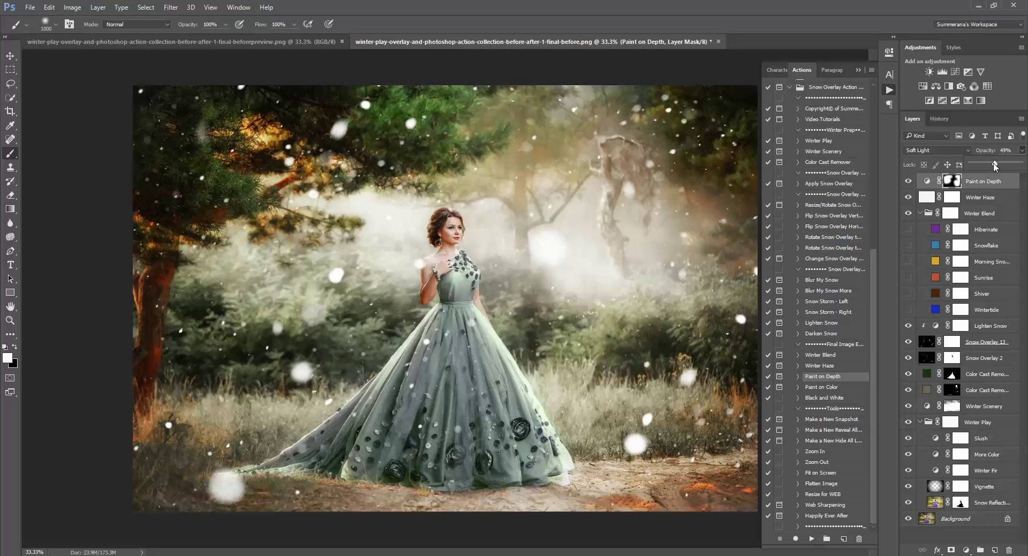
Run Paint on Color and, with a 700 px white brush, warm the treetop-to-dress area, upper-right haze and lower-right grass
click(831, 387)
click(812, 538)
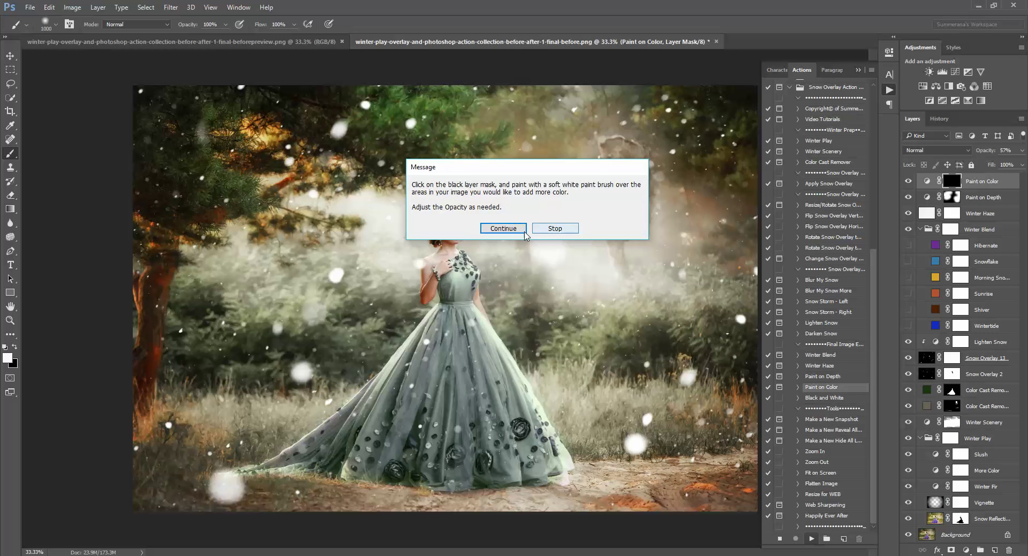
click(524, 231)
key(bracketleft)
key(bracketleft)
key(bracketleft)
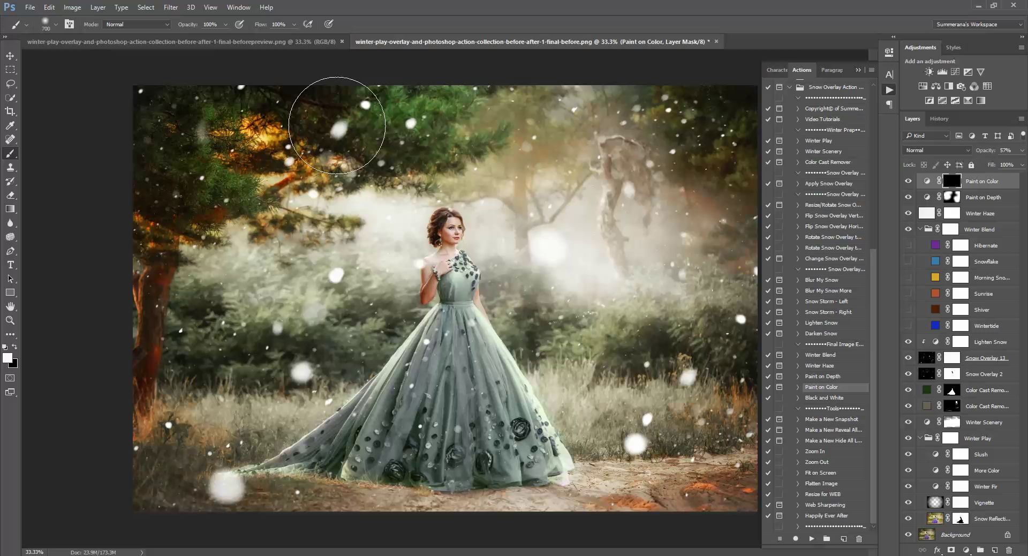
mouse_move(337, 125)
mouse_down()
mouse_move(413, 112)
mouse_move(482, 195)
mouse_move(490, 364)
mouse_move(357, 447)
mouse_up()
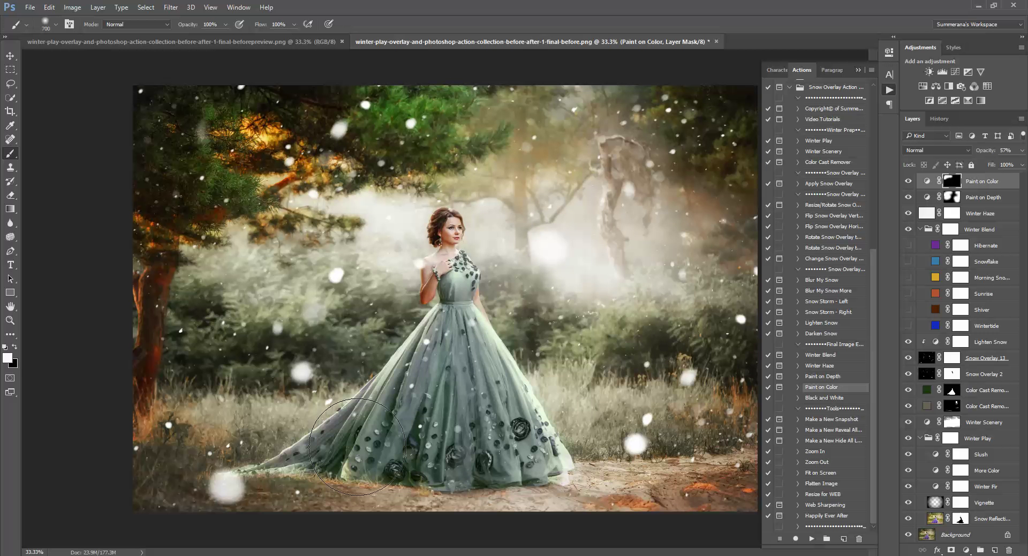
click(14, 347)
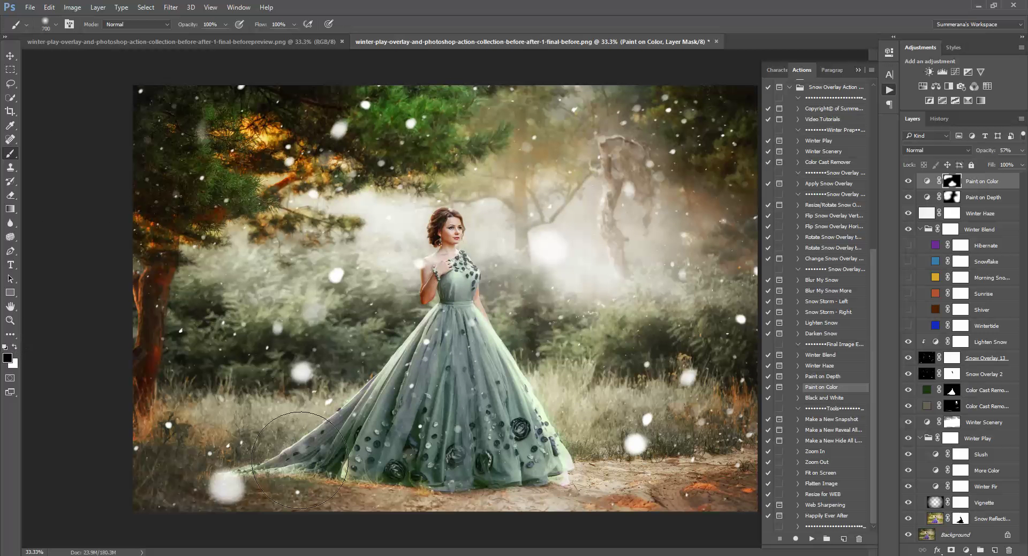
click(14, 347)
mouse_move(659, 288)
mouse_down()
mouse_move(694, 159)
mouse_move(686, 106)
mouse_move(653, 134)
mouse_move(630, 116)
mouse_move(571, 140)
mouse_move(502, 198)
mouse_move(555, 147)
mouse_move(543, 154)
mouse_move(526, 125)
mouse_move(589, 99)
mouse_move(696, 104)
mouse_move(718, 133)
mouse_up()
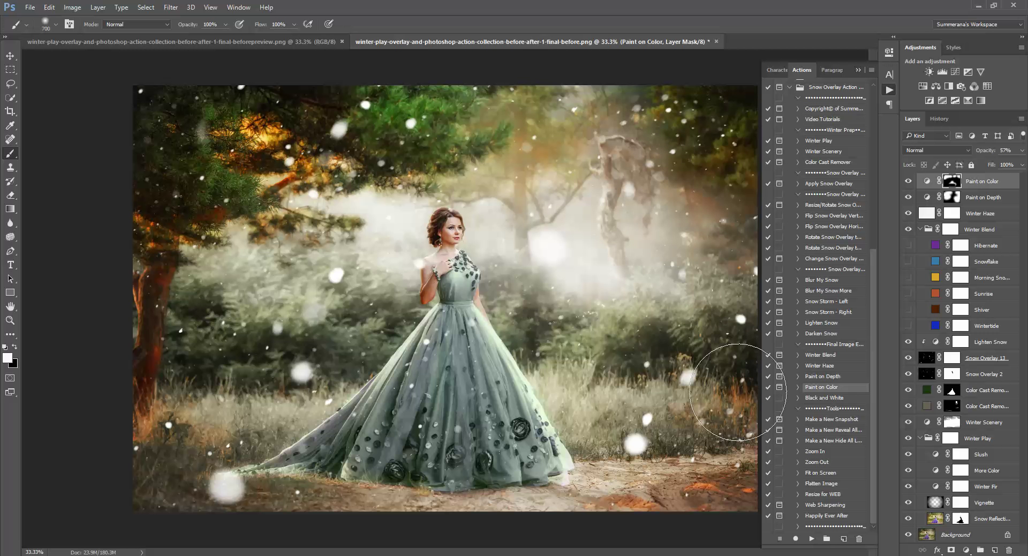
mouse_move(738, 392)
mouse_down()
mouse_move(720, 324)
mouse_move(700, 493)
mouse_up()
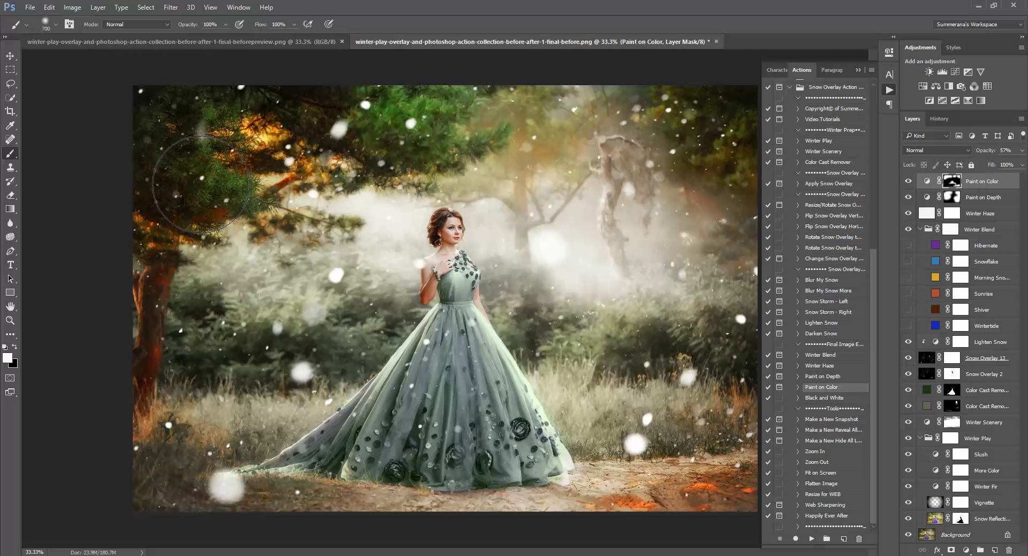
Lower the Paint on Color layer's opacity to 36%
click(1023, 151)
drag(1001, 165, 993, 166)
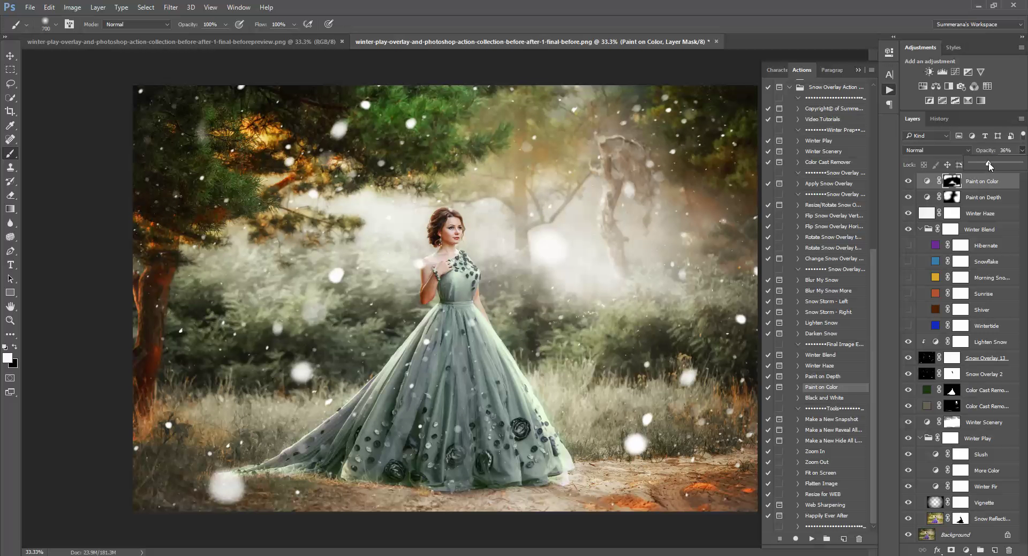
click(836, 399)
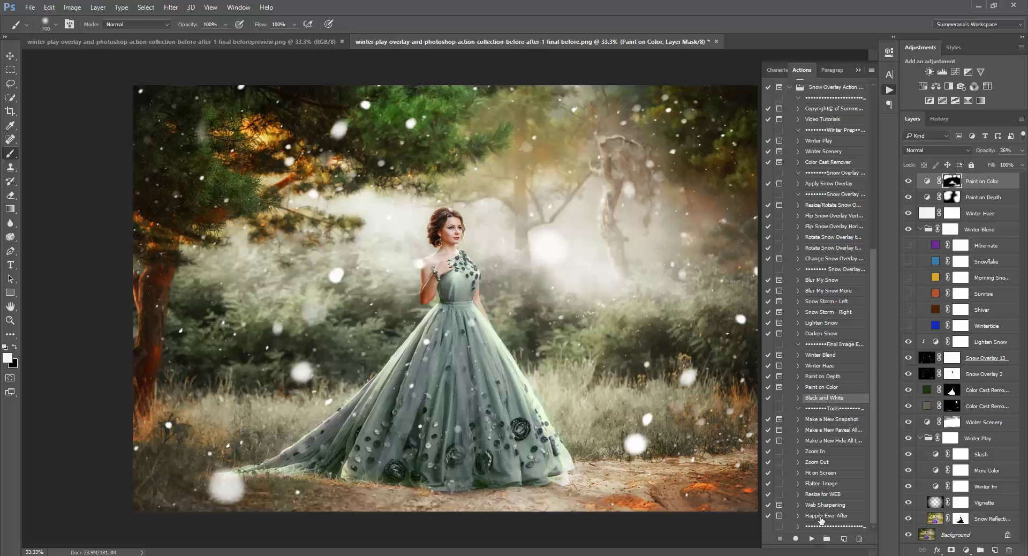
click(939, 119)
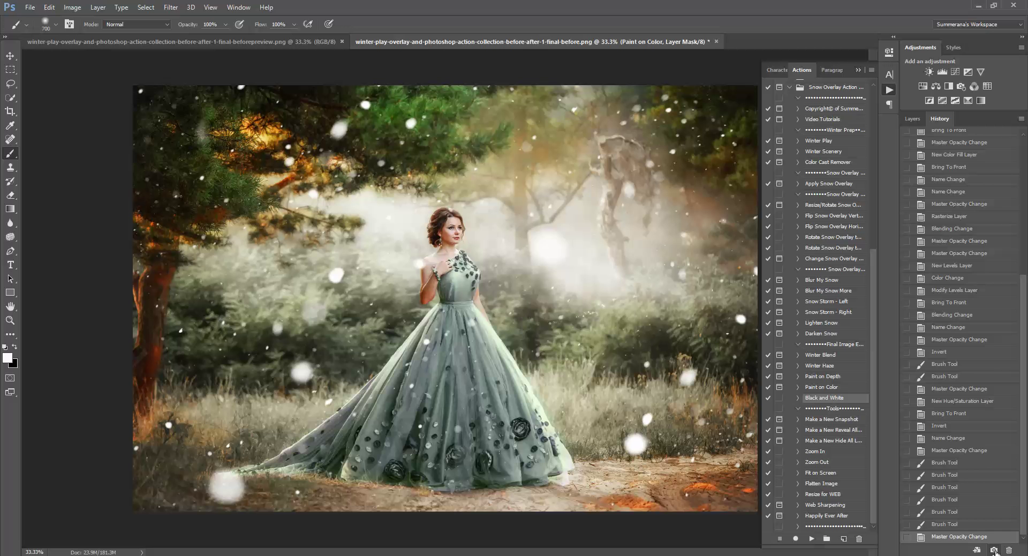
scroll(965, 300, up, 5)
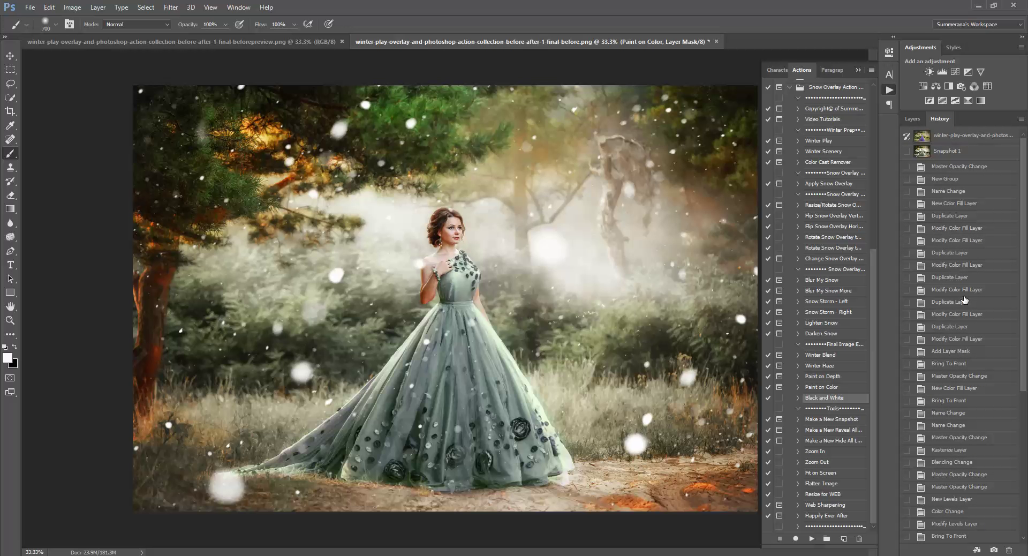
click(938, 138)
click(943, 151)
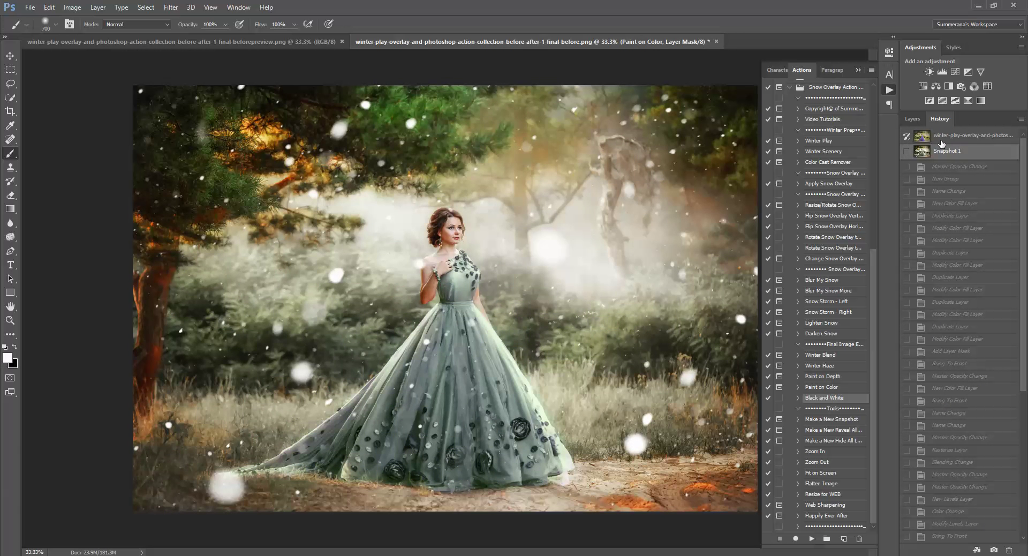
click(942, 138)
click(942, 151)
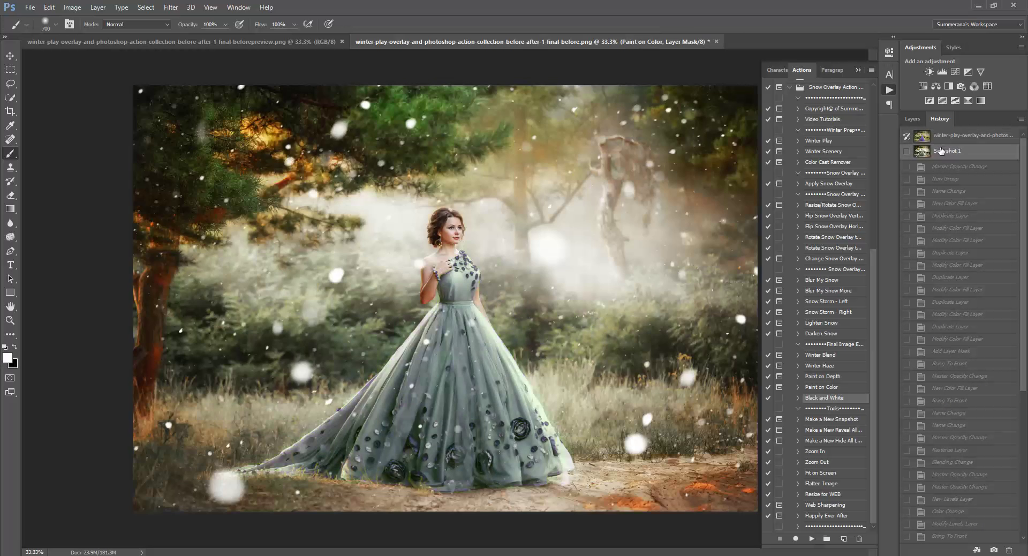
click(921, 120)
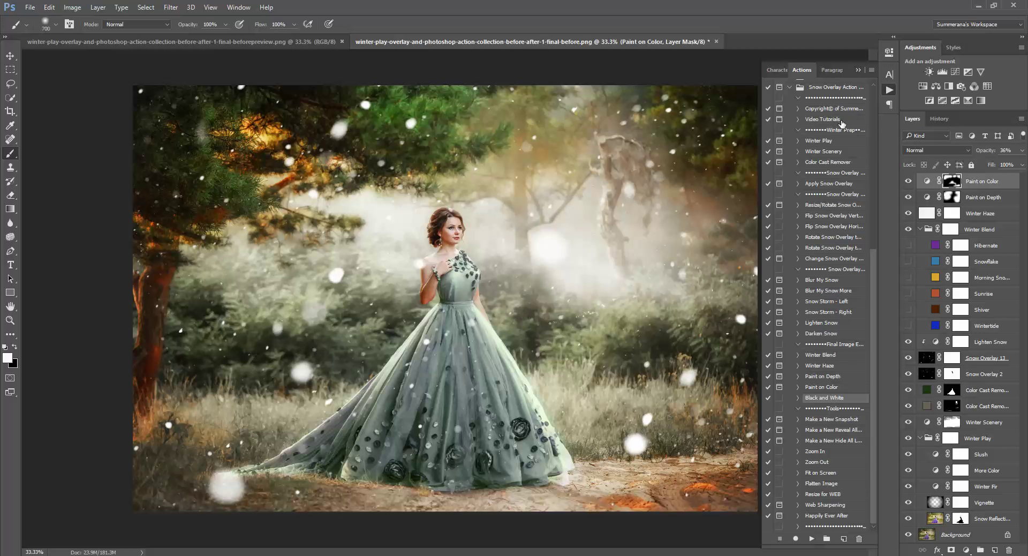
click(11, 57)
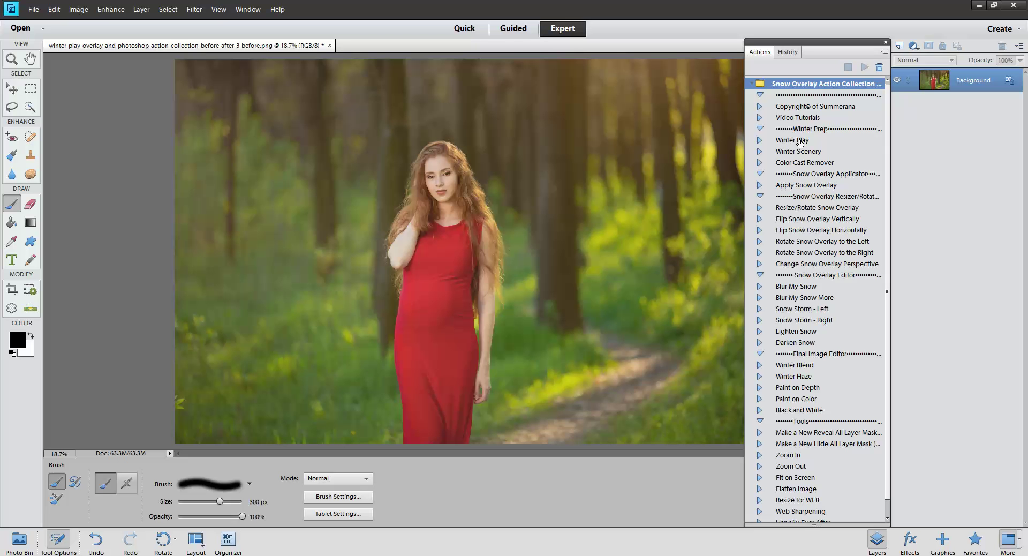
Play the Winter Play action on the photo and hide its More Color layer
click(800, 141)
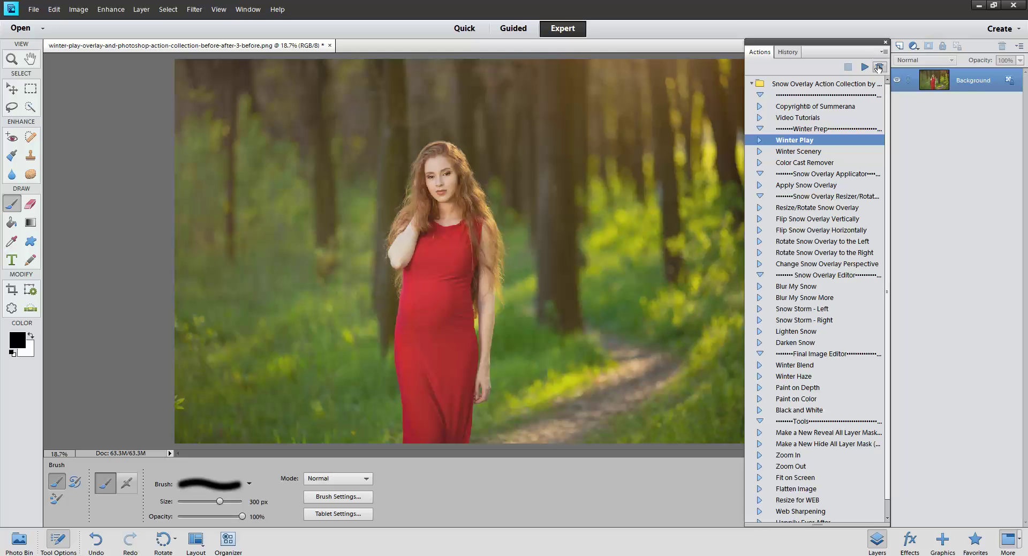
click(864, 66)
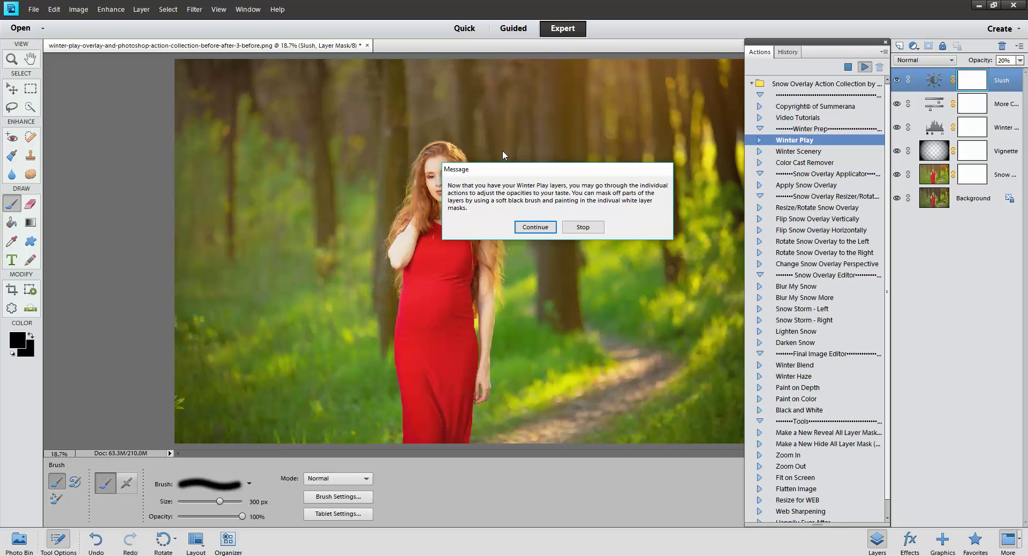
click(535, 226)
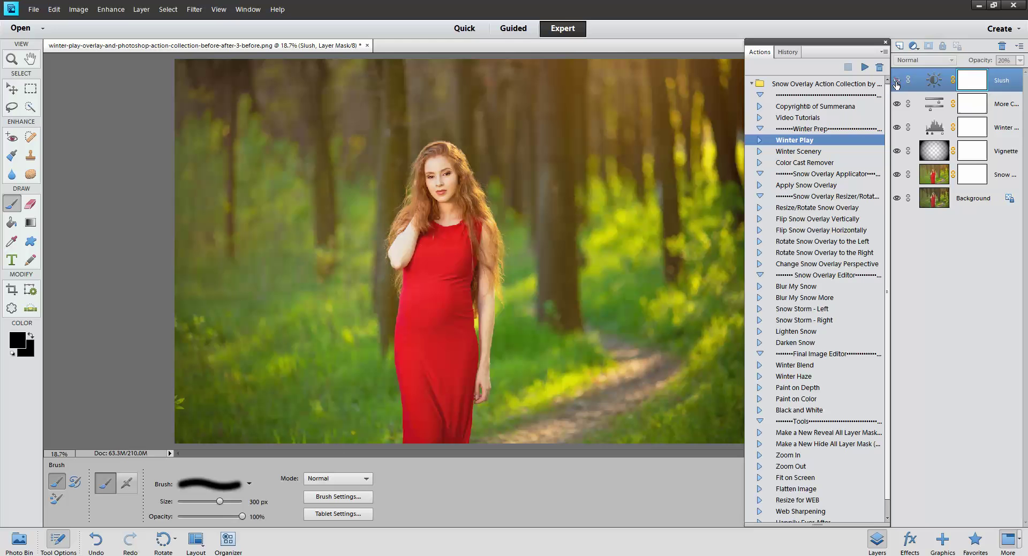
click(1003, 110)
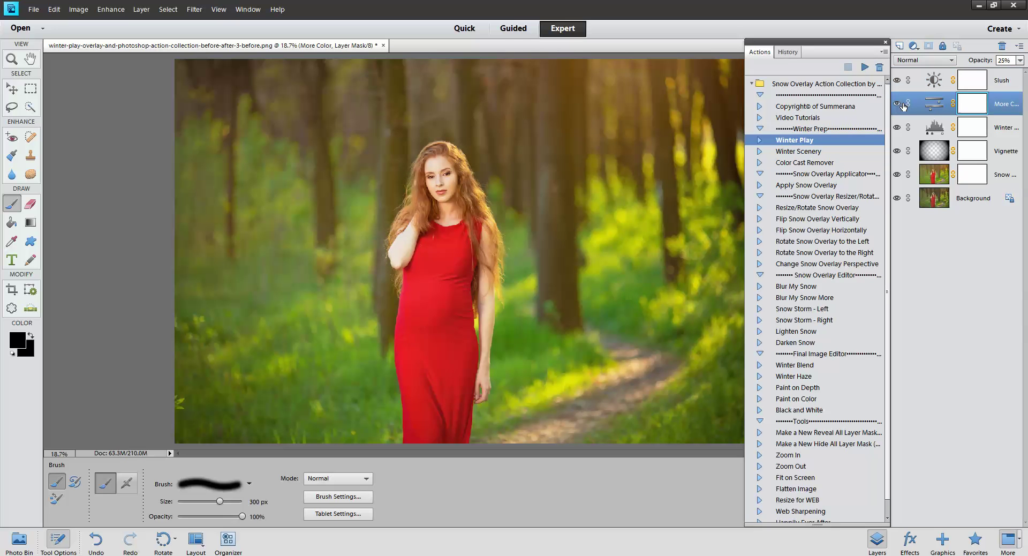
click(898, 105)
click(898, 104)
Compare the vignette and Snow Reflection layers on and off, then play Winter Scenery
click(952, 117)
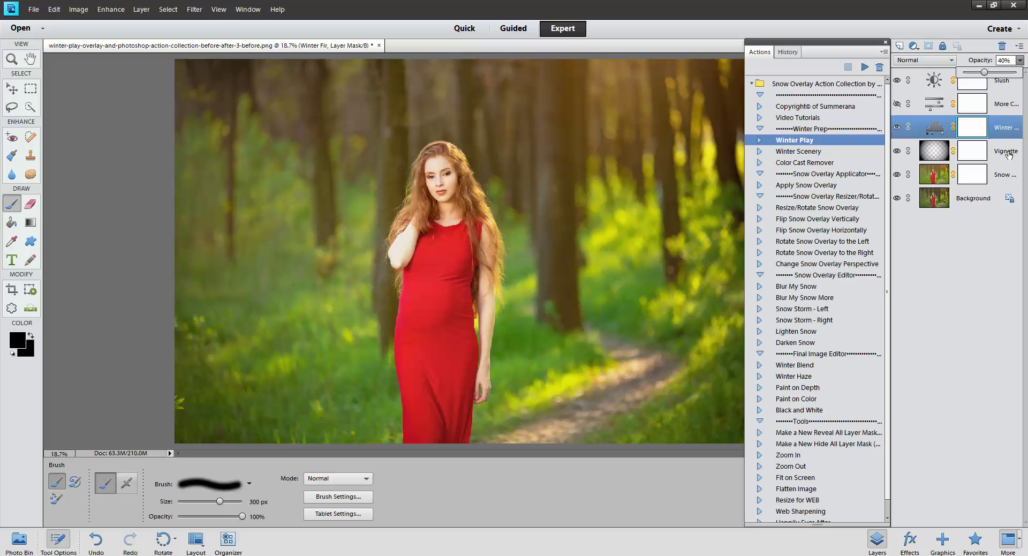
click(902, 154)
click(902, 155)
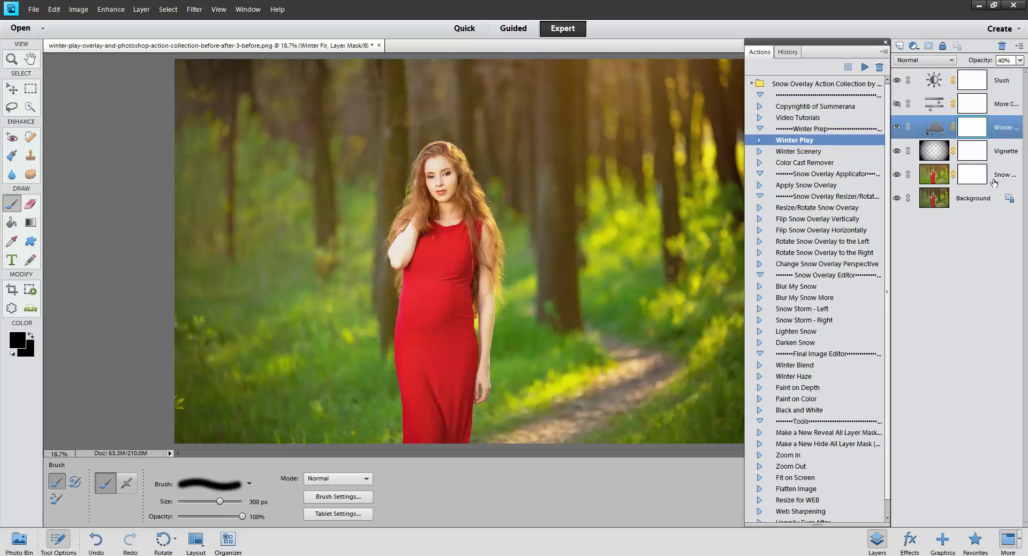
click(994, 181)
click(898, 175)
click(898, 177)
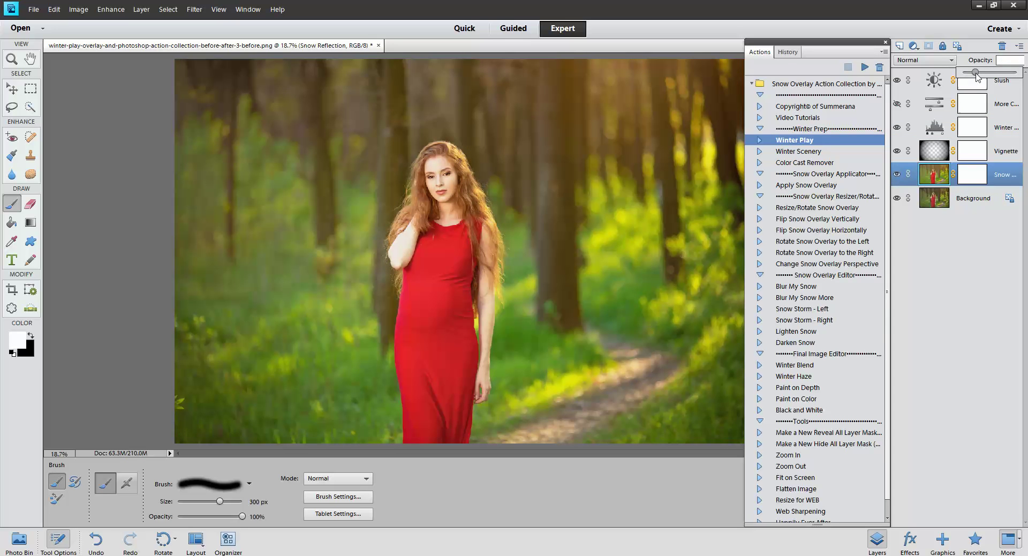
click(818, 153)
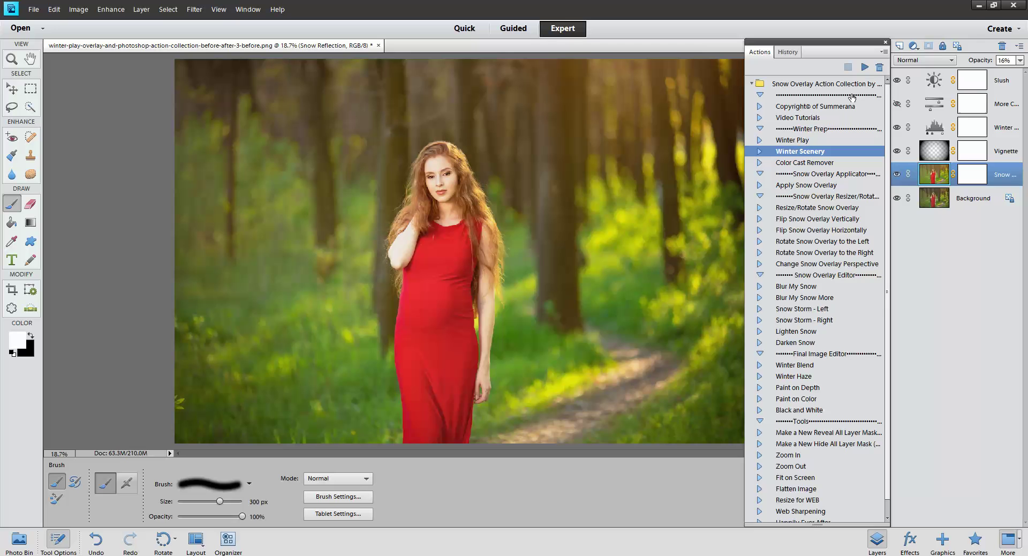
click(865, 66)
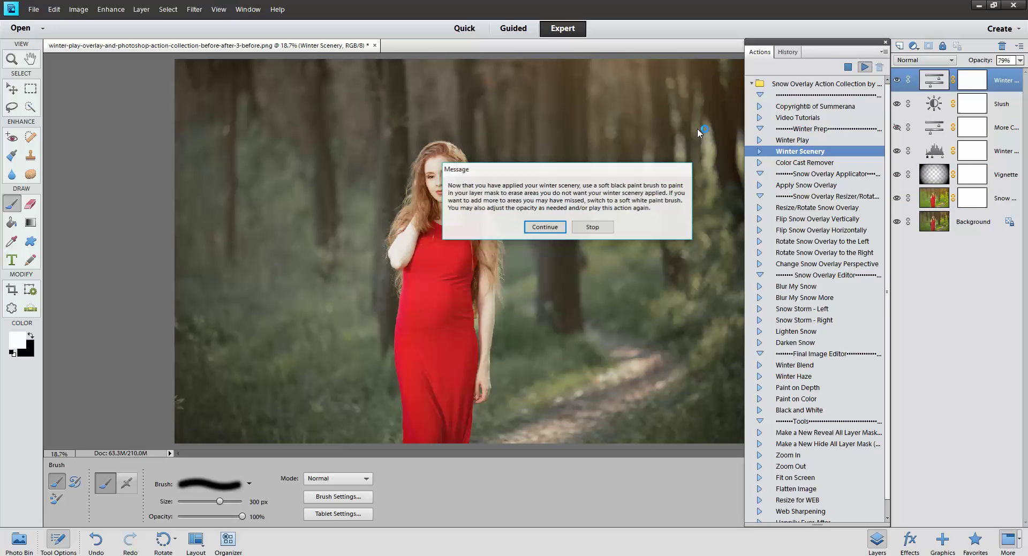
Set up a soft black brush at about 48% opacity on the Winter Scenery layer mask
click(547, 228)
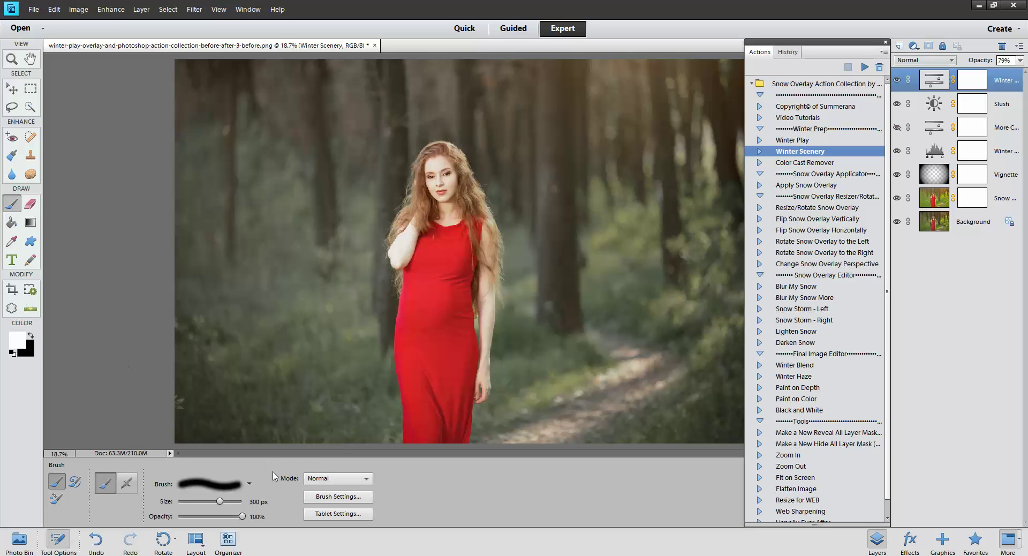
click(336, 497)
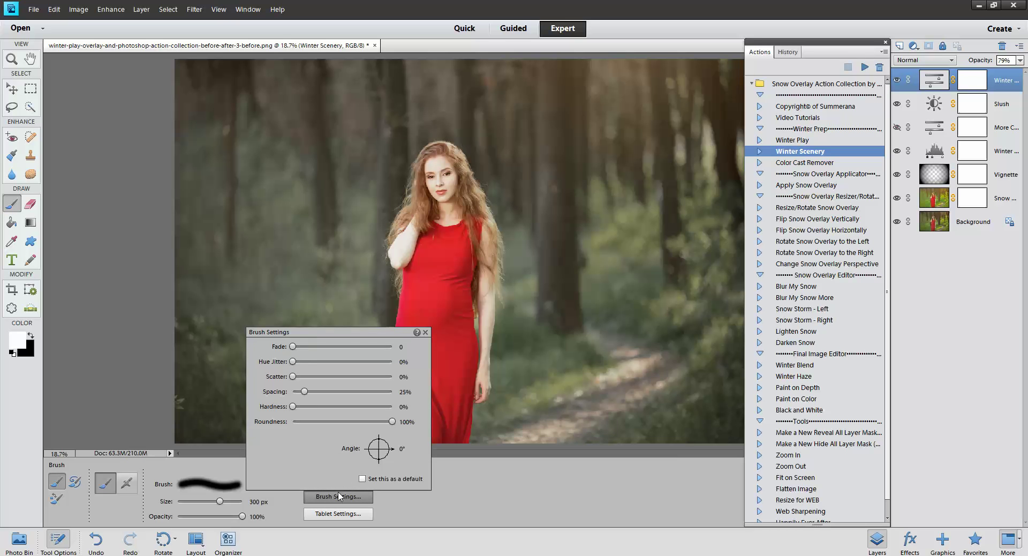
mouse_move(293, 406)
mouse_down()
mouse_move(307, 407)
mouse_move(292, 409)
mouse_up()
click(447, 492)
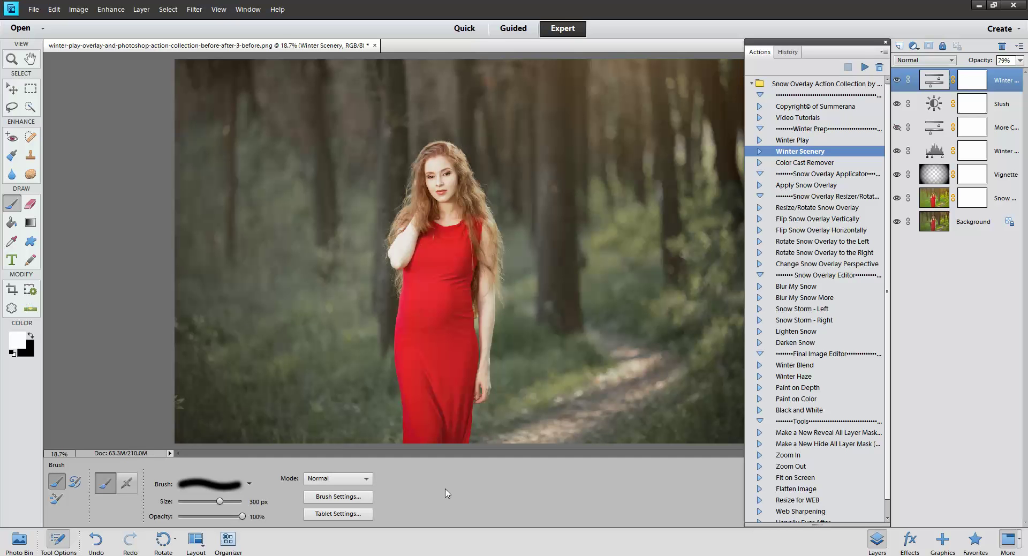
drag(223, 516, 209, 517)
key(x)
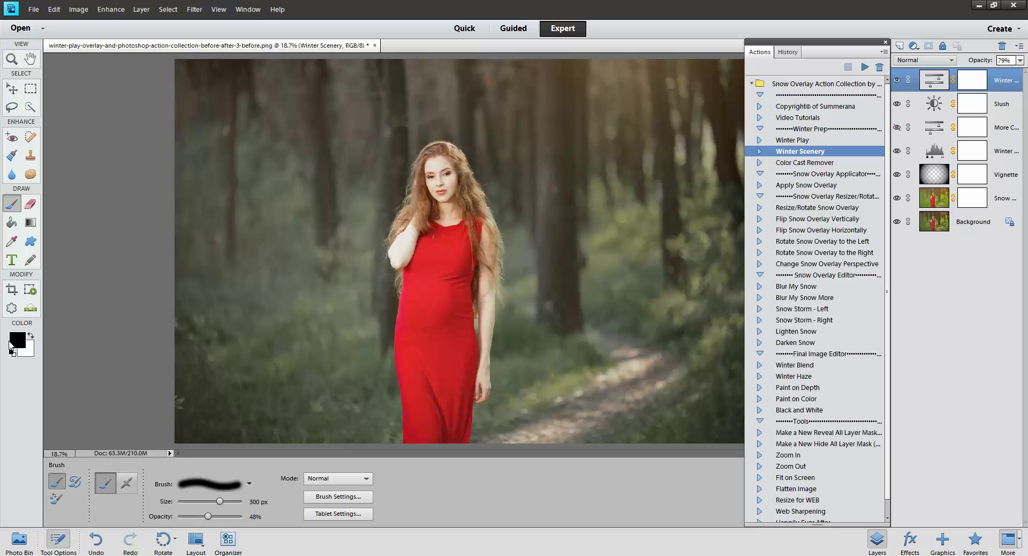
click(973, 83)
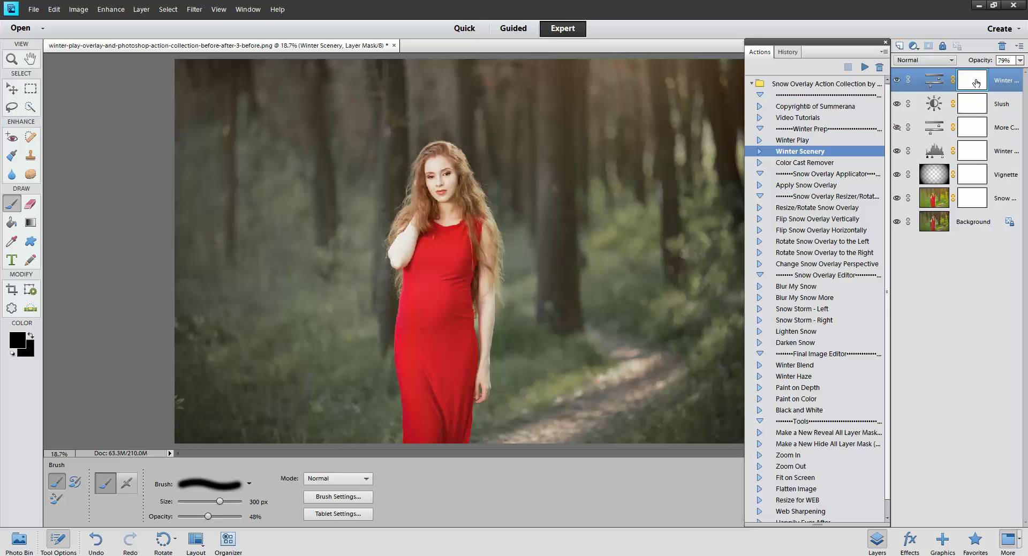
Mask the effect off the woman's arm, face and hair, then raise Winter Scenery opacity to 87%
key(bracketright)
mouse_move(409, 241)
mouse_down()
mouse_move(428, 252)
mouse_move(442, 161)
mouse_move(435, 217)
mouse_up()
click(53, 9)
click(70, 22)
key(bracketleft)
key(bracketleft)
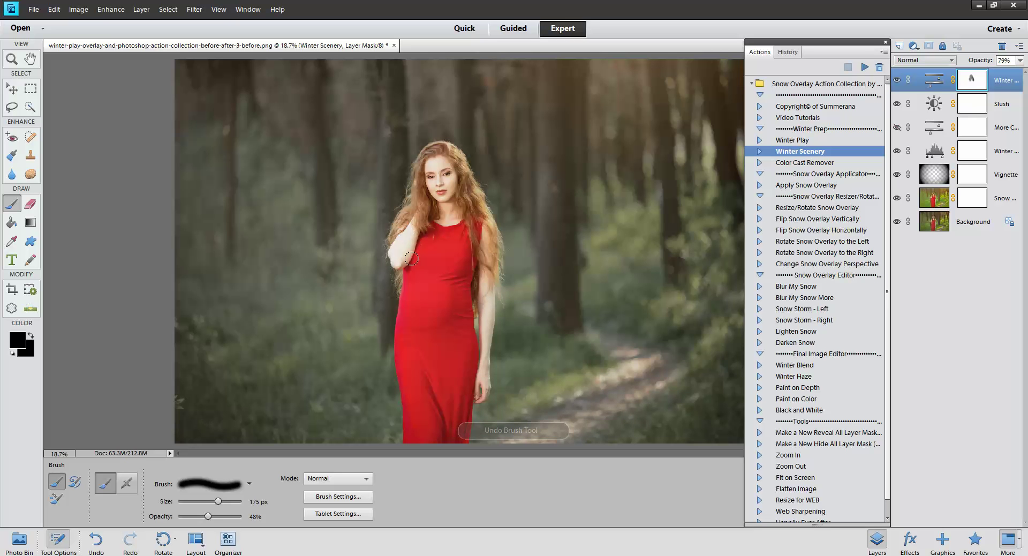
key(bracketleft)
key(bracketleft)
key(bracketleft)
key(bracketleft)
key(bracketleft)
key(bracketleft)
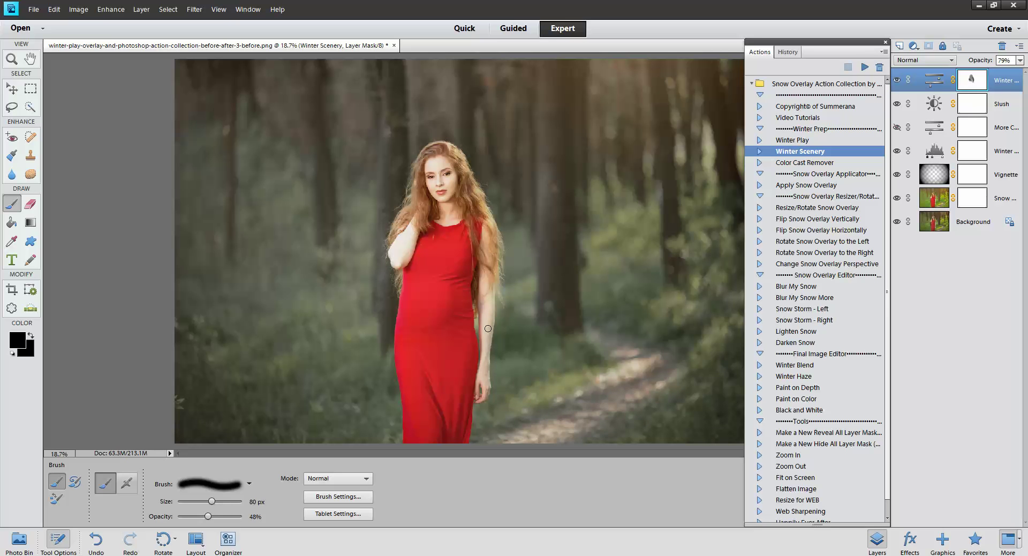
key(bracketright)
key(bracketright)
key(bracketleft)
key(bracketleft)
key(bracketleft)
mouse_move(412, 268)
mouse_down()
mouse_move(415, 225)
mouse_move(442, 155)
mouse_move(402, 236)
mouse_move(413, 226)
mouse_move(428, 240)
mouse_up()
key(bracketleft)
key(bracketleft)
key(bracketleft)
key(bracketleft)
key(bracketleft)
key(bracketleft)
click(1020, 60)
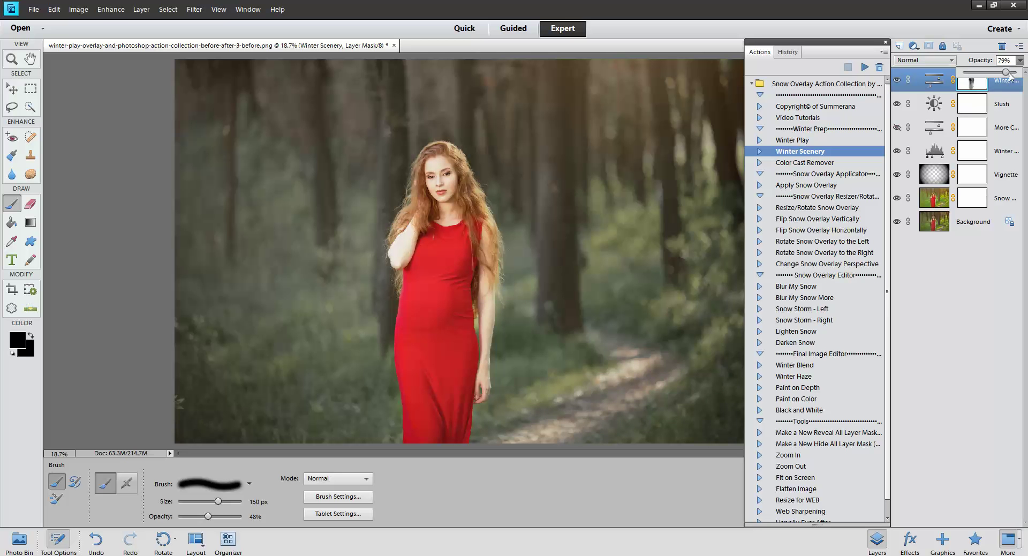
drag(1005, 72, 1013, 73)
Run Apply Snow Overlay and place the Snow Overlay 15 file into the photo
click(805, 166)
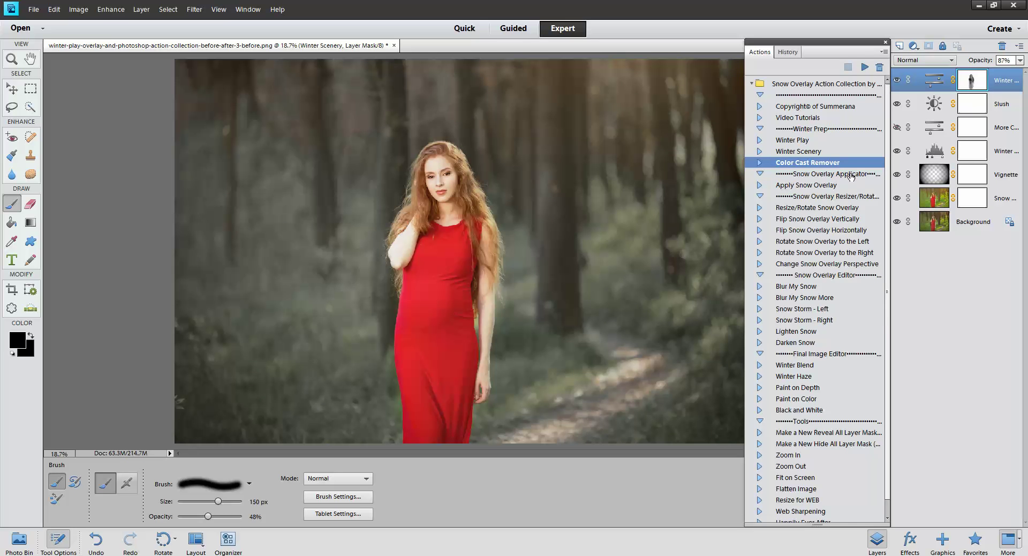
click(810, 185)
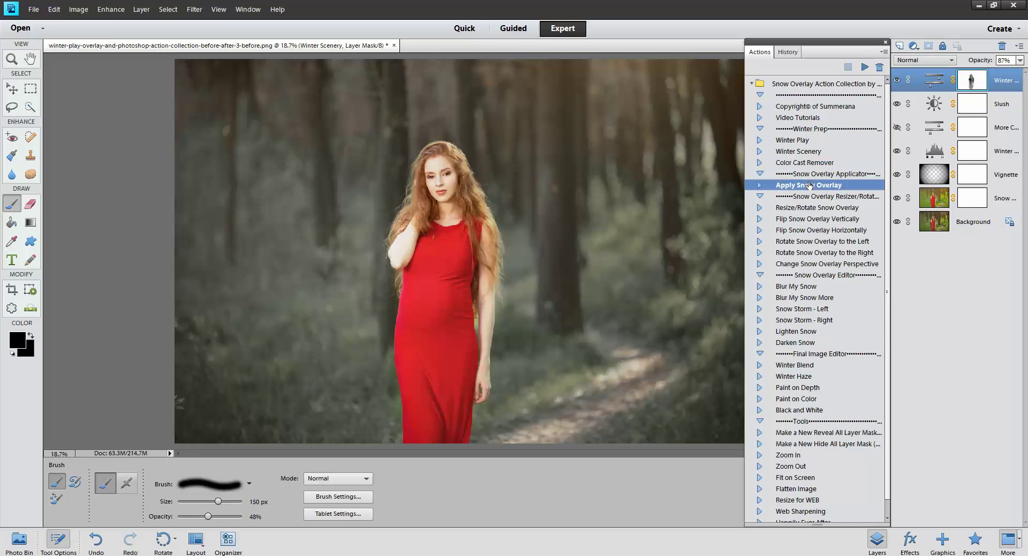
click(865, 67)
click(538, 218)
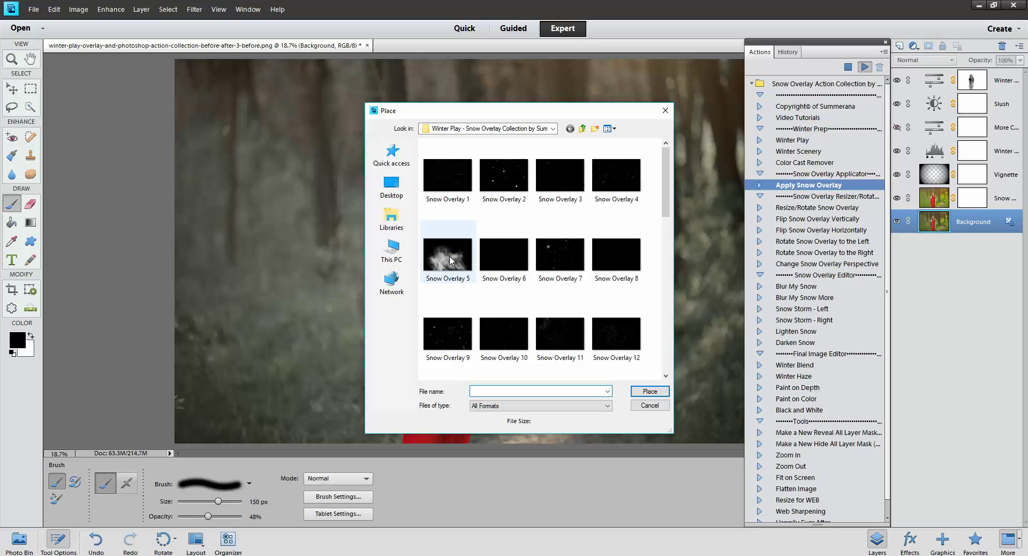
scroll(477, 243, down, 3)
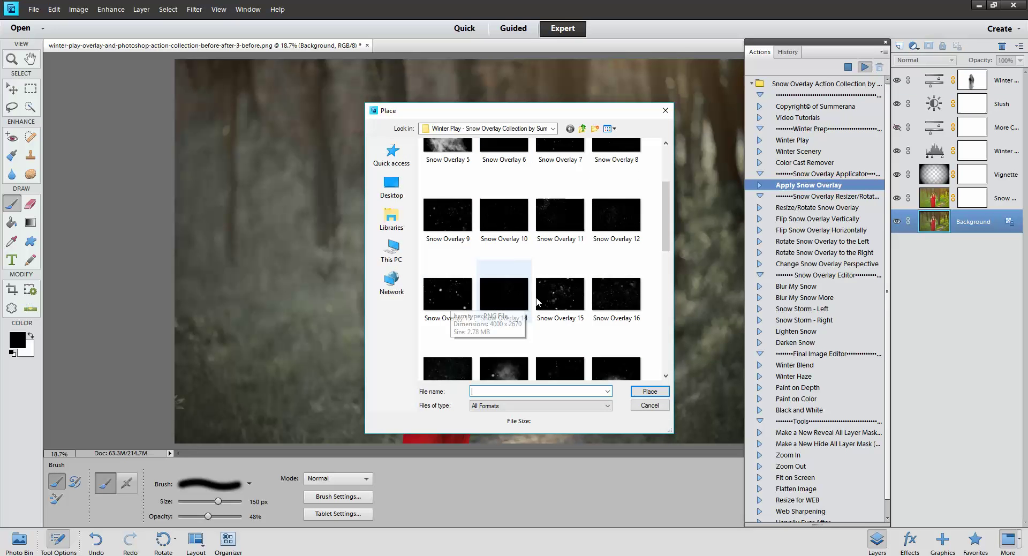
click(560, 294)
click(650, 391)
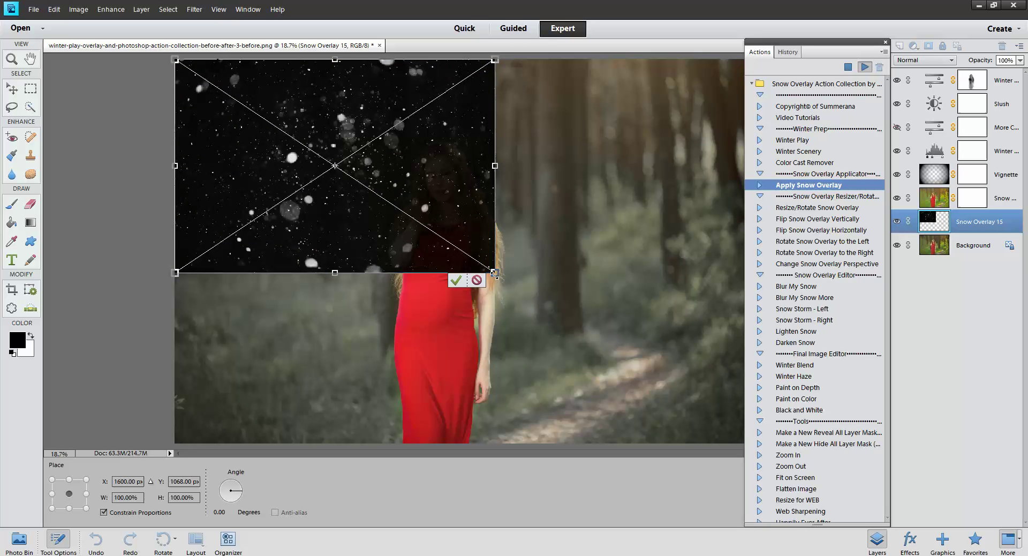
Stretch the snow overlay, unconstrained, to fill the whole canvas and commit it
drag(495, 272, 769, 449)
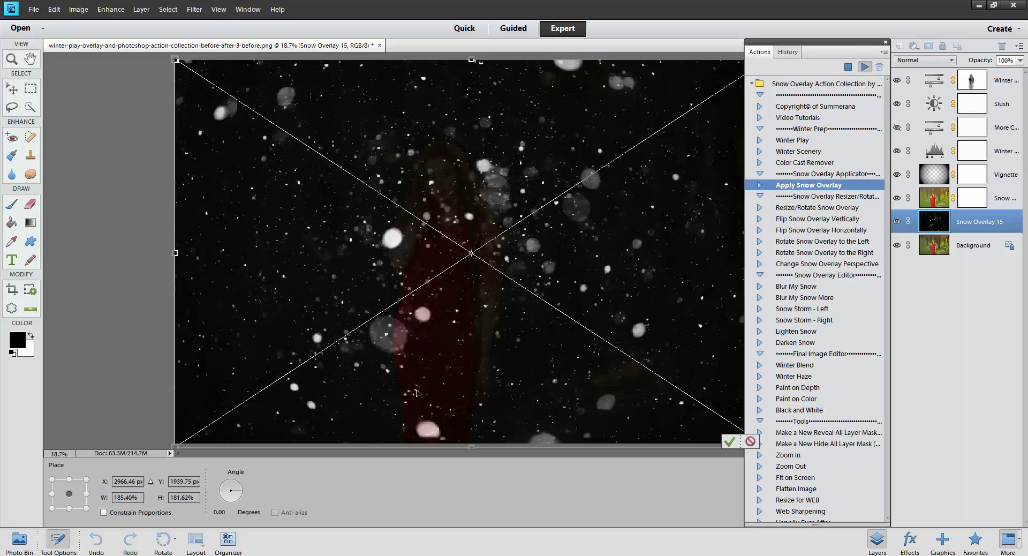
click(104, 513)
click(730, 441)
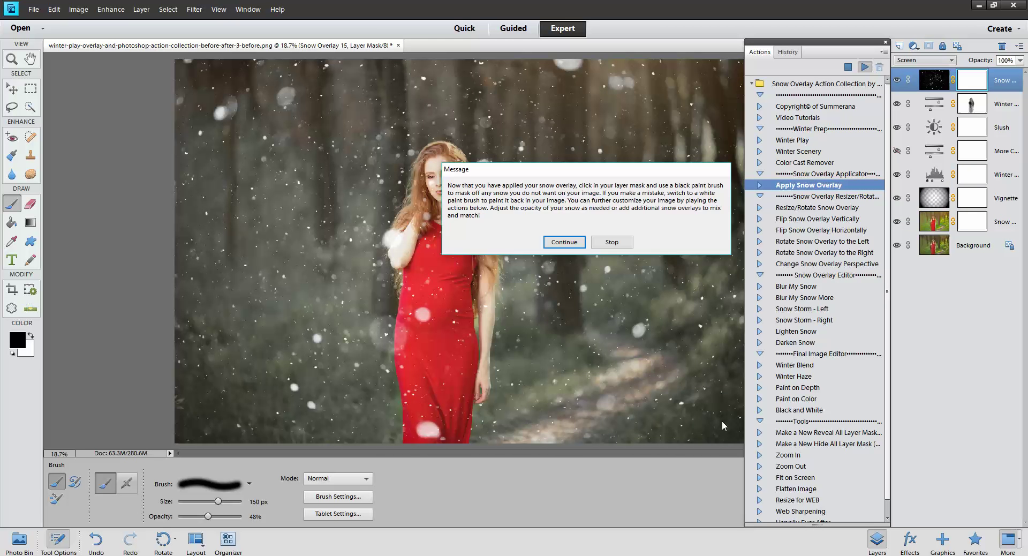
With a 500 px brush at 100% opacity, paint the snowflakes off the woman's face
click(564, 242)
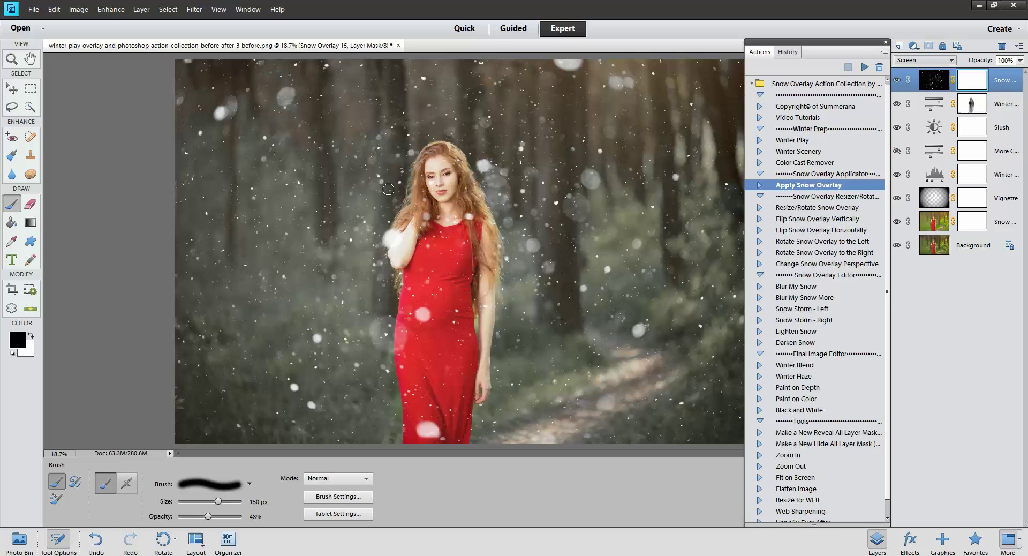
key(bracketright)
key(bracketright)
key(bracketright)
key(bracketright)
key(bracketright)
key(bracketright)
mouse_move(430, 200)
mouse_down()
mouse_move(446, 214)
mouse_move(444, 182)
mouse_up()
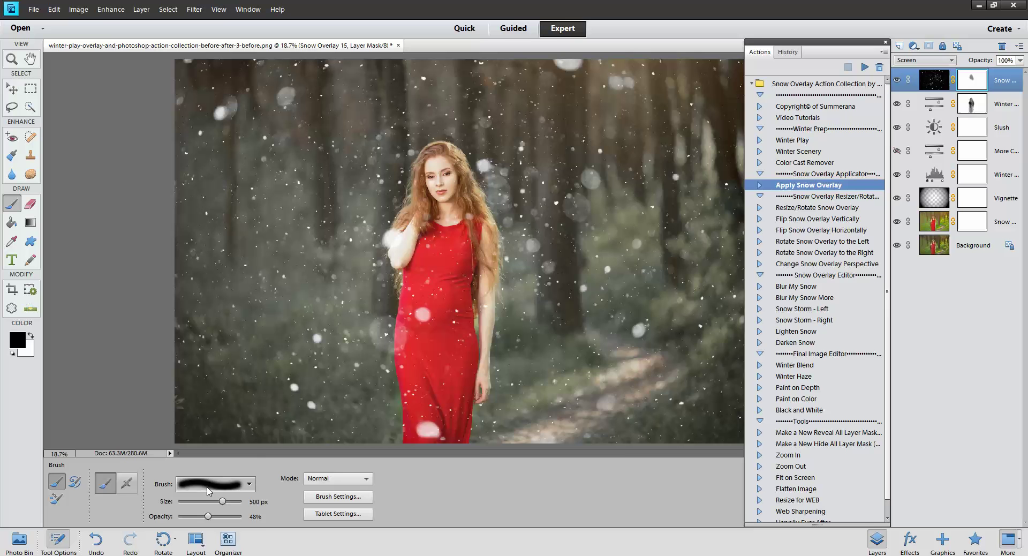
drag(206, 519, 244, 517)
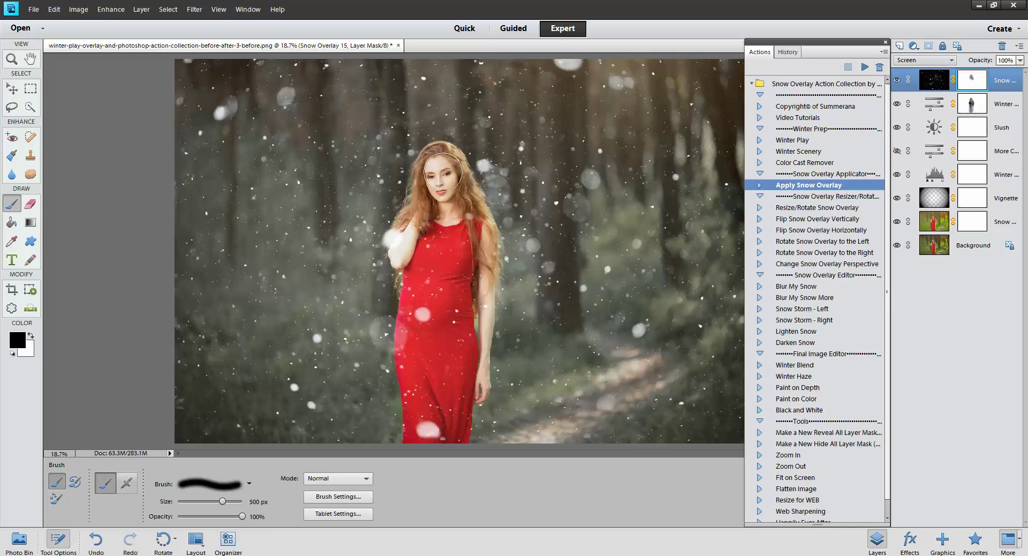
mouse_move(439, 167)
mouse_down()
mouse_move(443, 173)
mouse_move(428, 219)
mouse_up()
mouse_move(437, 185)
mouse_down()
mouse_move(440, 209)
mouse_move(447, 169)
mouse_move(440, 185)
mouse_up()
click(806, 211)
Browse the snow actions, then play the Winter Blend action
click(935, 80)
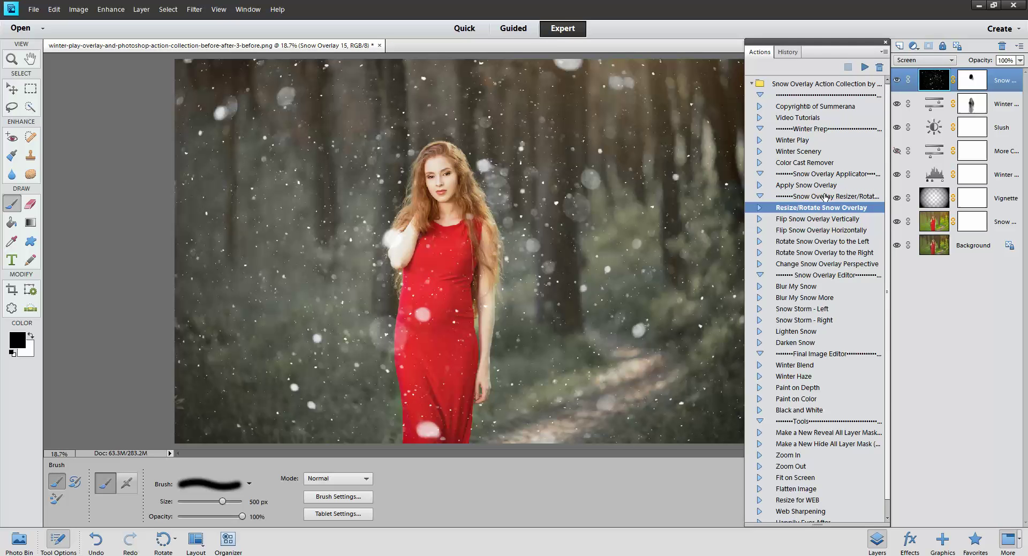
click(795, 264)
click(800, 287)
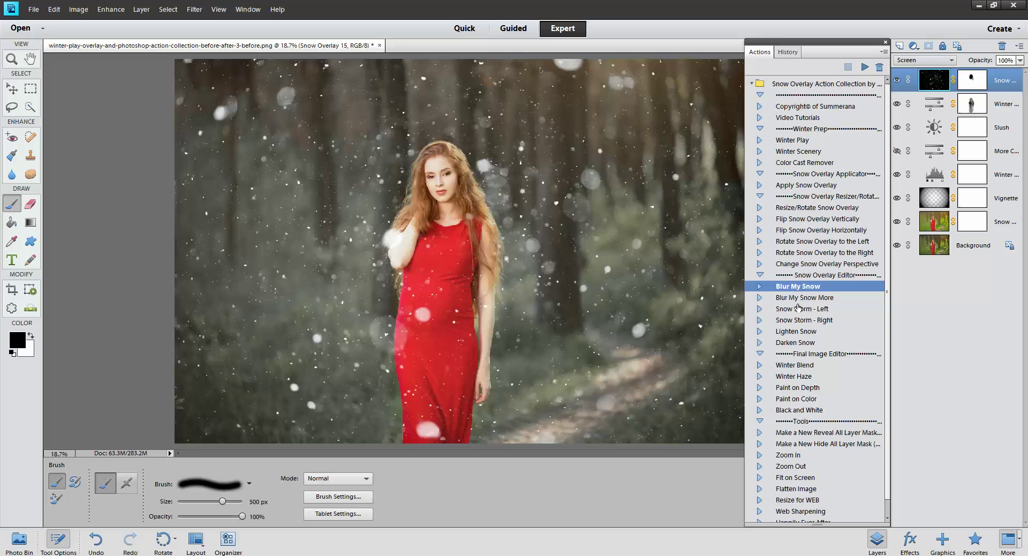
click(799, 310)
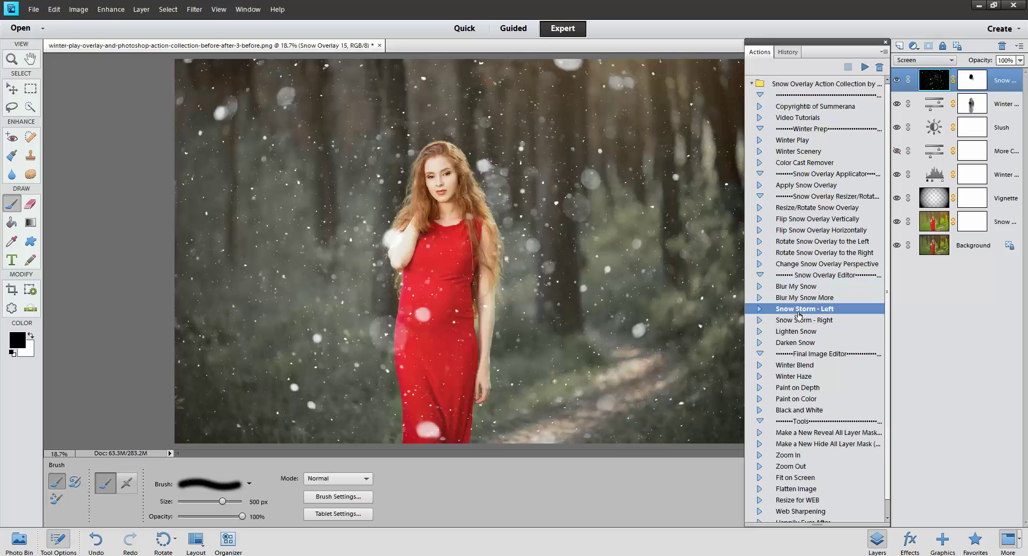
click(795, 367)
click(867, 67)
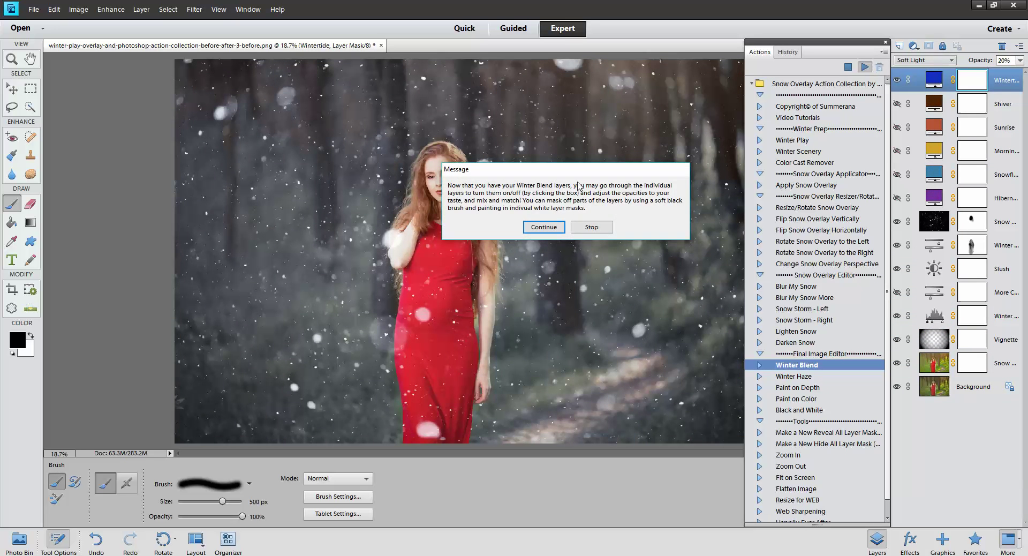
click(544, 230)
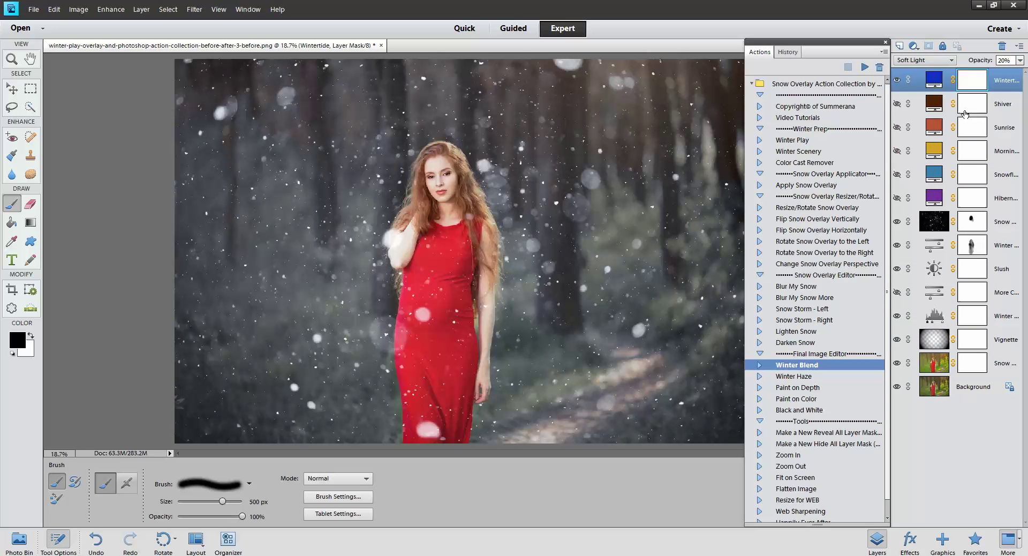
Preview the Shiver and Sunrise tints and turn on the Snowflake tint layer
click(897, 105)
click(898, 105)
click(897, 127)
click(897, 175)
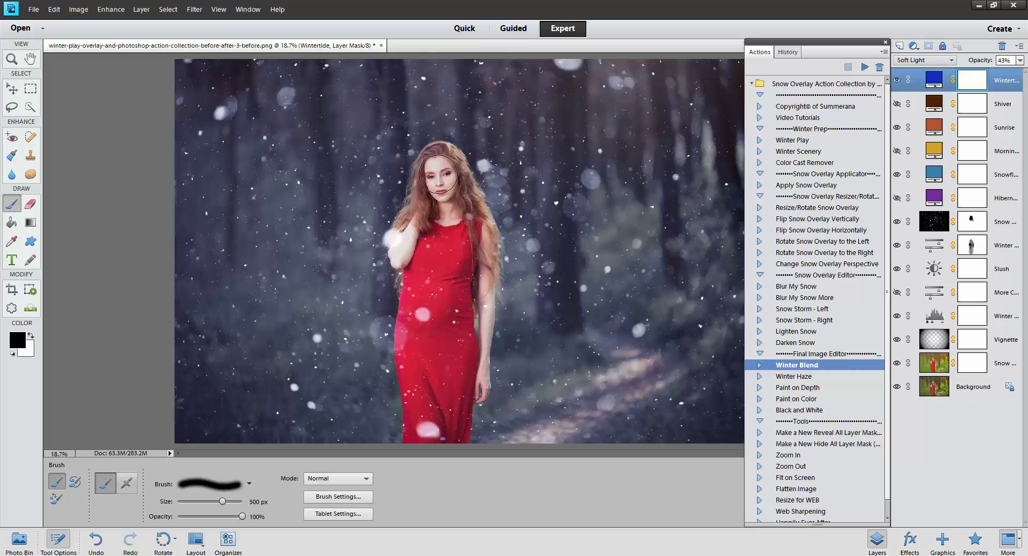
Set brush opacity to 53% and paint the woman out of the Wintertide tint
click(213, 517)
drag(213, 517, 213, 518)
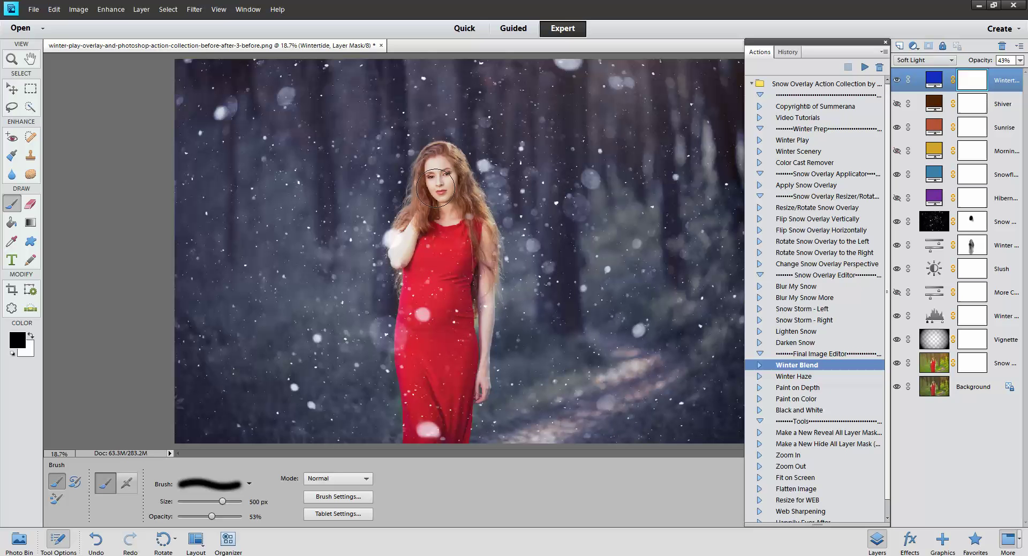
drag(410, 236, 405, 239)
Set the Shiver tint to 41% opacity and mask the woman out of it
click(996, 109)
click(896, 104)
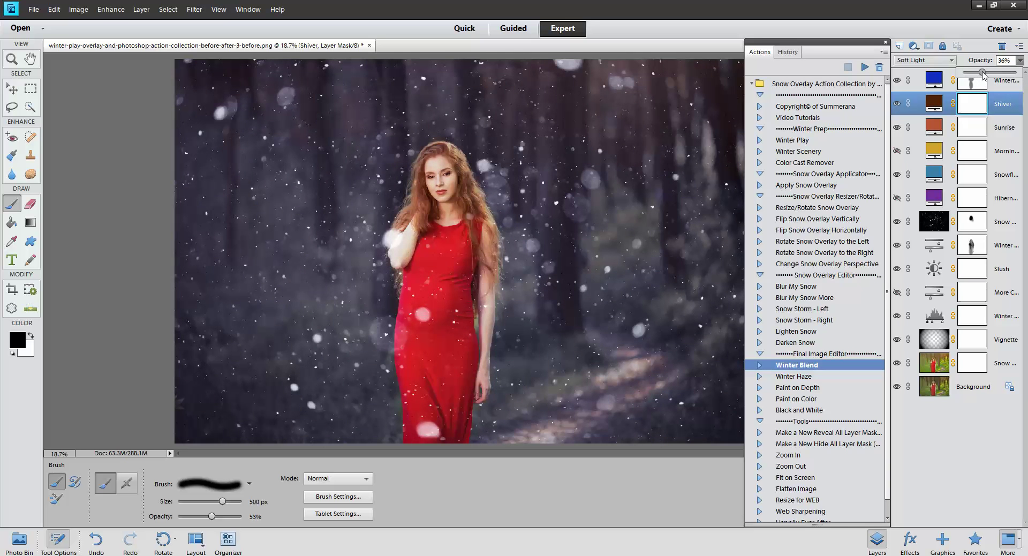
click(960, 103)
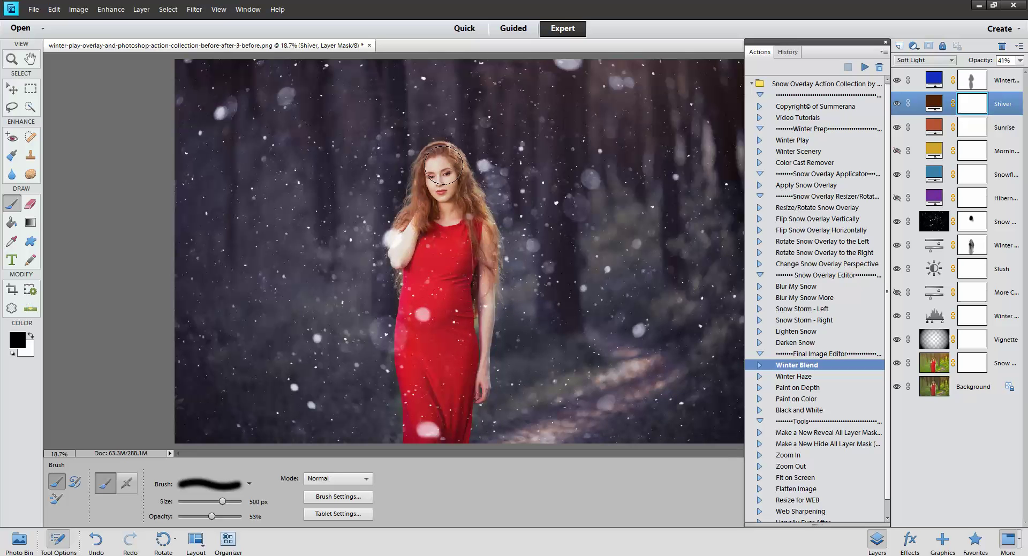
drag(439, 202, 442, 206)
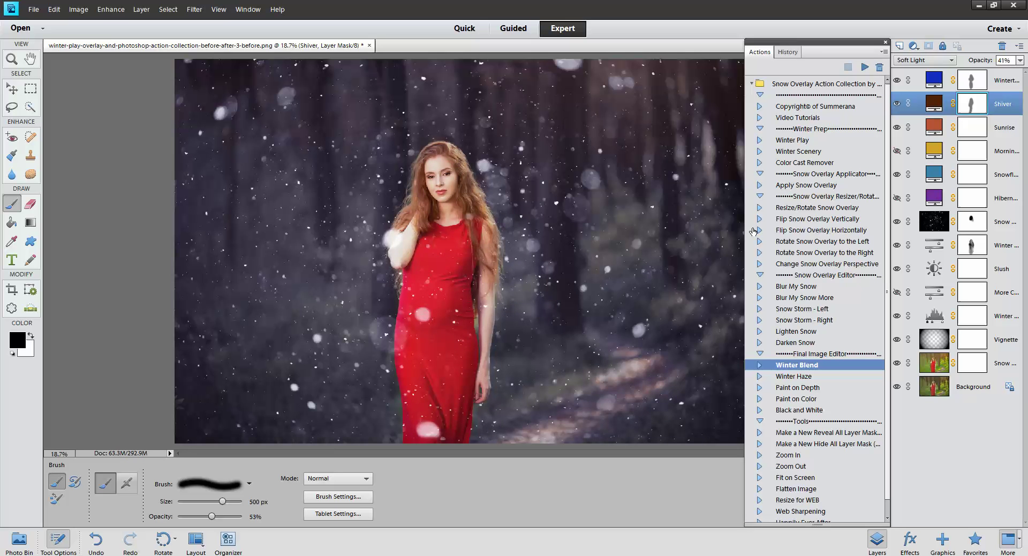
Set the Snowflake tint to 46% opacity and mask it off the woman's body and face
click(982, 174)
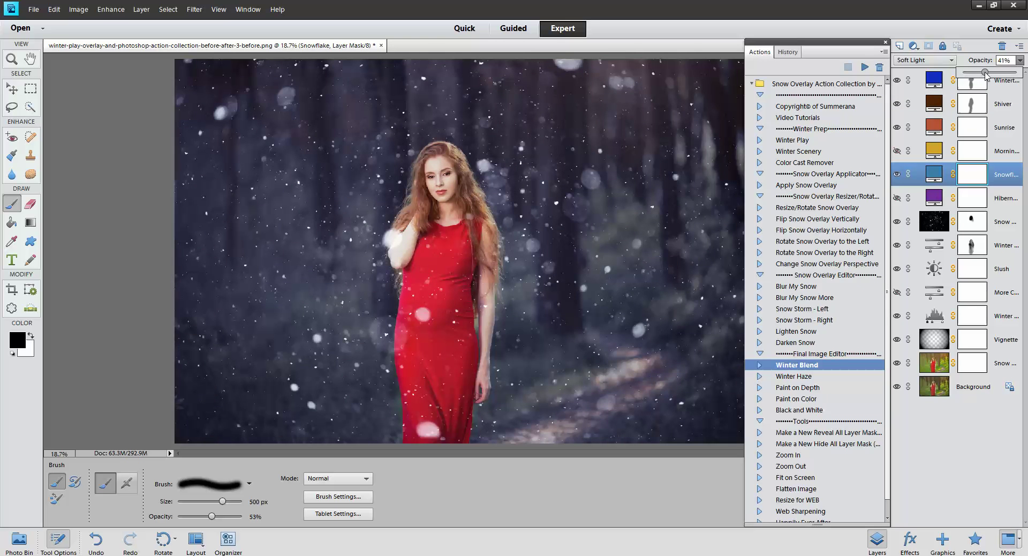
click(964, 185)
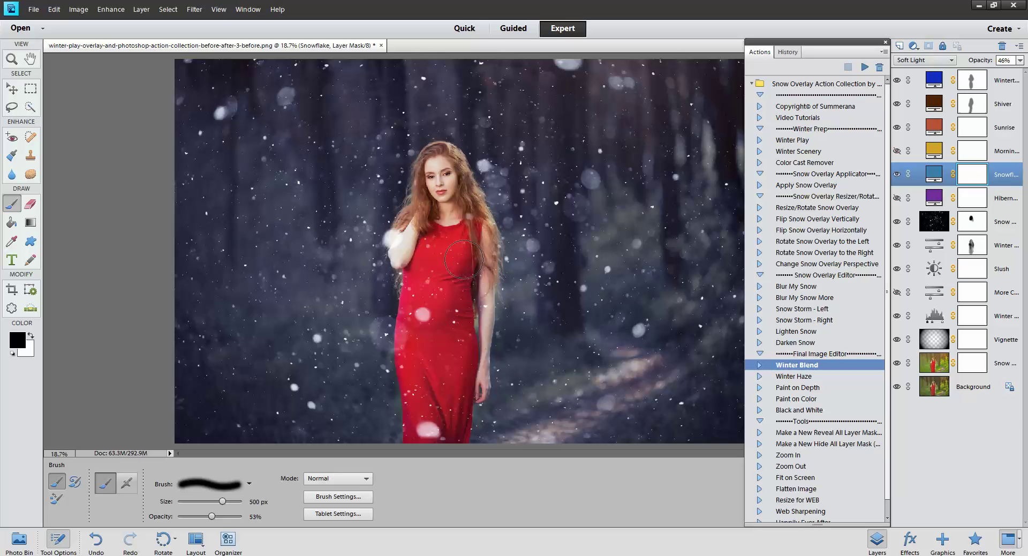
mouse_move(439, 339)
mouse_down()
mouse_move(441, 165)
mouse_move(449, 230)
mouse_move(444, 175)
mouse_move(440, 224)
mouse_move(445, 174)
mouse_move(460, 229)
mouse_move(431, 238)
mouse_move(431, 308)
mouse_up()
drag(442, 265, 434, 163)
Run Paint on Depth and paint depth into the background around her with a 1500 px brush
click(797, 377)
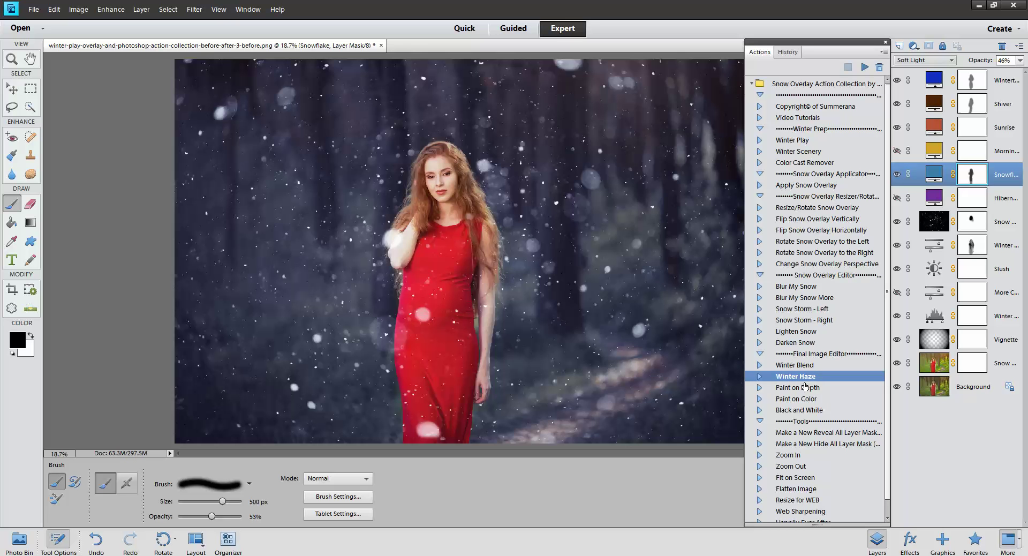
click(806, 387)
click(865, 68)
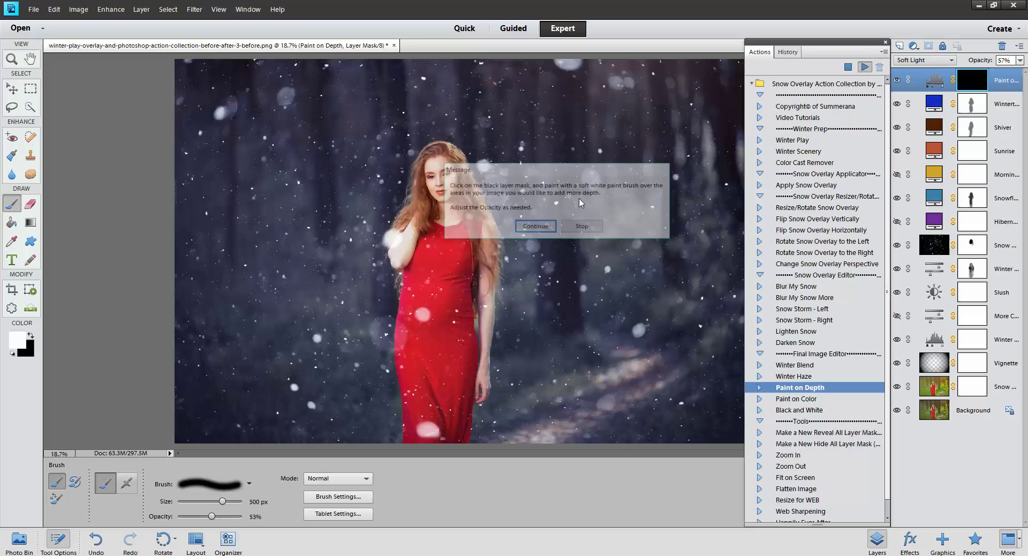
click(551, 229)
key(bracketright)
key(bracketright)
key(bracketright)
key(bracketright)
key(bracketright)
key(bracketright)
key(bracketright)
key(bracketright)
key(bracketright)
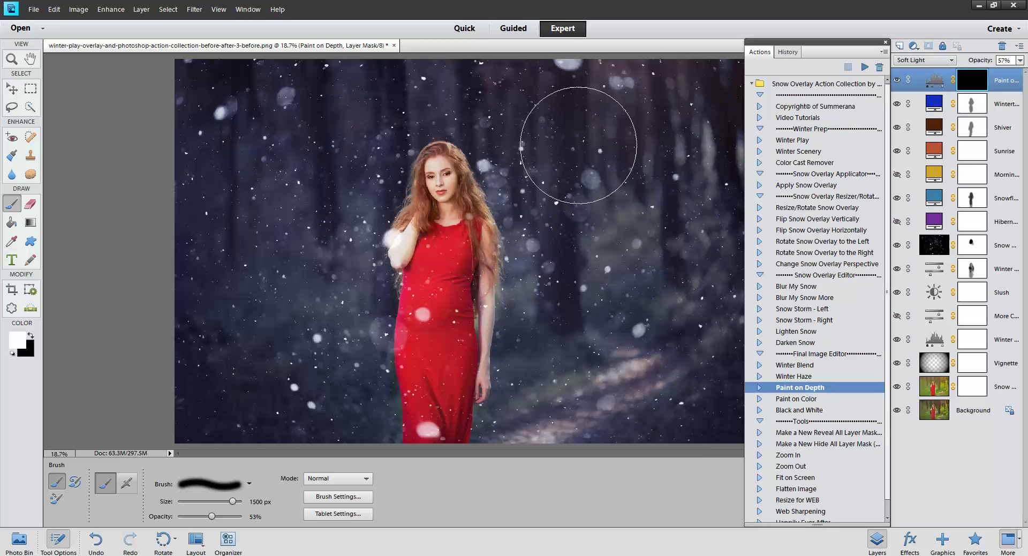
drag(638, 295, 532, 183)
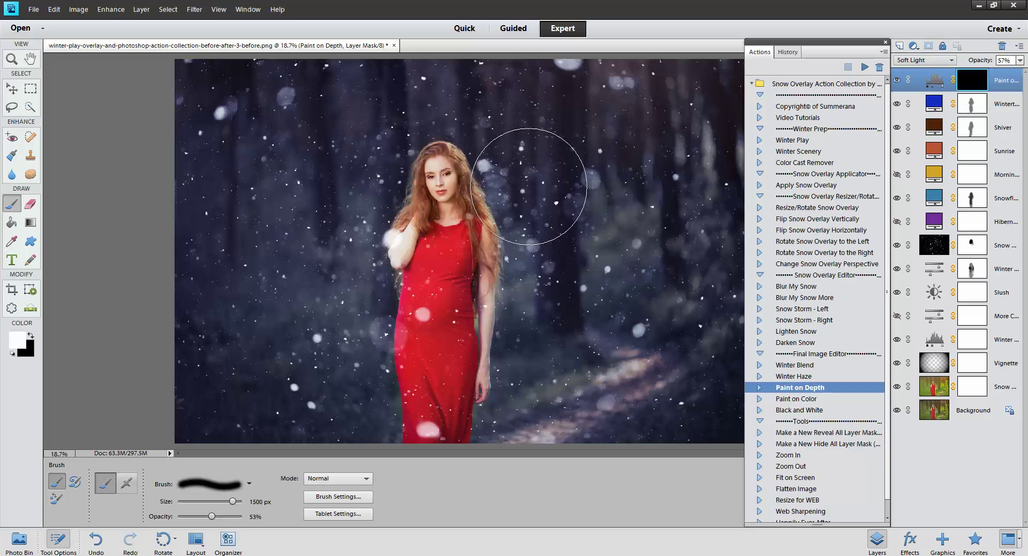
Compare the Wintertide and Shiver tints on and off, then set Shiver opacity to 26%
click(897, 104)
click(897, 104)
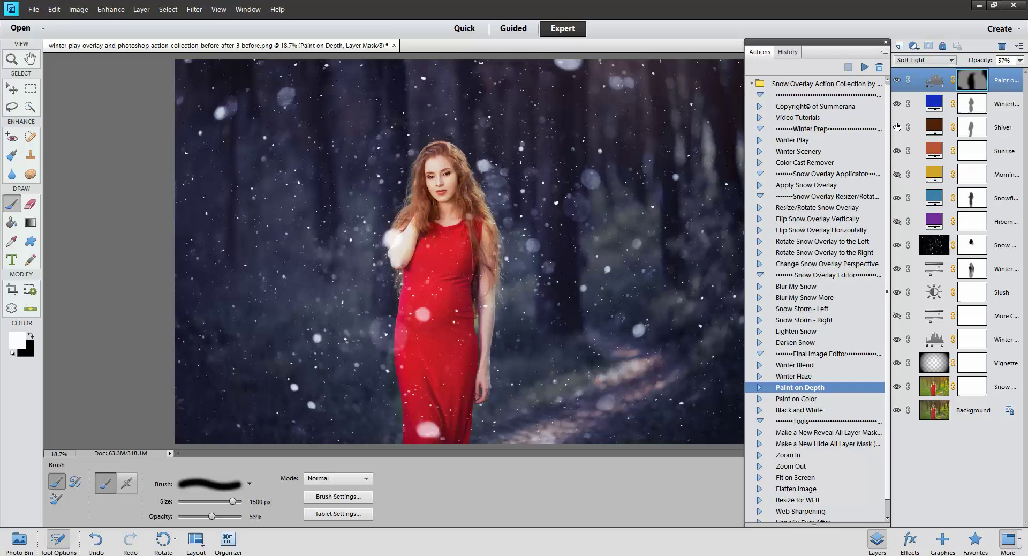
click(898, 128)
click(898, 128)
click(987, 132)
click(1020, 60)
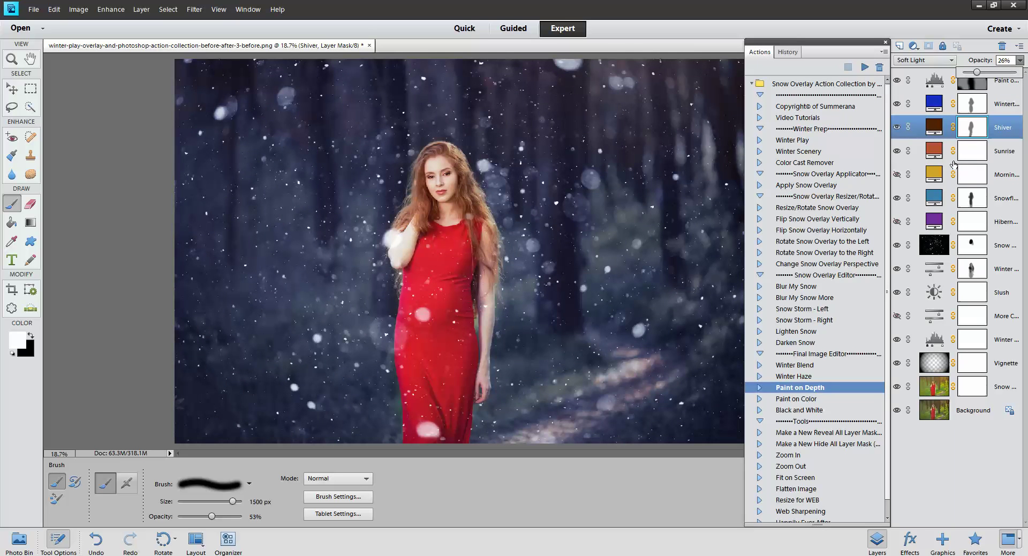
click(897, 174)
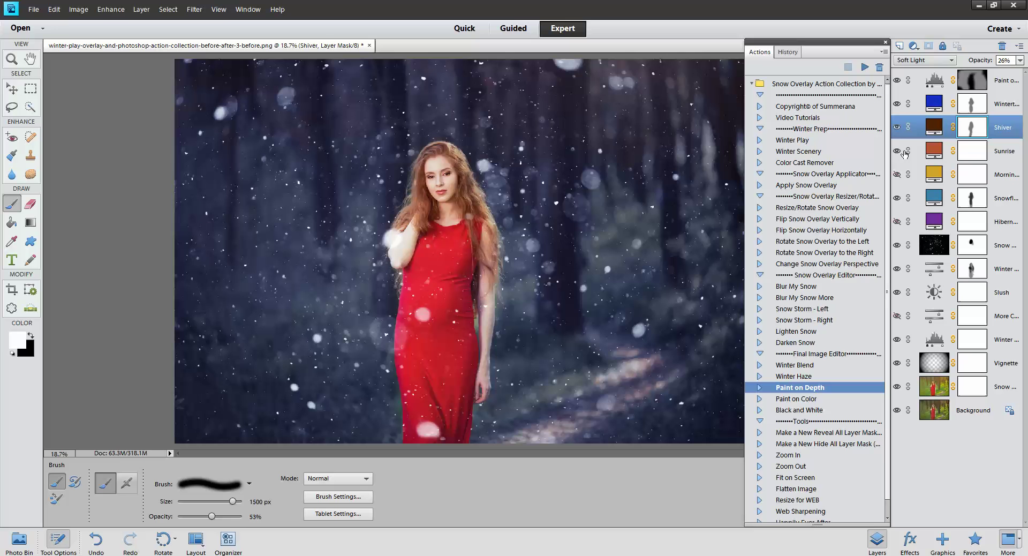
Turn on the Sunrise tint layer at 12% opacity
click(986, 152)
click(1009, 61)
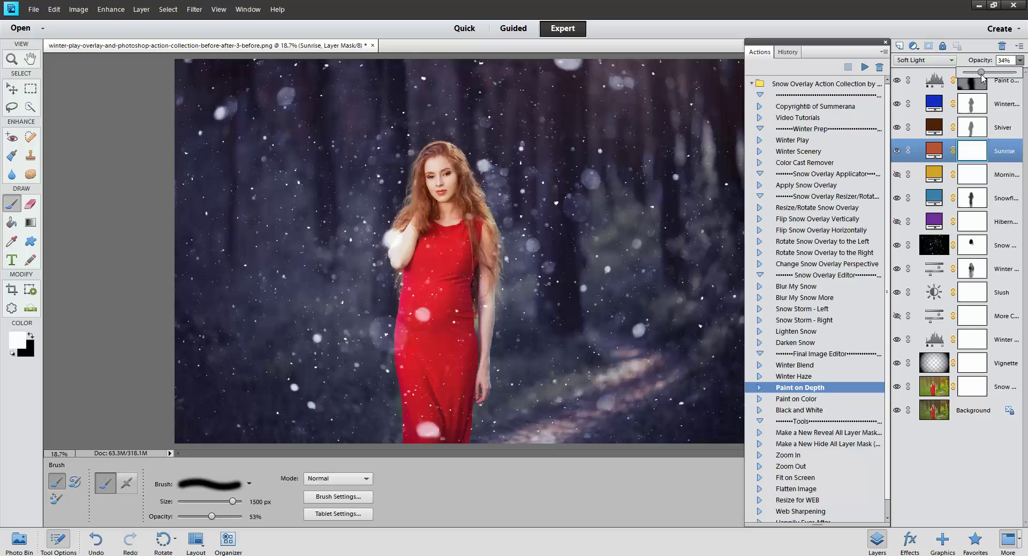
drag(982, 75, 970, 76)
Step through the Paint on Color and Black and White actions in the list
click(801, 399)
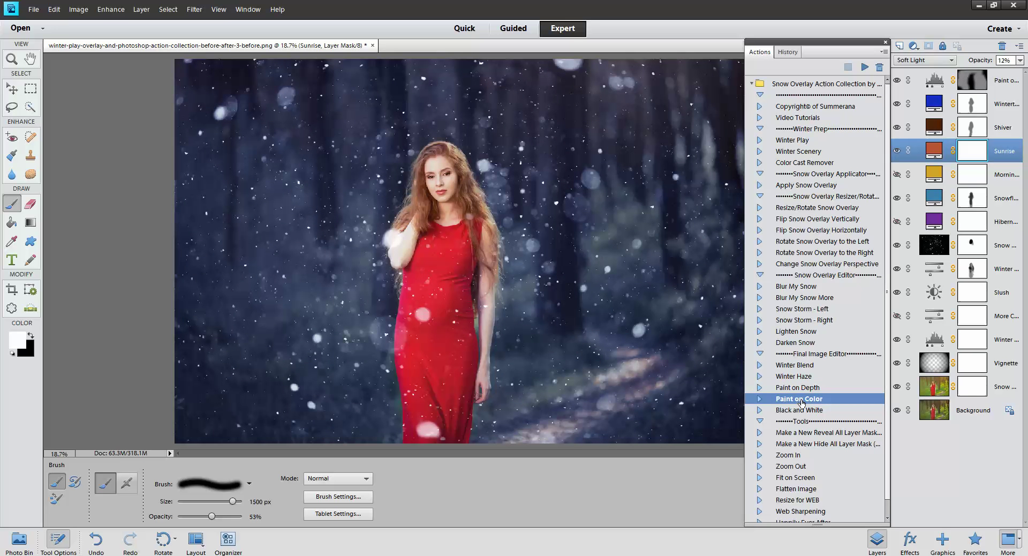
click(809, 412)
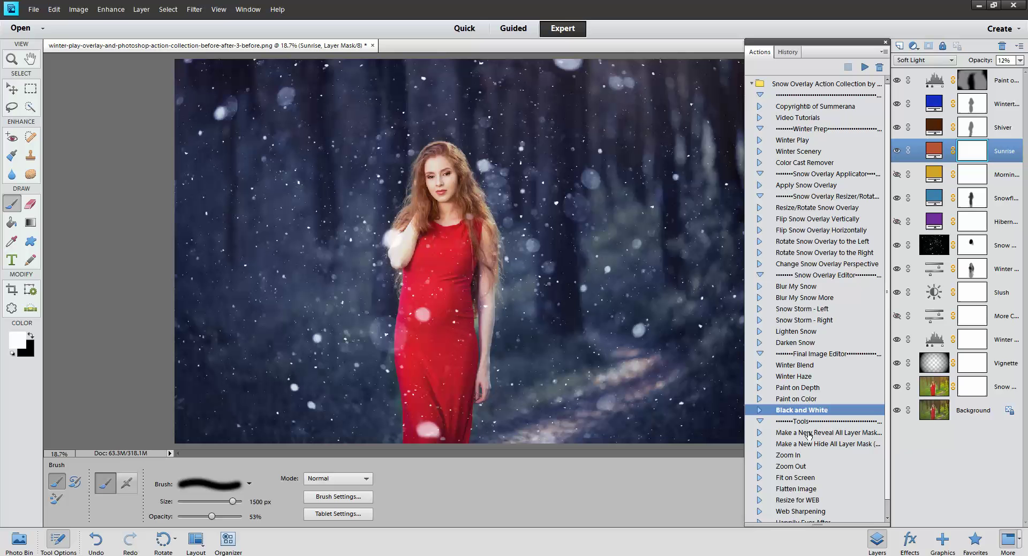
scroll(809, 432, down, 1)
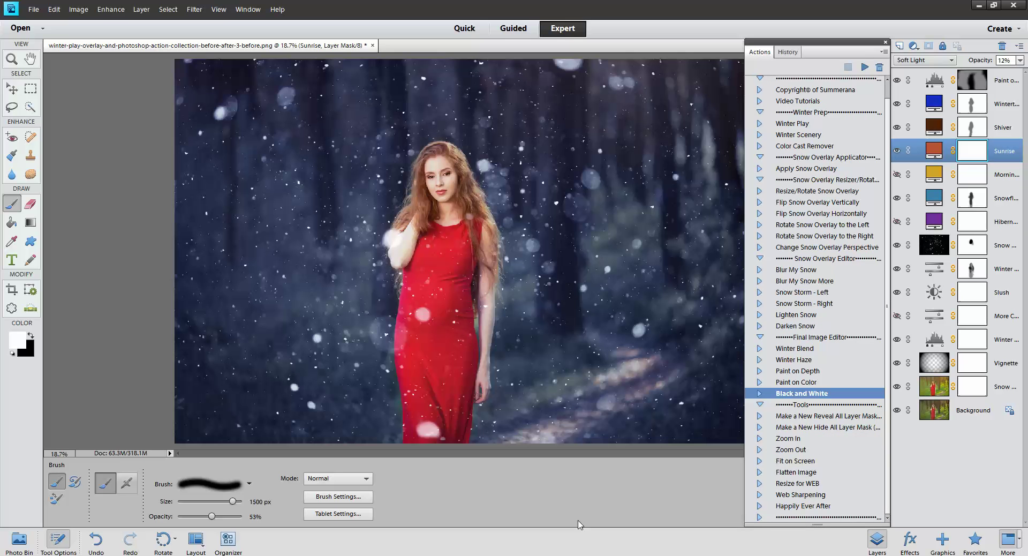
Compare the original photo in History, restore the final edit, and show the beforepreview.png green-gown result
click(788, 52)
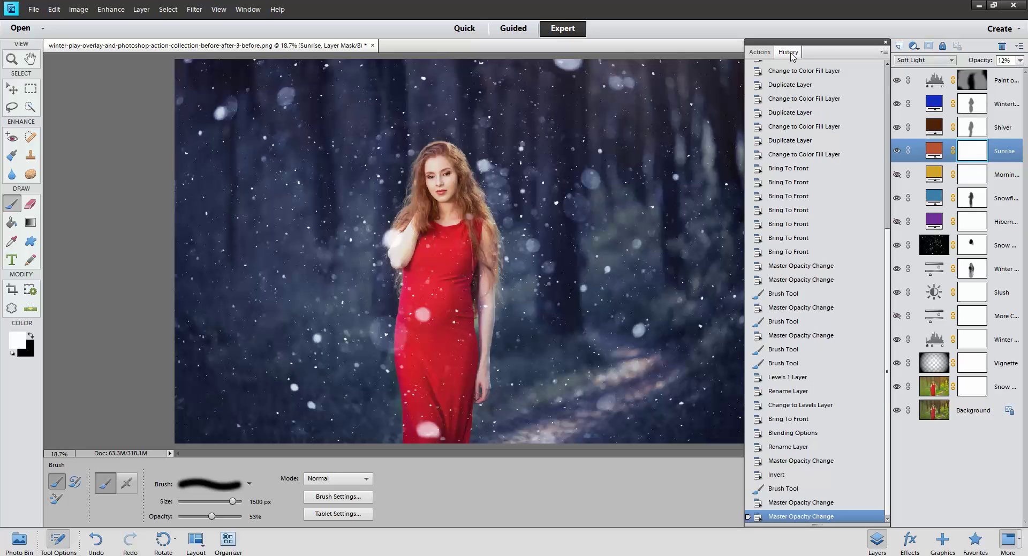
scroll(814, 399, up, 6)
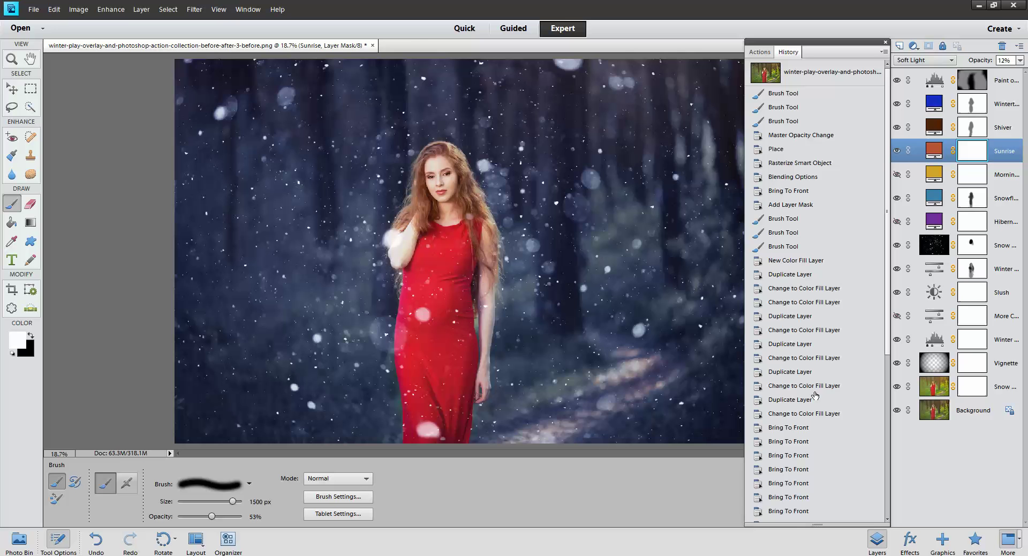
click(812, 72)
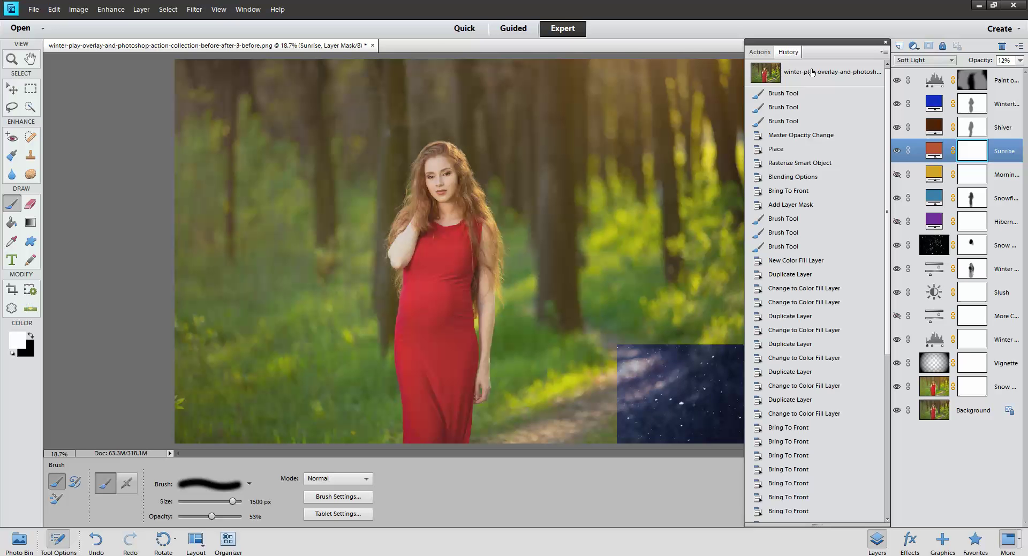
scroll(796, 458, down, 10)
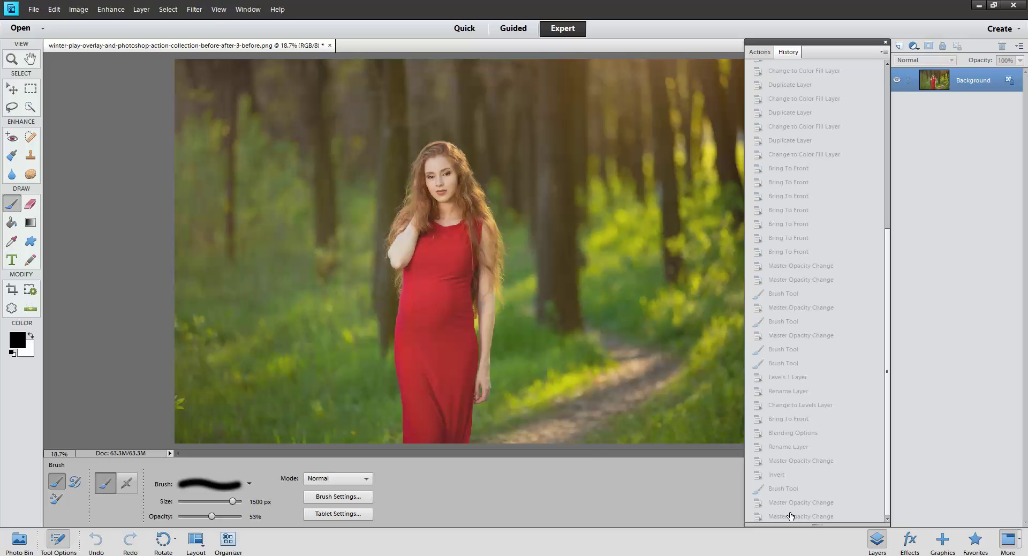
click(791, 516)
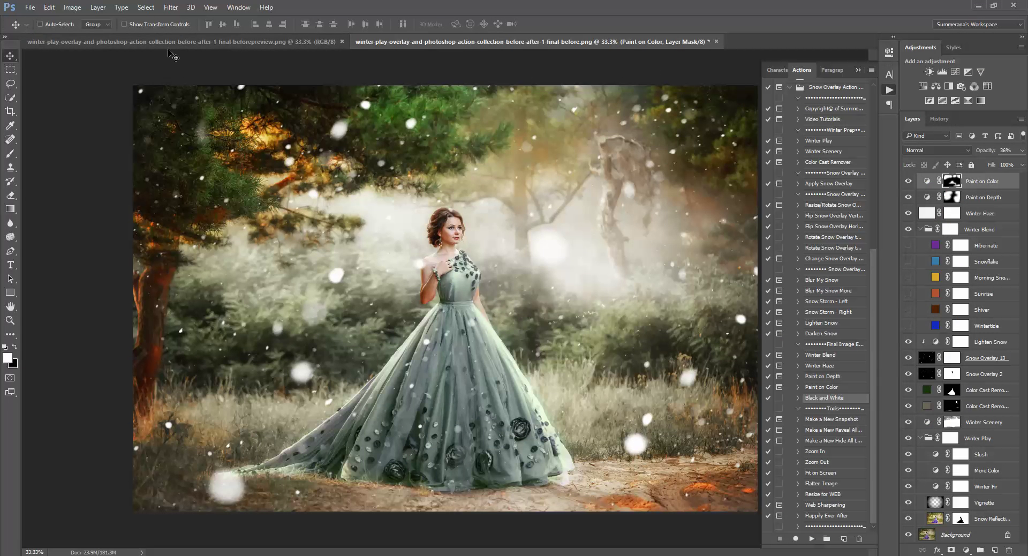
click(170, 47)
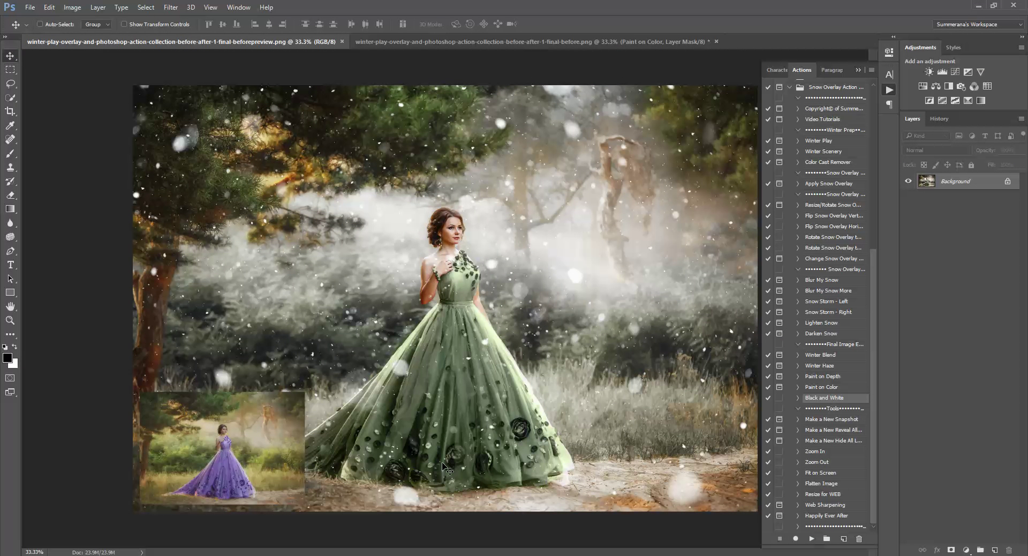